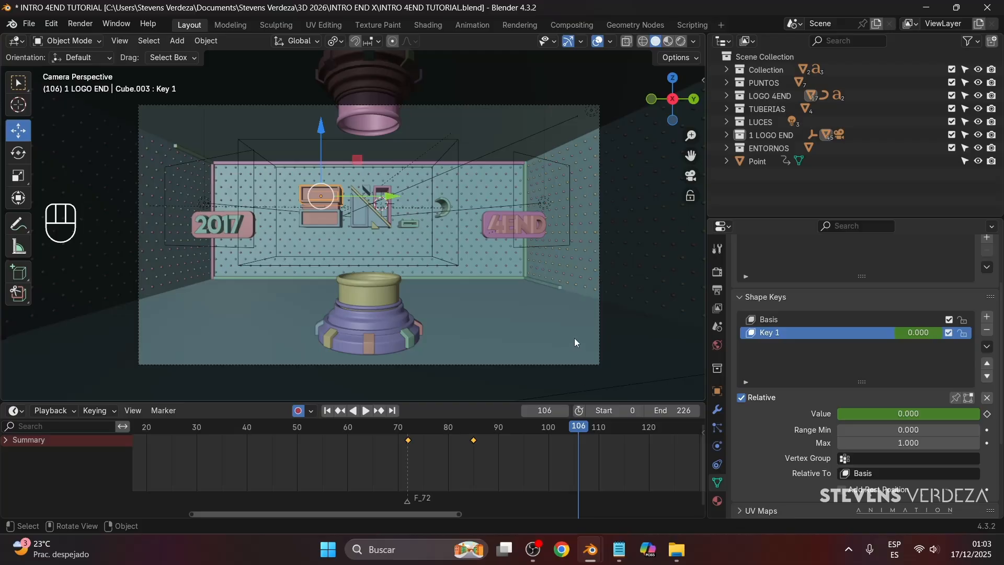
Scrub the animation between about frame 0 and frame 106 in camera view to examine how the logo pieces move
{"action": "left_click_drag", "start_coordinate": [572, 429], "coordinate": [240, 425]}
{"action": "scroll", "coordinate": [251, 452], "scroll_direction": "down", "scroll_amount": 3}
{"action": "middle_click_drag", "start_coordinate": [243, 451], "coordinate": [300, 453]}
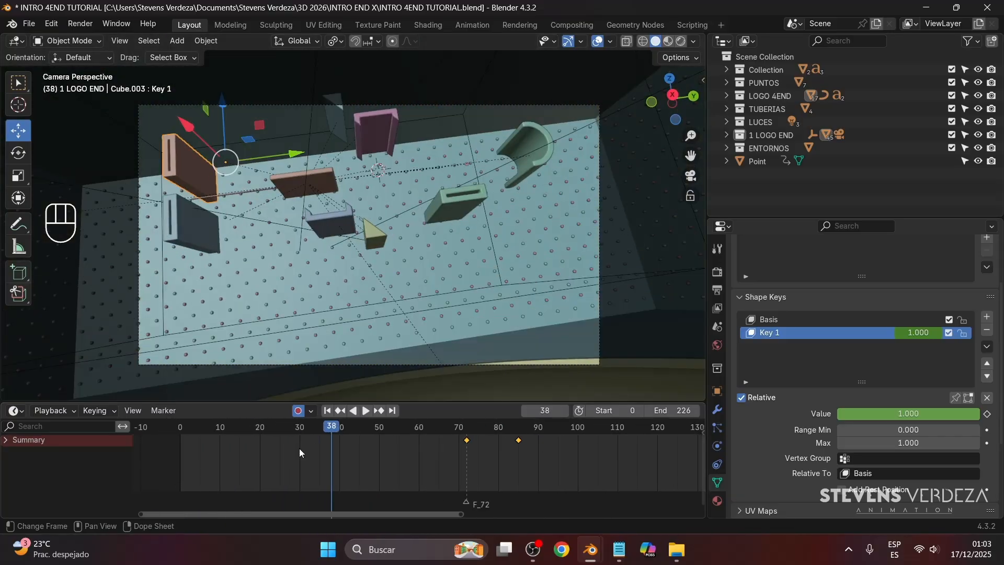
{"action": "left_click_drag", "start_coordinate": [188, 427], "coordinate": [422, 446]}
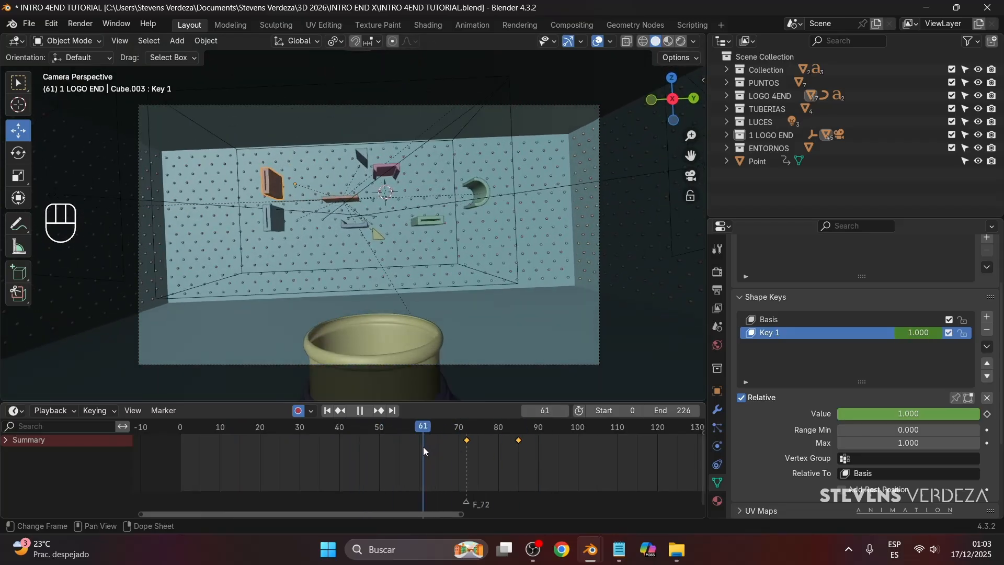
{"action": "middle_click_drag", "start_coordinate": [298, 335], "coordinate": [344, 291]}
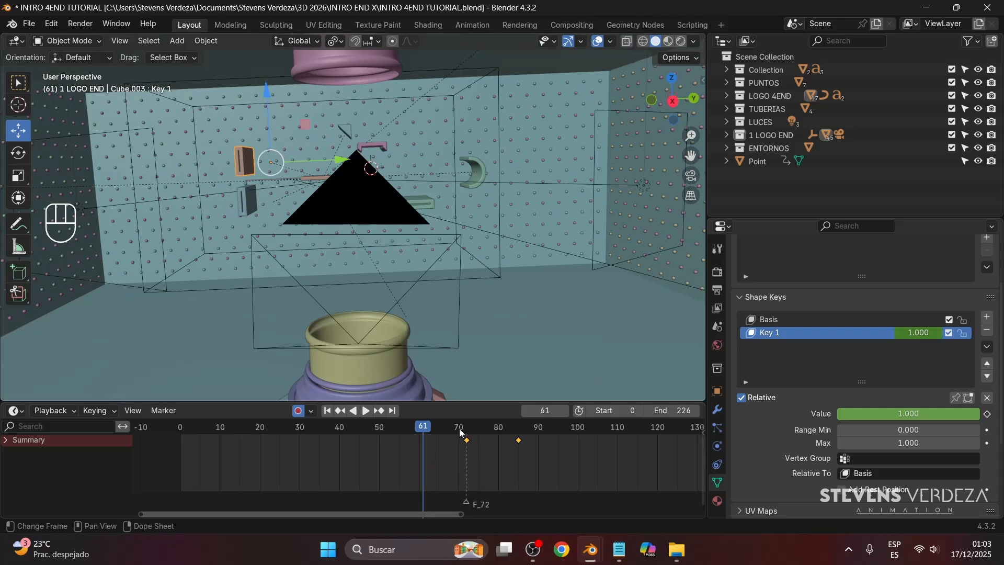
{"action": "key", "text": "KP_0"}
{"action": "left_click_drag", "start_coordinate": [481, 416], "coordinate": [566, 426]}
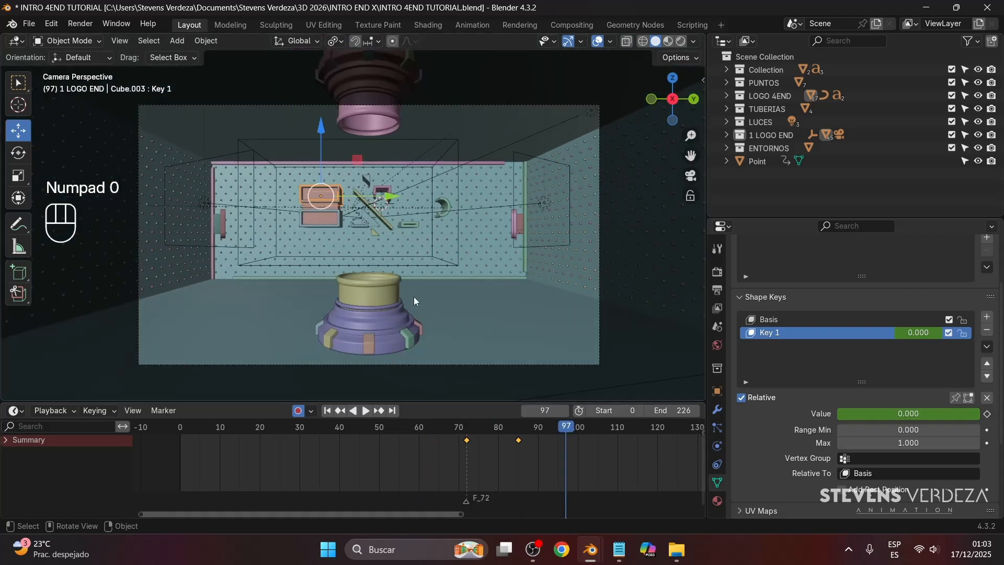
Delete the camera object from the 1 LOGO END collection
{"action": "left_click", "coordinate": [231, 209]}
{"action": "middle_click_drag", "start_coordinate": [231, 208], "coordinate": [259, 252]}
{"action": "scroll", "coordinate": [259, 252], "scroll_direction": "up", "scroll_amount": 2}
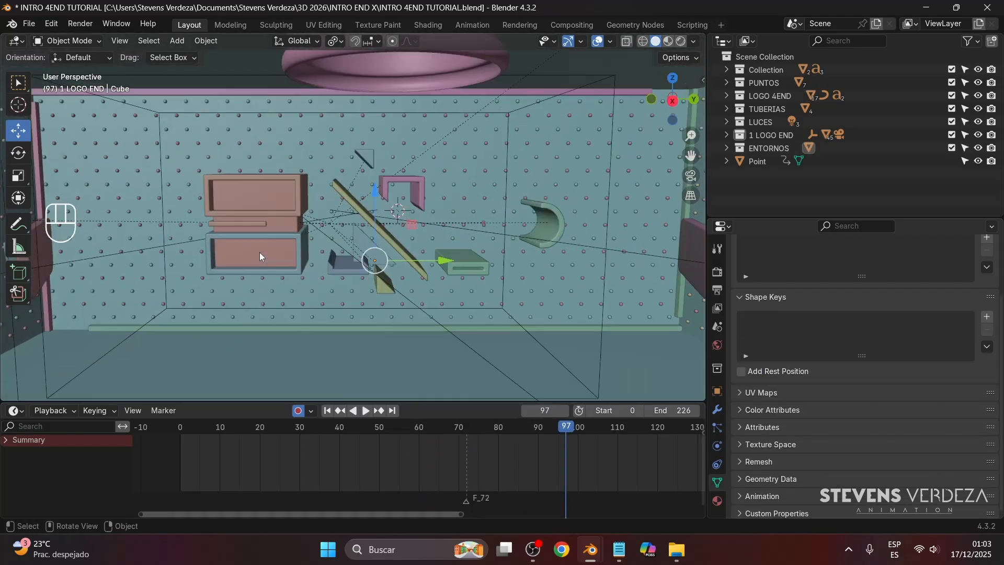
{"action": "scroll", "coordinate": [259, 252], "scroll_direction": "down", "scroll_amount": 4}
{"action": "left_click", "coordinate": [375, 301]}
{"action": "key", "text": "Delete"}
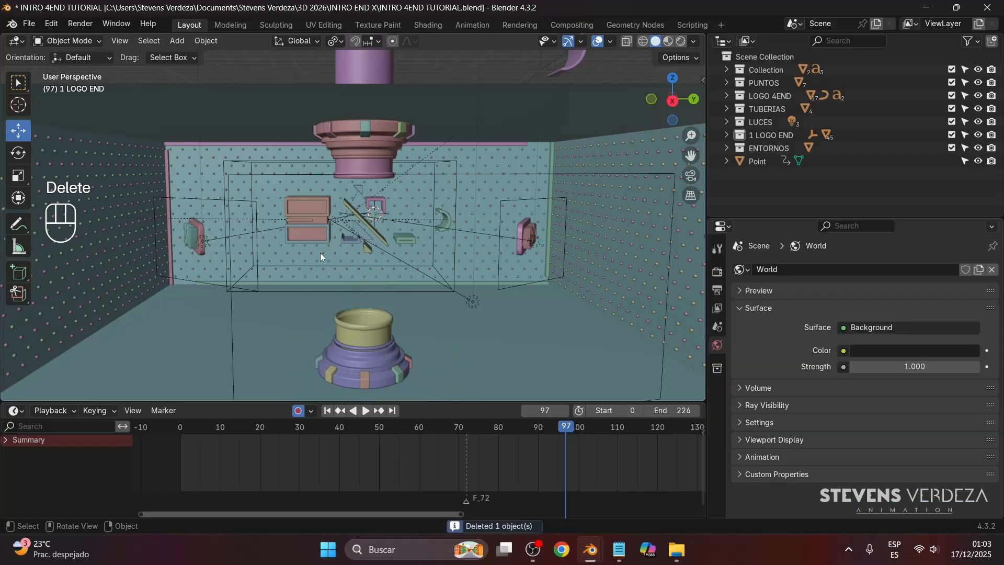
Examine the shape key animation of the separate logo pieces by playing, scrubbing to frame 92 and inspecting individual pieces' keyframes
{"action": "scroll", "coordinate": [277, 190], "scroll_direction": "up", "scroll_amount": 3}
{"action": "left_click", "coordinate": [275, 218]}
{"action": "key", "text": "space"}
{"action": "left_click_drag", "start_coordinate": [308, 426], "coordinate": [417, 426]}
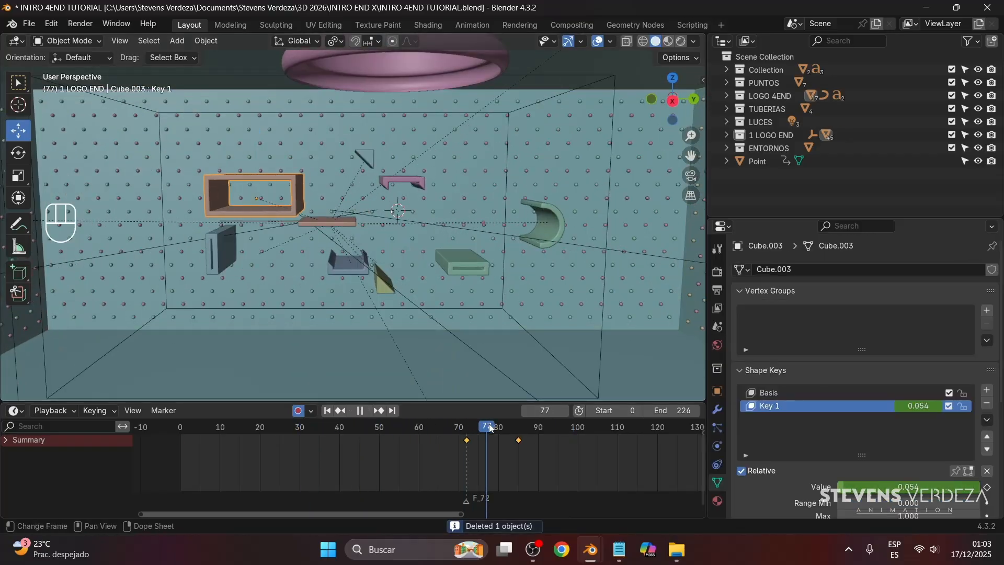
{"action": "key", "text": "space"}
{"action": "left_click_drag", "start_coordinate": [477, 428], "coordinate": [545, 441]}
{"action": "left_click", "coordinate": [262, 230]}
{"action": "scroll", "coordinate": [262, 230], "scroll_direction": "up", "scroll_amount": 2}
{"action": "left_click", "coordinate": [407, 156]}
{"action": "left_click", "coordinate": [497, 283]}
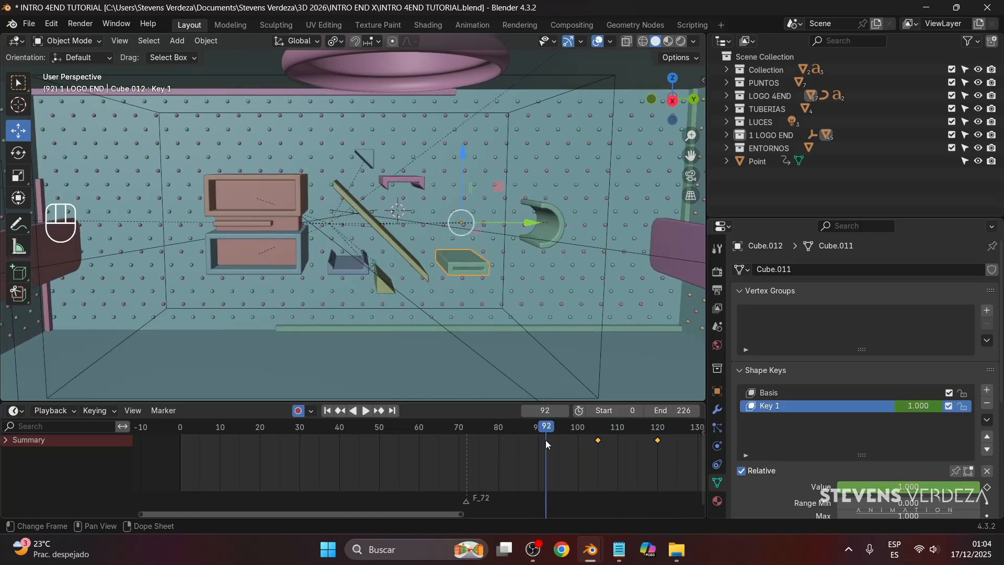
{"action": "key", "text": "Escape"}
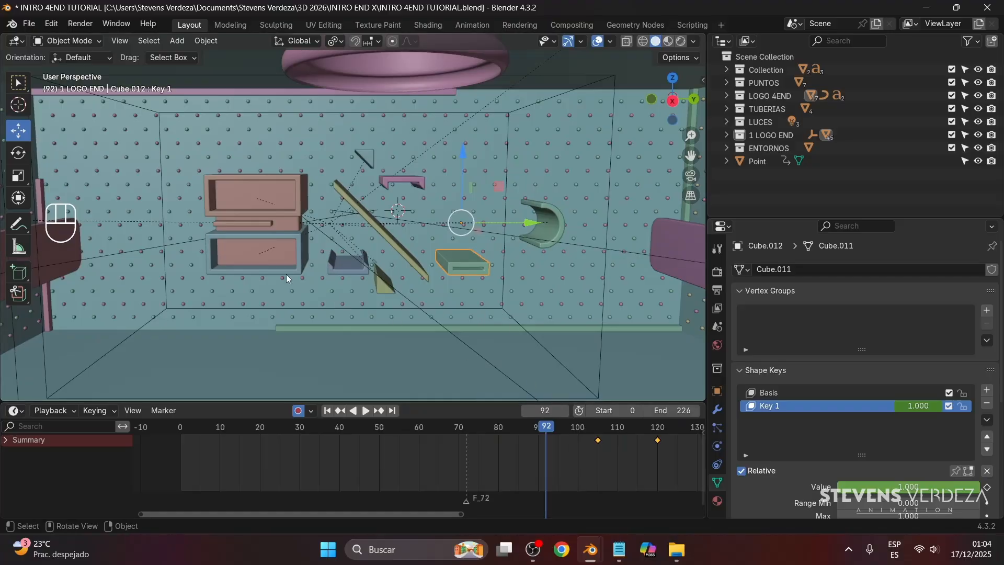
Switch to the unsaved Blender scene containing the default cube and select that cube
{"action": "mouse_move", "coordinate": [590, 549]}
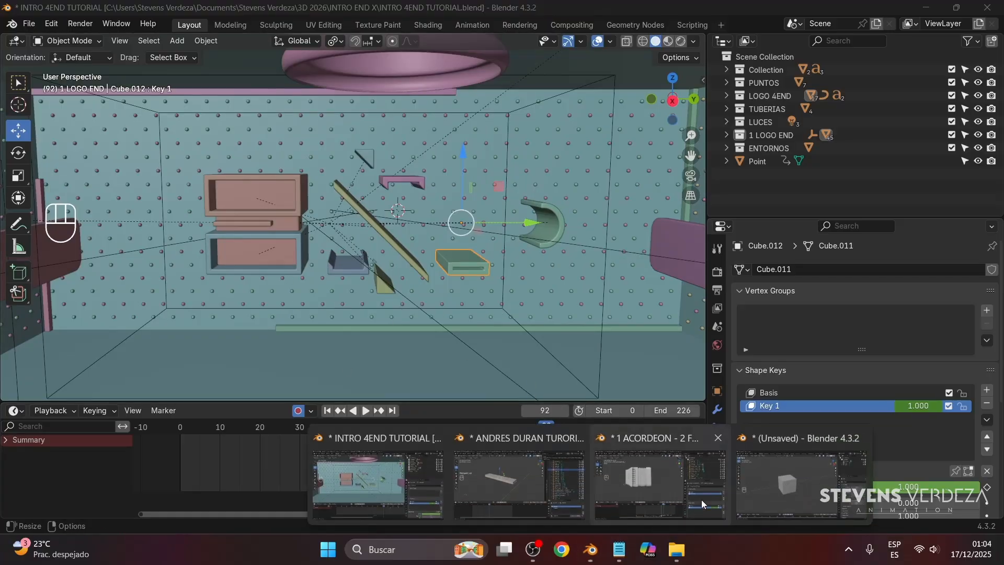
{"action": "left_click", "coordinate": [783, 484]}
{"action": "left_click", "coordinate": [393, 283]}
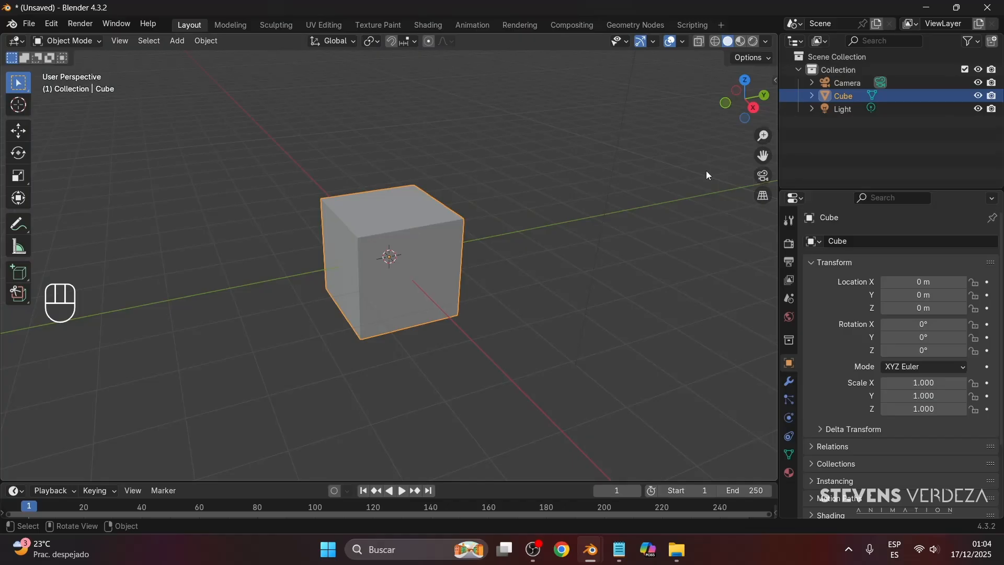
Raise the cube along Z to about 0.95 m from the right orthographic view and enlarge the timeline area
{"action": "left_click", "coordinate": [753, 107]}
{"action": "left_click", "coordinate": [19, 131]}
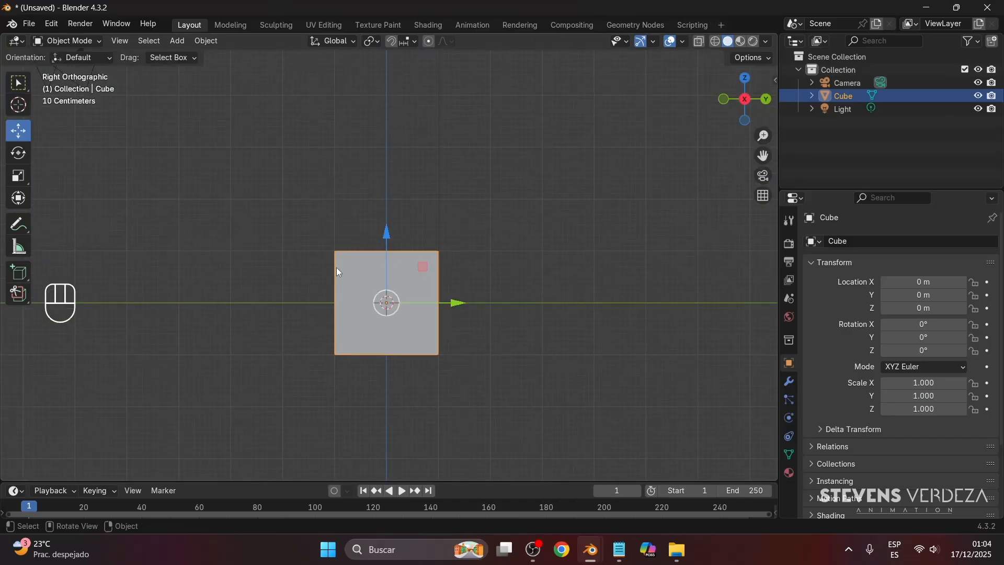
{"action": "left_click_drag", "start_coordinate": [386, 257], "coordinate": [386, 207]}
{"action": "middle_click_drag", "start_coordinate": [388, 244], "coordinate": [405, 276]}
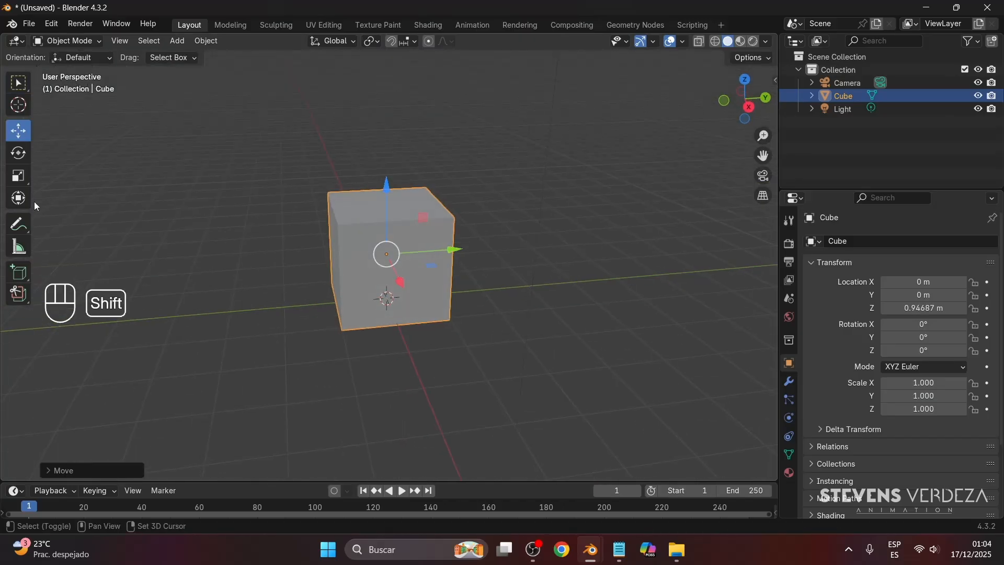
{"action": "left_click", "coordinate": [18, 177]}
{"action": "left_click_drag", "start_coordinate": [364, 481], "coordinate": [360, 391]}
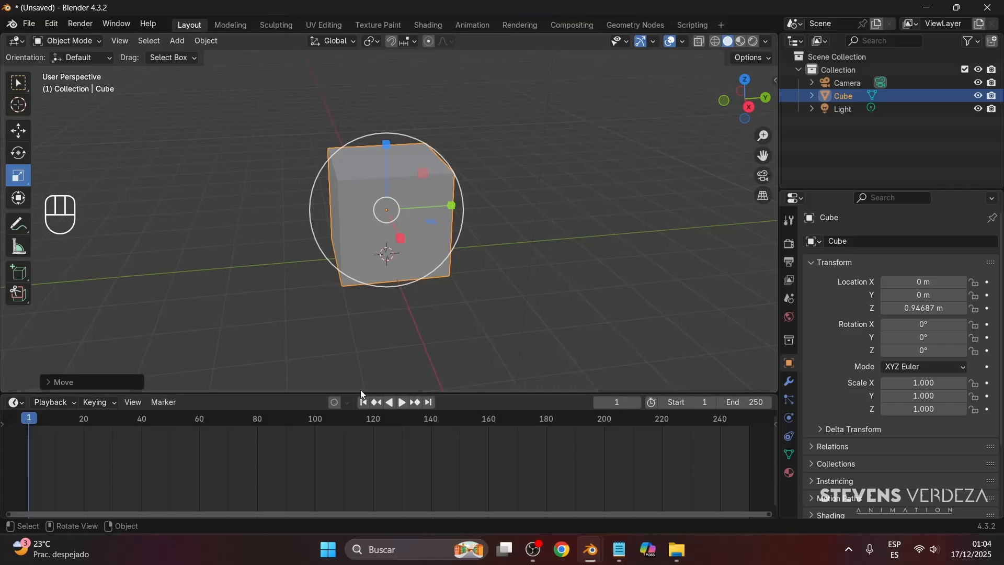
Try stretching the cube along Z with the Scale tool from several viewing angles, undoing each attempt
{"action": "scroll", "coordinate": [375, 209], "scroll_direction": "down", "scroll_amount": 3}
{"action": "middle_click_drag", "start_coordinate": [370, 253], "coordinate": [360, 279]}
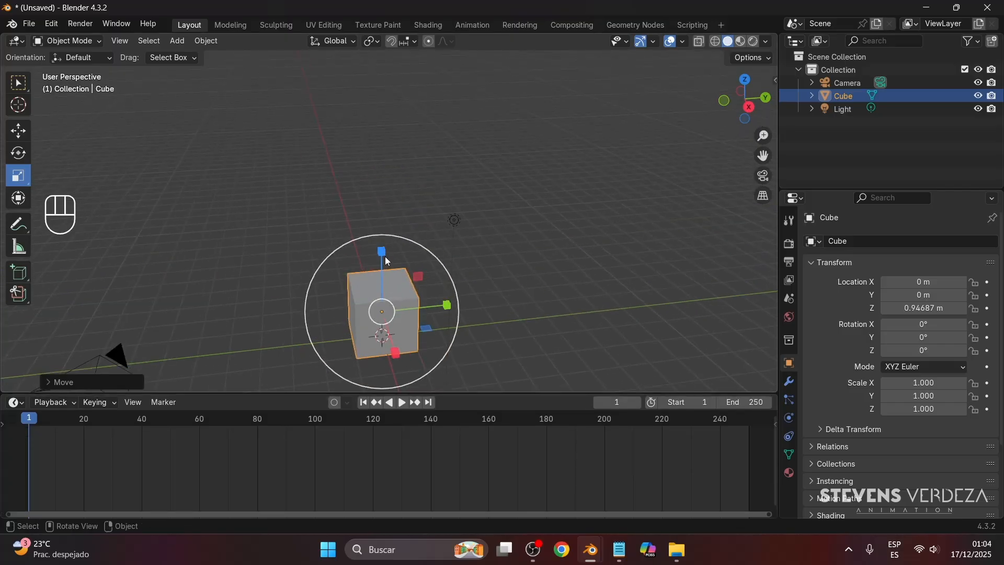
{"action": "left_click_drag", "start_coordinate": [385, 253], "coordinate": [377, 156]}
{"action": "key", "text": "ctrl+z"}
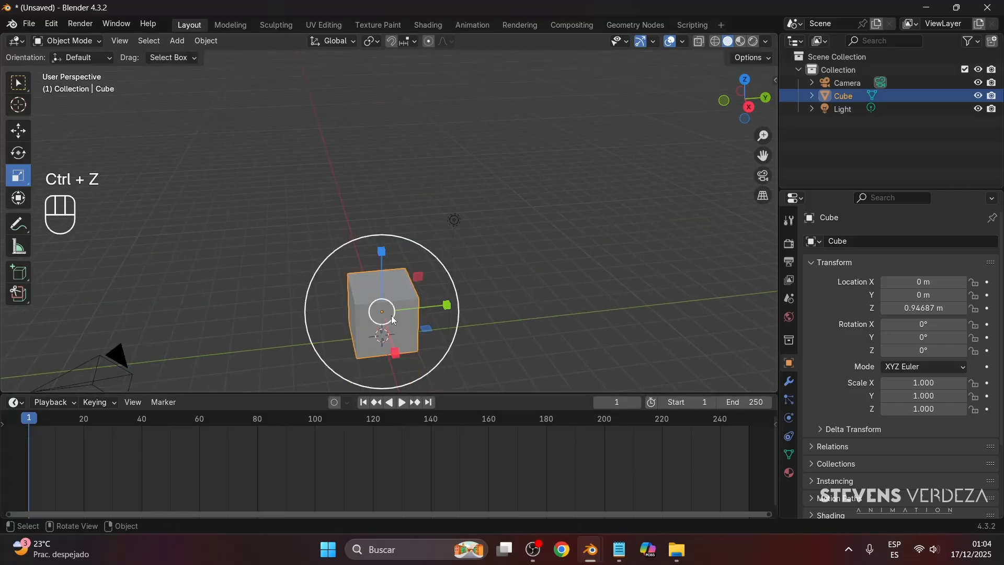
{"action": "middle_click_drag", "start_coordinate": [387, 296], "coordinate": [372, 269]}
{"action": "left_click", "coordinate": [745, 102]}
{"action": "middle_click_drag", "start_coordinate": [444, 228], "coordinate": [410, 235]}
{"action": "left_click_drag", "start_coordinate": [361, 242], "coordinate": [359, 102]}
{"action": "scroll", "coordinate": [366, 240], "scroll_direction": "down", "scroll_amount": 3}
{"action": "key", "text": "ctrl+z"}
{"action": "middle_click_drag", "start_coordinate": [367, 242], "coordinate": [432, 222]}
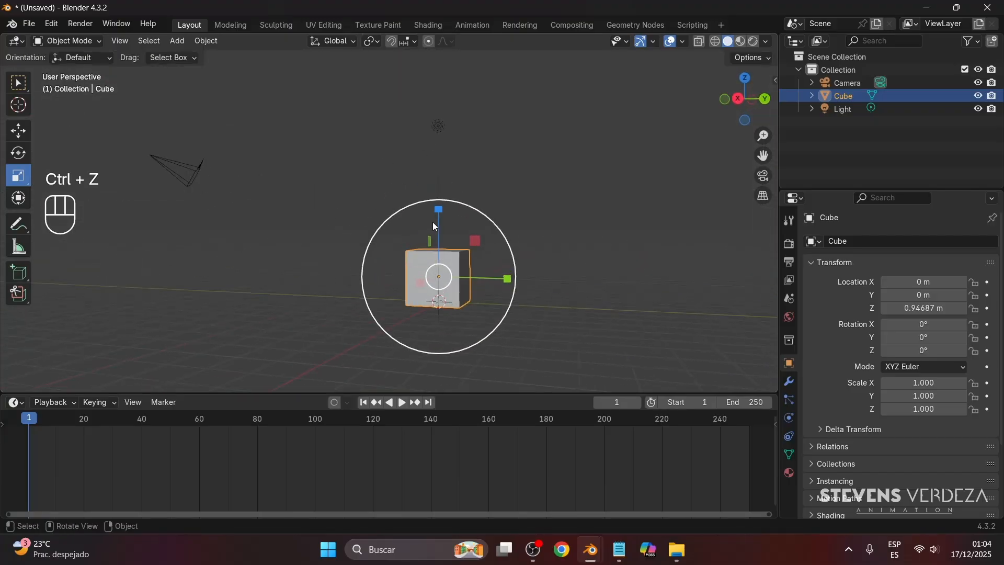
{"action": "left_click_drag", "start_coordinate": [444, 217], "coordinate": [449, 100]}
{"action": "key", "text": "ctrl+z"}
Show the cube's object data properties, with the Move tool active and the scene in right orthographic view
{"action": "left_click", "coordinate": [738, 98]}
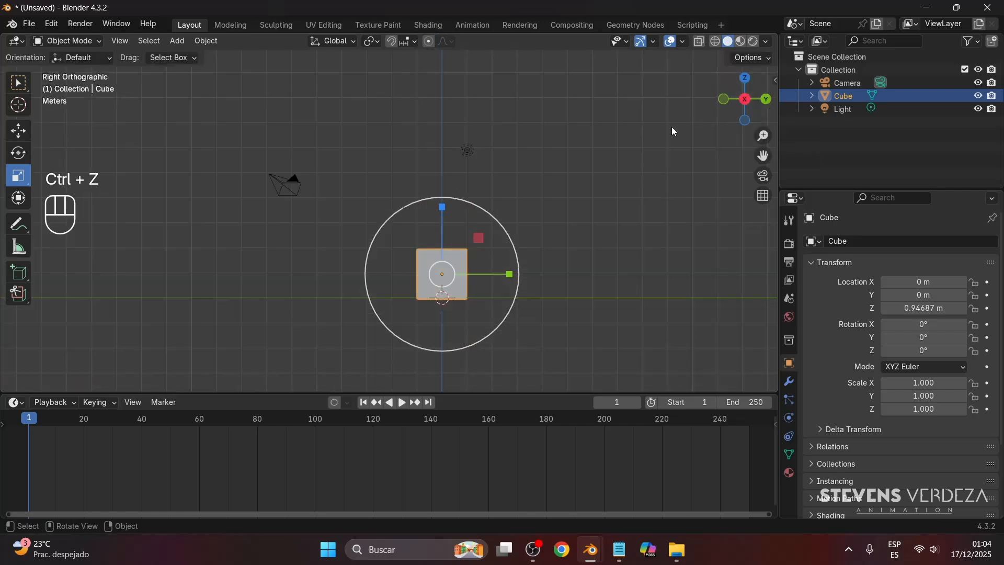
{"action": "scroll", "coordinate": [447, 327], "scroll_direction": "up", "scroll_amount": 4}
{"action": "middle_click_drag", "start_coordinate": [464, 325], "coordinate": [264, 236], "text": "shift"}
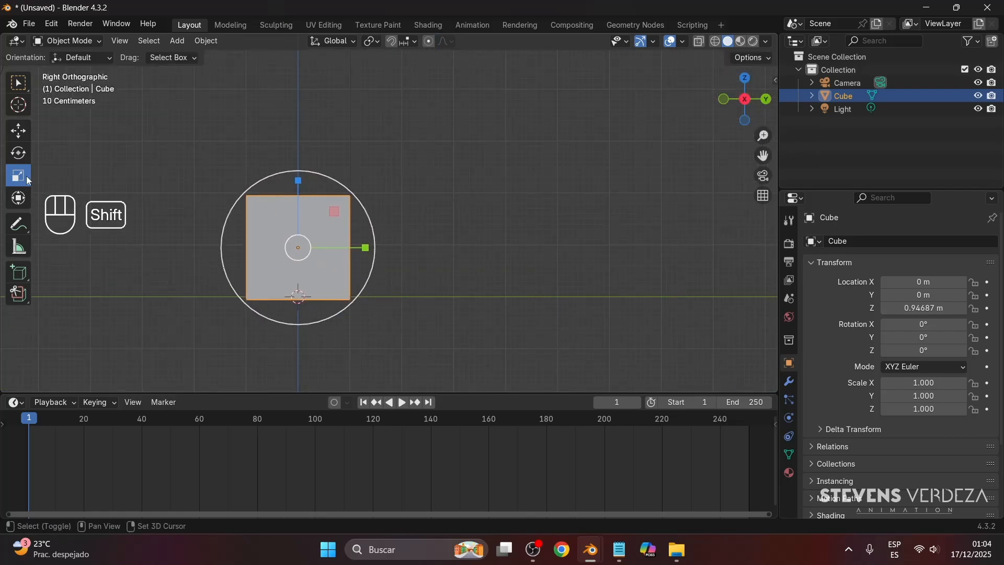
{"action": "left_click", "coordinate": [26, 132]}
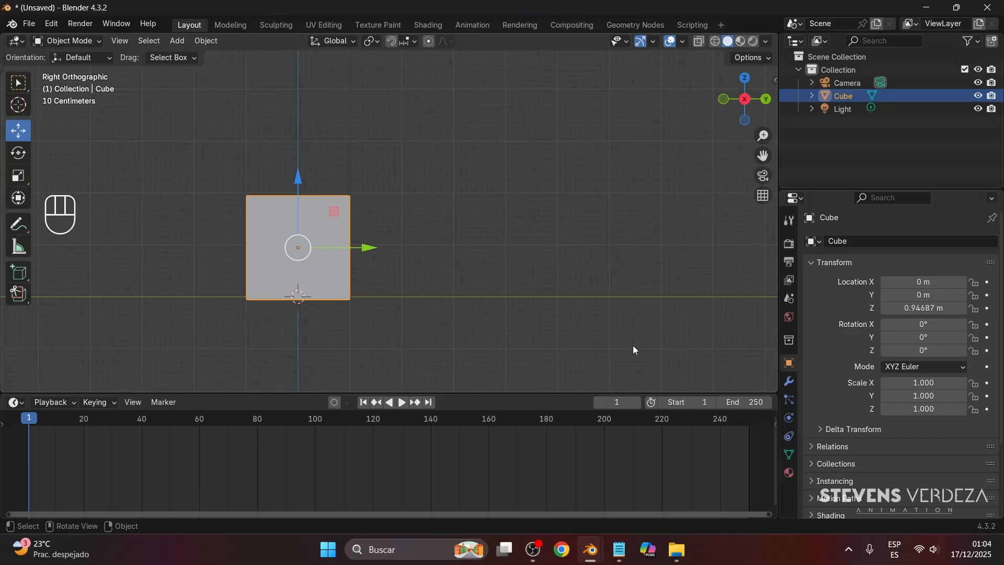
{"action": "left_click", "coordinate": [790, 455]}
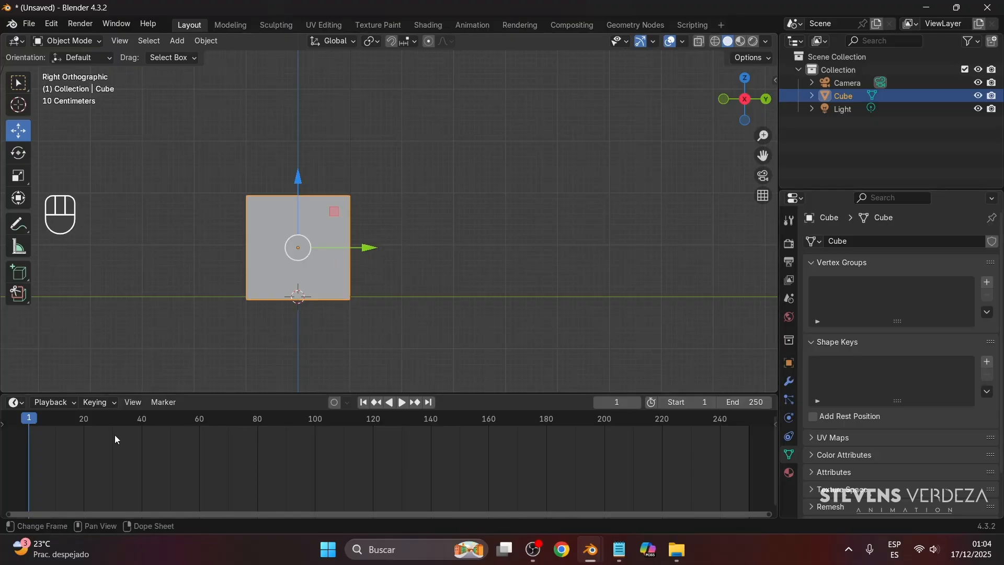
Duplicate the cube twice along the Y axis to form a spaced row of three cubes
{"action": "middle_click_drag", "start_coordinate": [231, 277], "coordinate": [233, 314]}
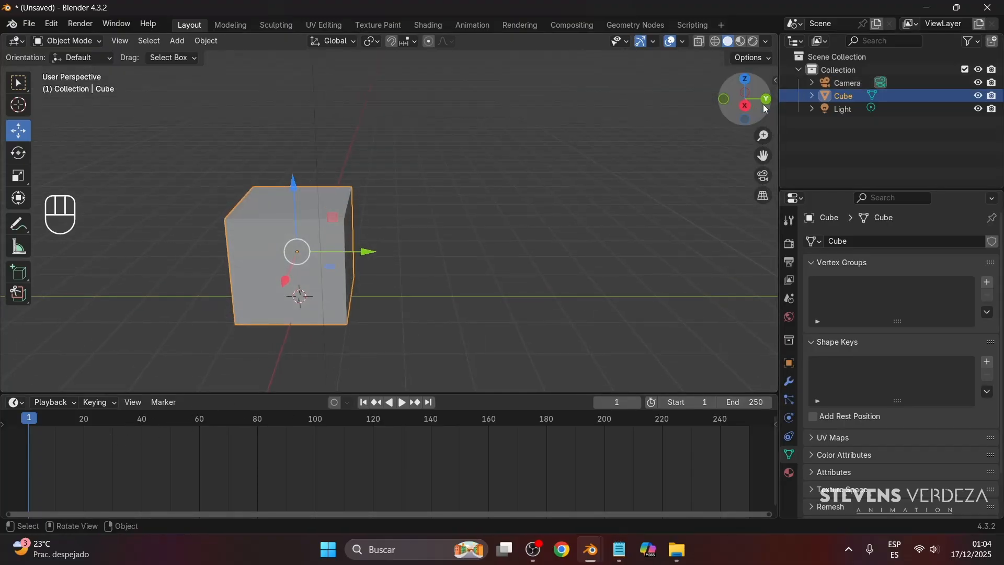
{"action": "left_click", "coordinate": [748, 107]}
{"action": "key", "text": "shift+d"}
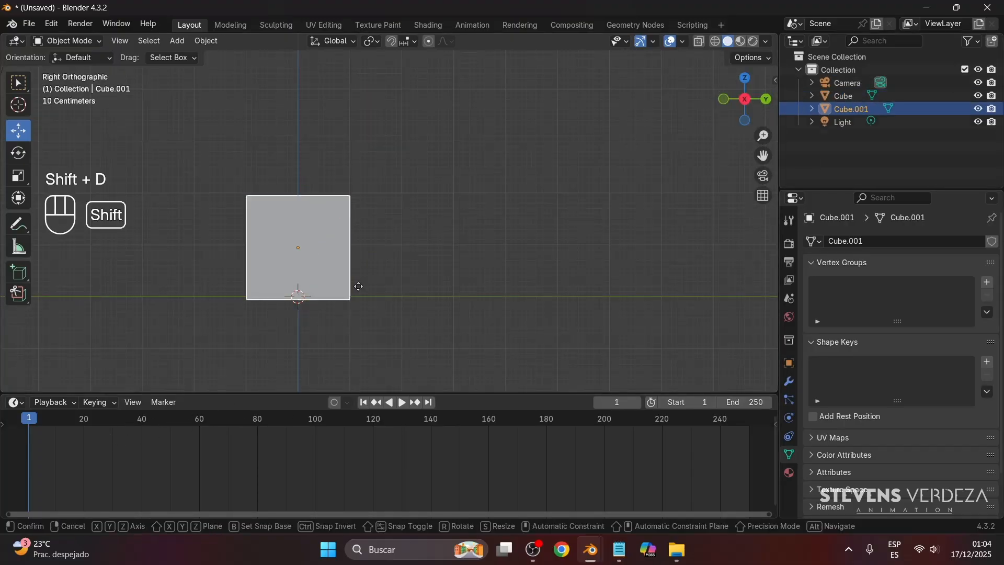
{"action": "key", "text": "y"}
{"action": "left_click", "coordinate": [499, 296]}
{"action": "middle_click_drag", "start_coordinate": [499, 296], "coordinate": [410, 298], "text": "shift"}
{"action": "key", "text": "shift+d"}
{"action": "key", "text": "y"}
{"action": "left_click", "coordinate": [529, 302]}
Add a basis shape key and a second shape key to the original cube at the start of the row
{"action": "left_click", "coordinate": [296, 281]}
{"action": "scroll", "coordinate": [296, 282], "scroll_direction": "down", "scroll_amount": 2}
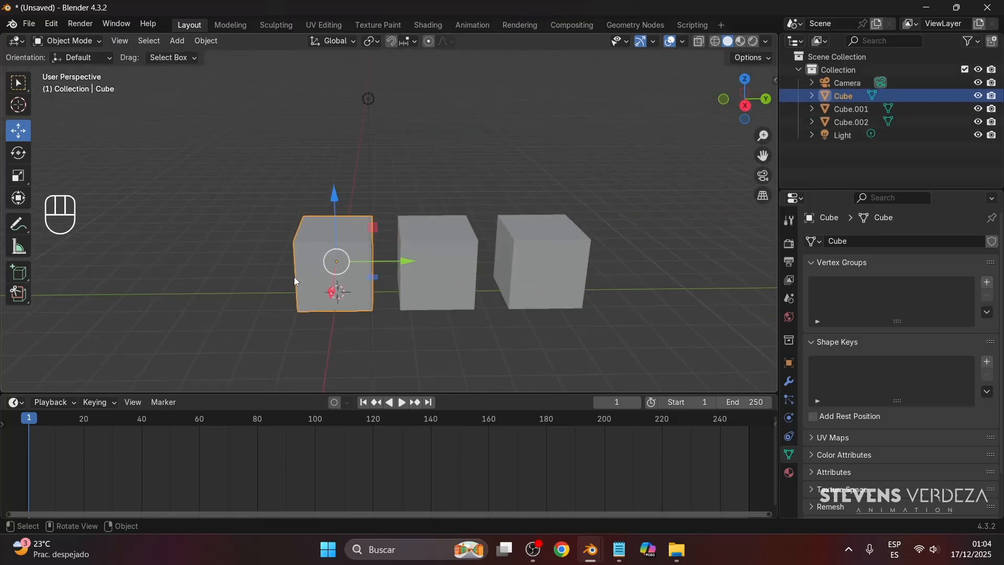
{"action": "left_click", "coordinate": [461, 240]}
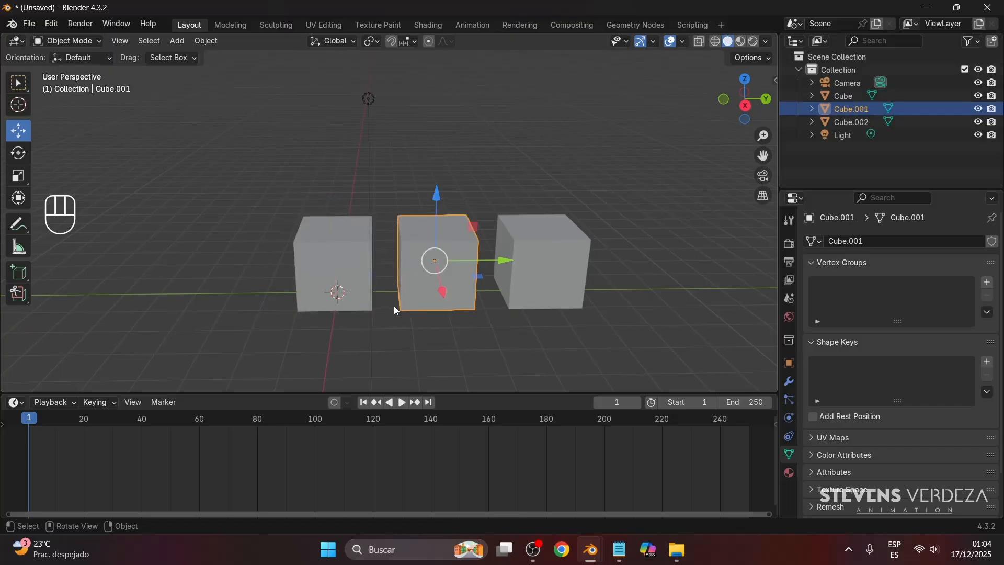
{"action": "scroll", "coordinate": [396, 319], "scroll_direction": "up", "scroll_amount": 2}
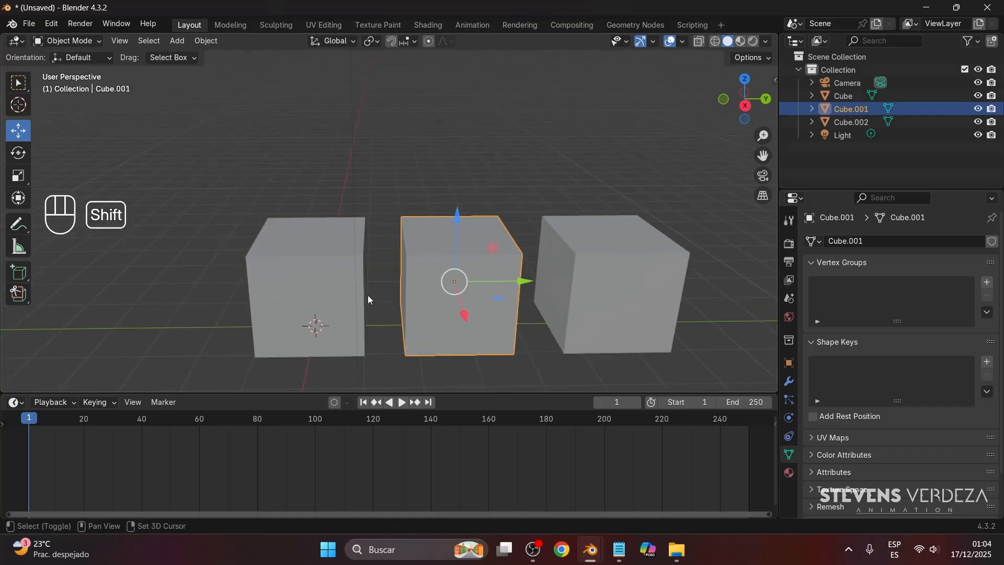
{"action": "middle_click_drag", "start_coordinate": [362, 290], "coordinate": [345, 294], "text": "shift"}
{"action": "left_click", "coordinate": [288, 288]}
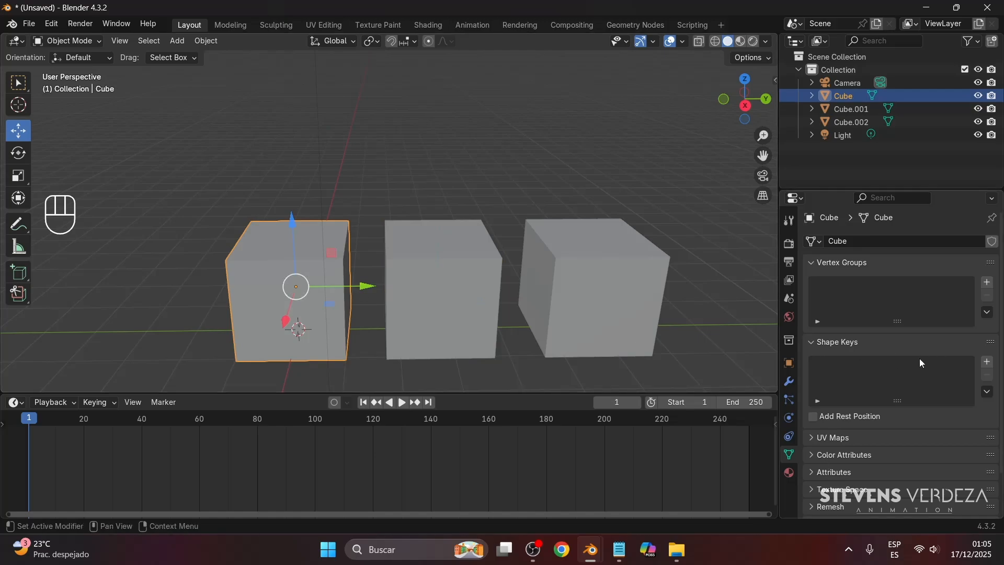
{"action": "left_click", "coordinate": [989, 364]}
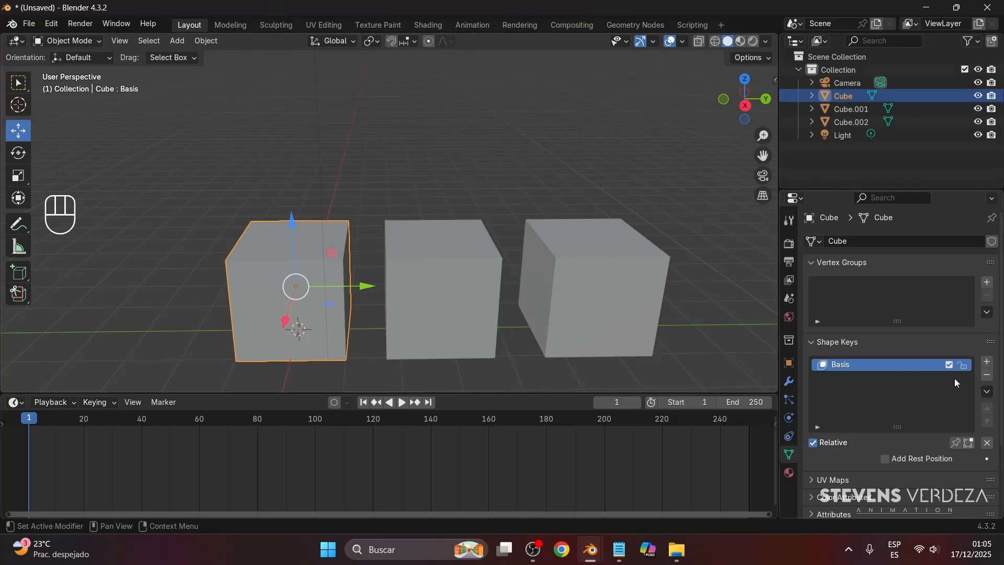
{"action": "left_click", "coordinate": [988, 363]}
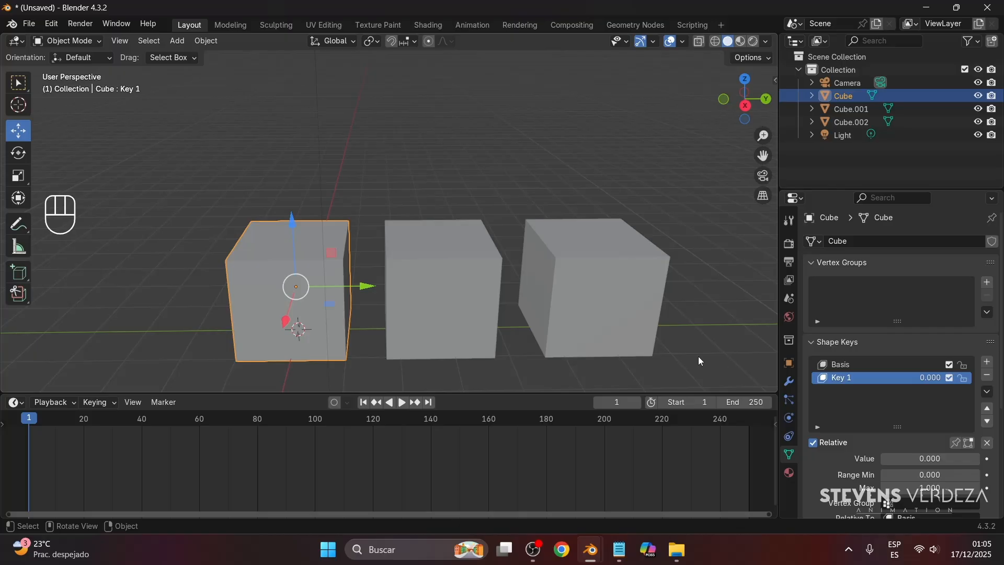
Edit the second shape key by moving the original cube's top face up along Z into a tall column, and return to Object Mode
{"action": "key", "text": "Tab"}
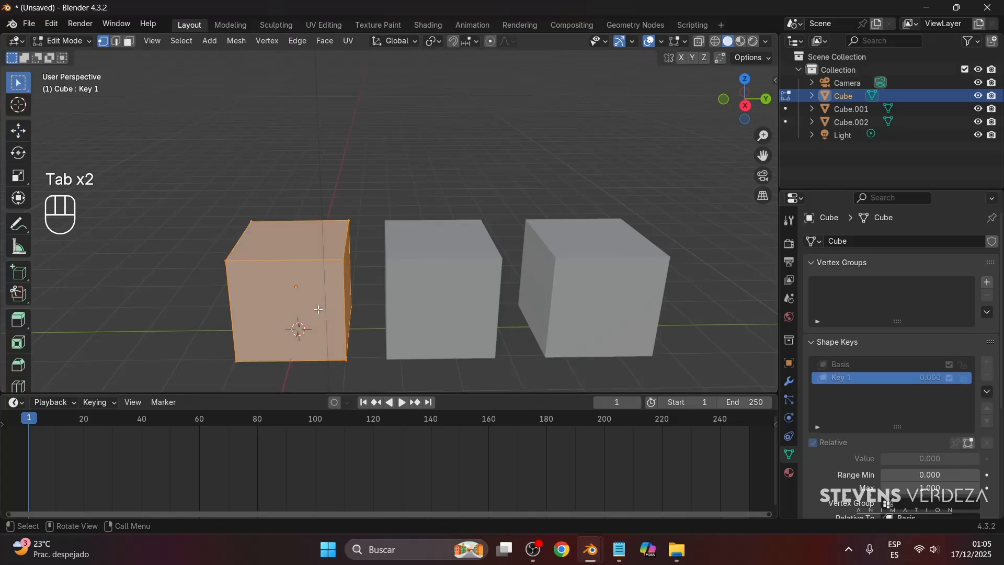
{"action": "key", "text": "3"}
{"action": "left_click", "coordinate": [291, 244]}
{"action": "left_click", "coordinate": [18, 130]}
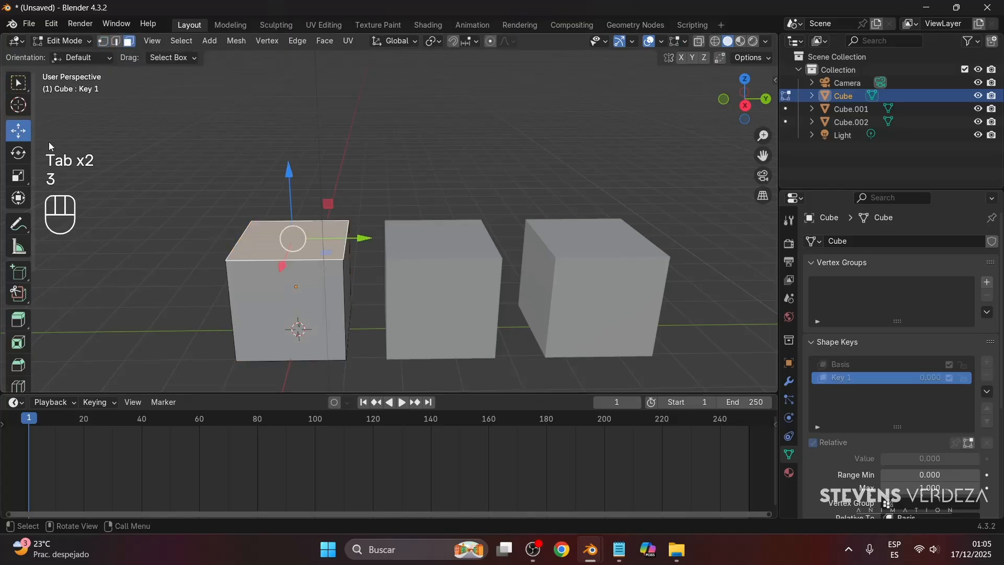
{"action": "middle_click_drag", "start_coordinate": [366, 204], "coordinate": [370, 229]}
{"action": "scroll", "coordinate": [370, 229], "scroll_direction": "down", "scroll_amount": 2}
{"action": "left_click_drag", "start_coordinate": [345, 225], "coordinate": [334, 41]}
{"action": "middle_click_drag", "start_coordinate": [416, 223], "coordinate": [399, 265], "text": "shift"}
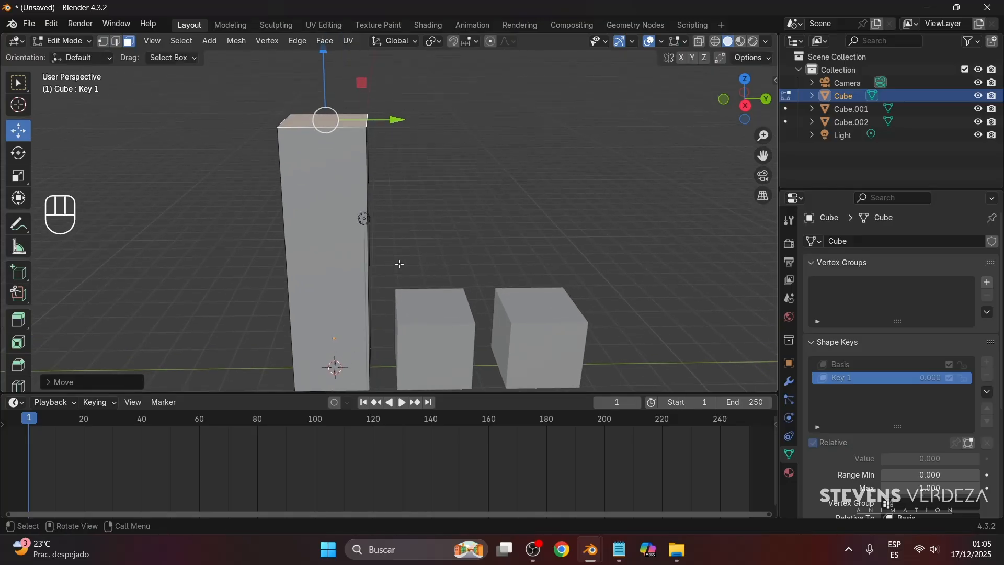
{"action": "middle_click_drag", "start_coordinate": [489, 320], "coordinate": [488, 300], "text": "shift"}
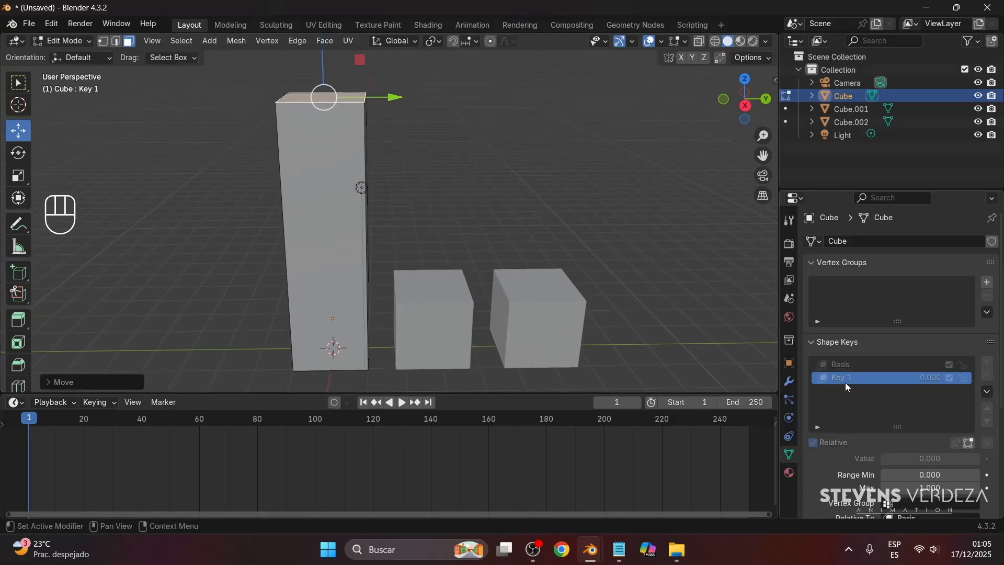
{"action": "key", "text": "Tab"}
{"action": "key", "text": "Tab"}
{"action": "middle_click_drag", "start_coordinate": [403, 303], "coordinate": [407, 282], "text": "shift"}
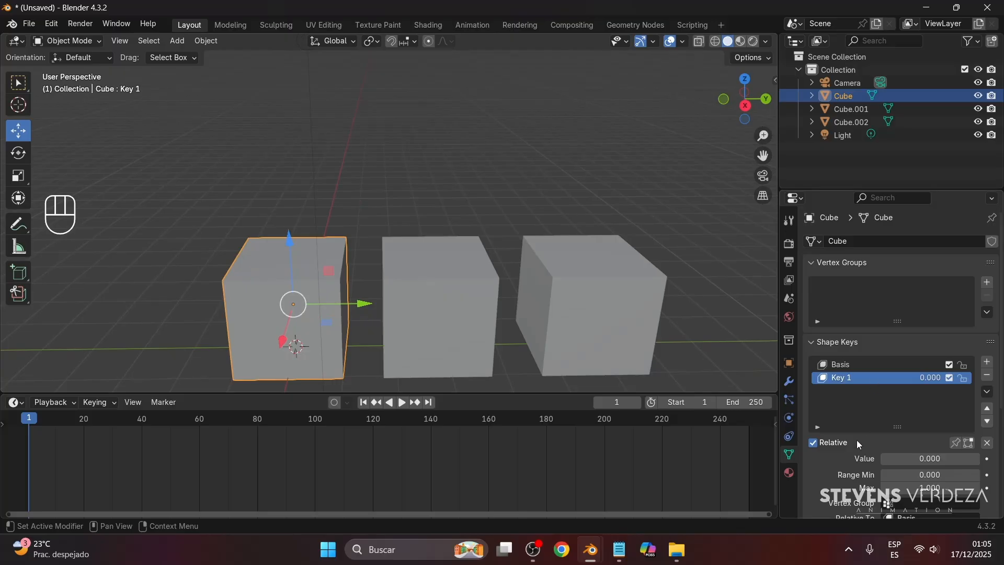
{"action": "scroll", "coordinate": [856, 441], "scroll_direction": "down", "scroll_amount": 3}
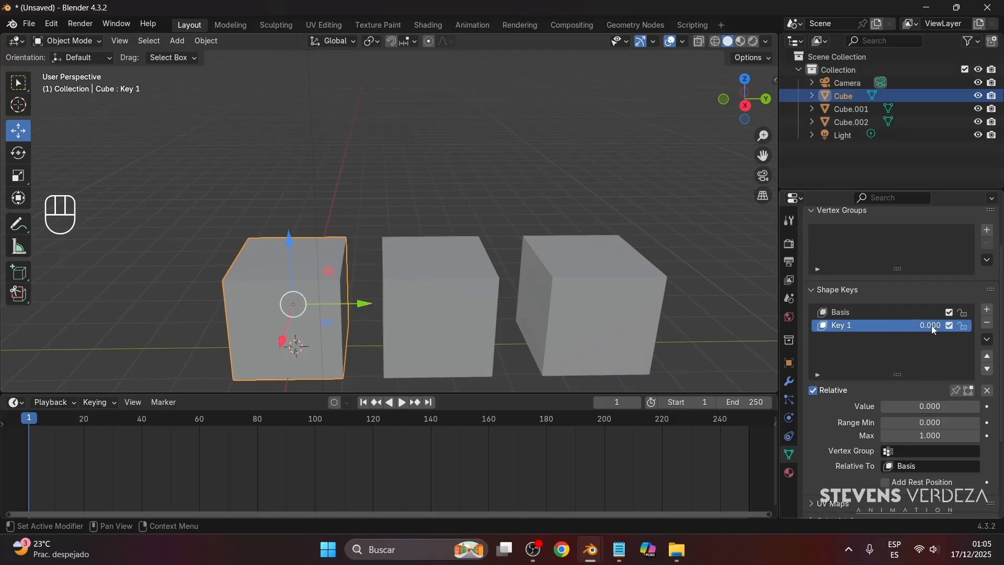
Preview the original cube's stretch by sweeping the value of Key 1, and return the value to 0
{"action": "mouse_move", "coordinate": [931, 325]}
{"action": "left_mouse_down"}
{"action": "mouse_move", "coordinate": [983, 325]}
{"action": "mouse_move", "coordinate": [921, 326]}
{"action": "left_mouse_up"}
{"action": "mouse_move", "coordinate": [890, 407]}
{"action": "left_mouse_down"}
{"action": "mouse_move", "coordinate": [989, 406]}
{"action": "mouse_move", "coordinate": [882, 407]}
{"action": "left_mouse_up"}
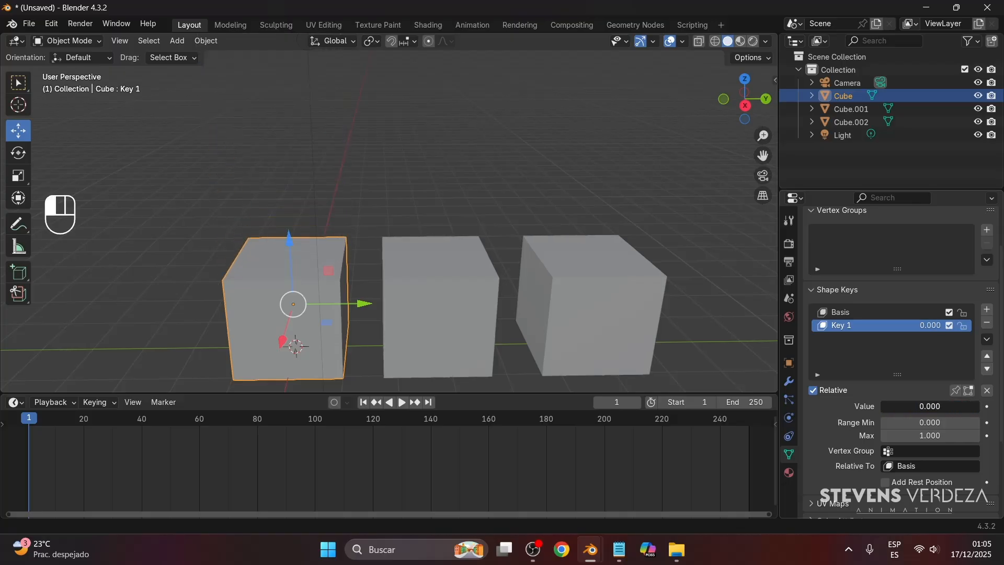
{"action": "scroll", "coordinate": [388, 324], "scroll_direction": "down", "scroll_amount": 2}
{"action": "middle_click_drag", "start_coordinate": [385, 324], "coordinate": [363, 324], "text": "shift"}
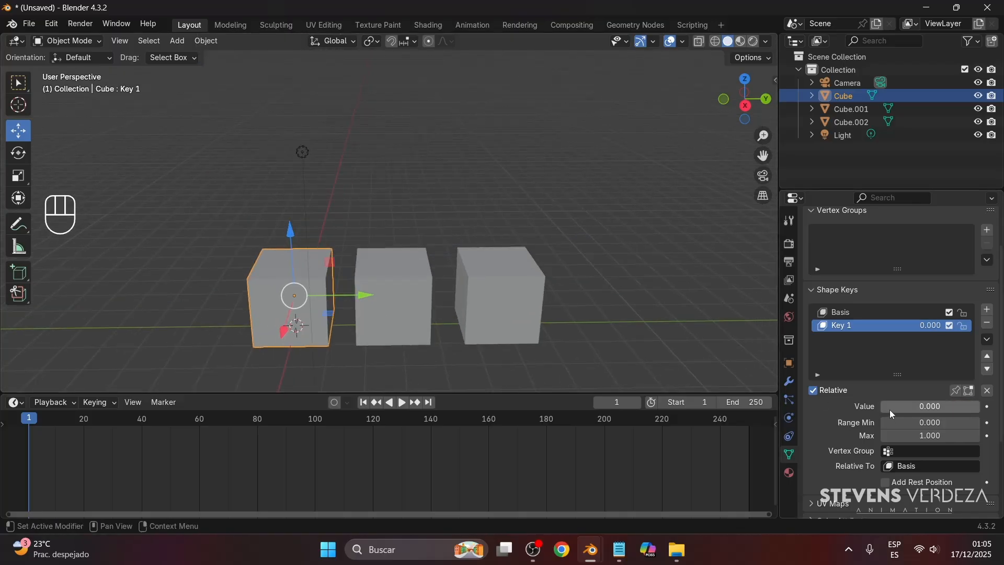
{"action": "mouse_move", "coordinate": [890, 406]}
{"action": "left_mouse_down"}
{"action": "mouse_move", "coordinate": [984, 407]}
{"action": "mouse_move", "coordinate": [882, 407]}
{"action": "left_mouse_up"}
{"action": "left_click", "coordinate": [374, 304]}
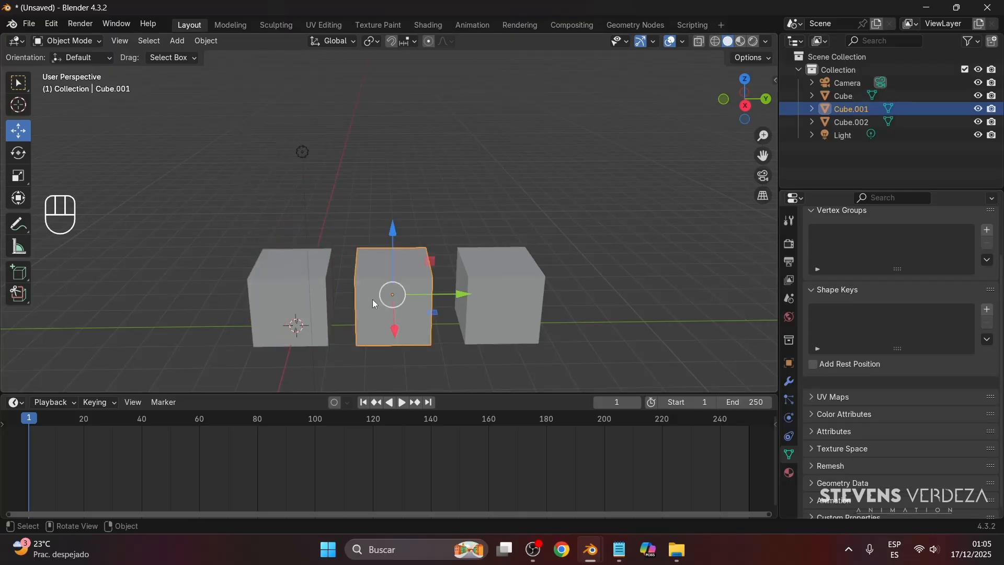
{"action": "left_click", "coordinate": [986, 313]}
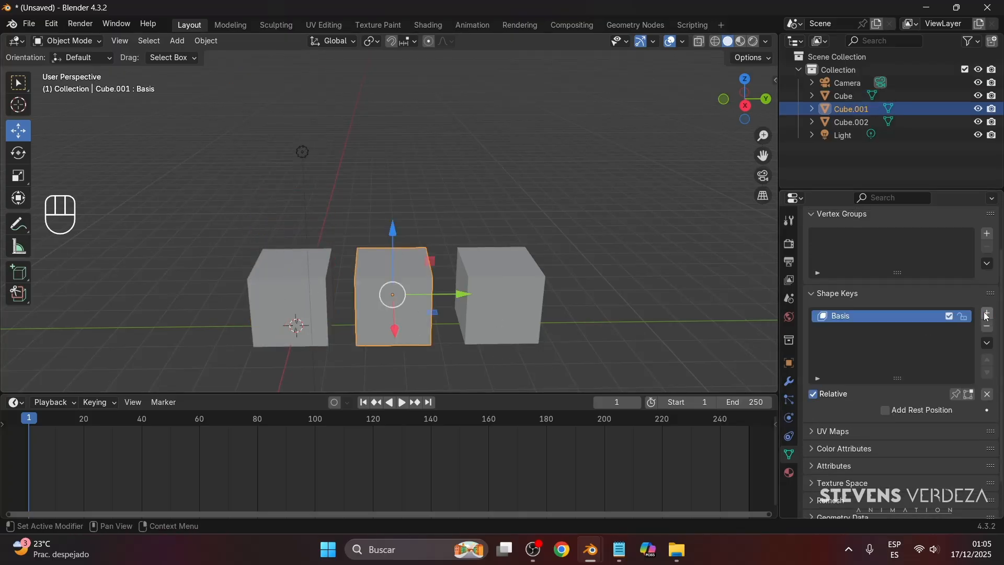
{"action": "left_click", "coordinate": [986, 315]}
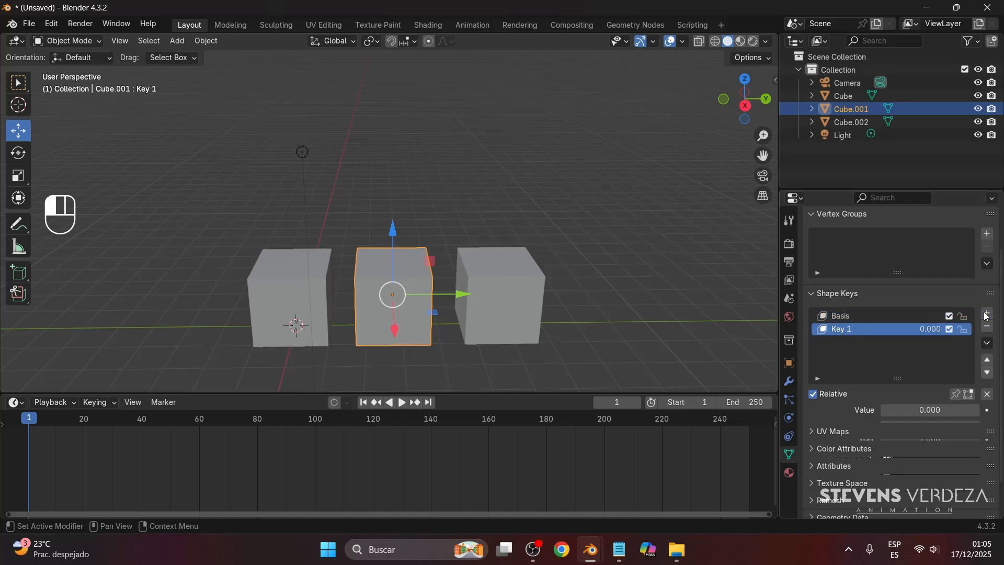
{"action": "key", "text": "Tab"}
{"action": "left_click", "coordinate": [398, 268]}
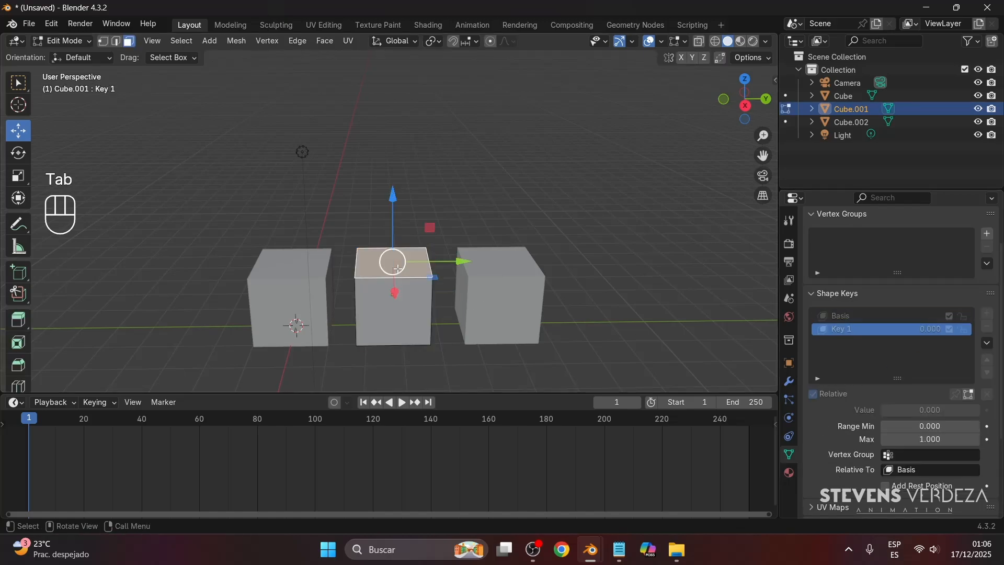
{"action": "left_click", "coordinate": [740, 108]}
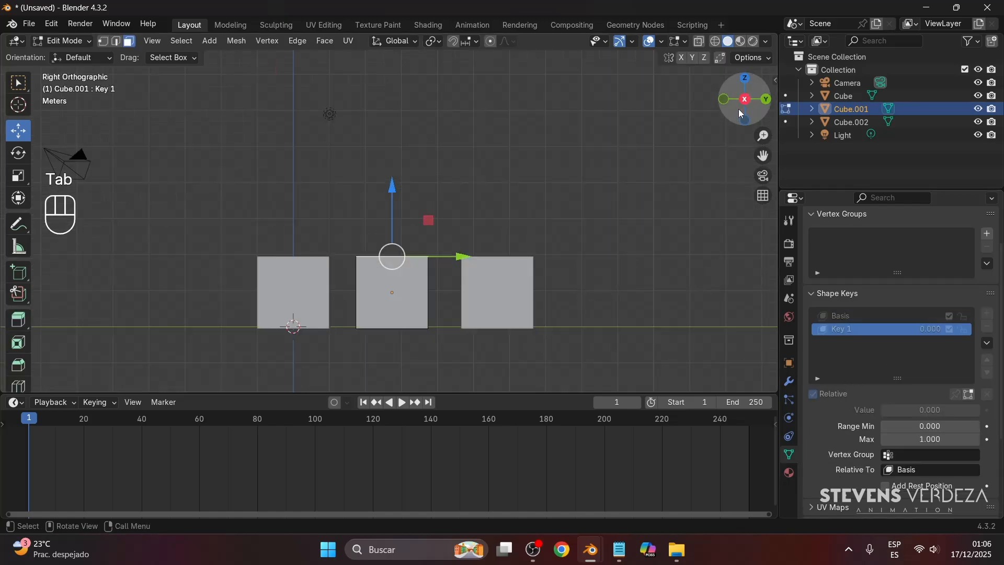
{"action": "key", "text": "Tab"}
Delete the middle and last cubes of the row, keeping only the original cube
{"action": "middle_click_drag", "start_coordinate": [420, 262], "coordinate": [406, 312]}
{"action": "key", "text": "Delete"}
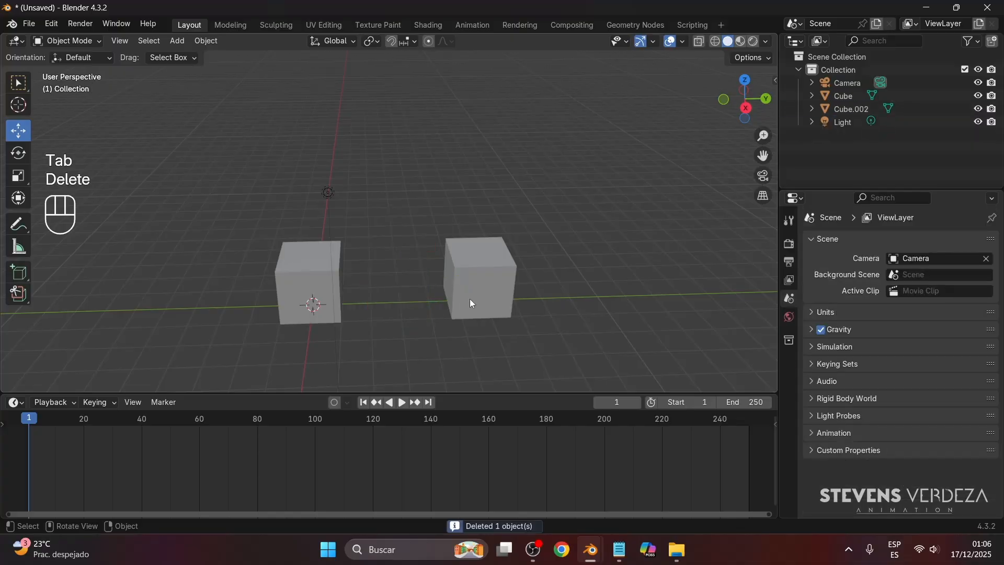
{"action": "left_click", "coordinate": [469, 299]}
{"action": "key", "text": "Delete"}
Duplicate the original cube with its shape keys twice along the Y axis to rebuild the spaced row of three
{"action": "left_click", "coordinate": [313, 289]}
{"action": "key", "text": "shift+d"}
{"action": "key", "text": "y"}
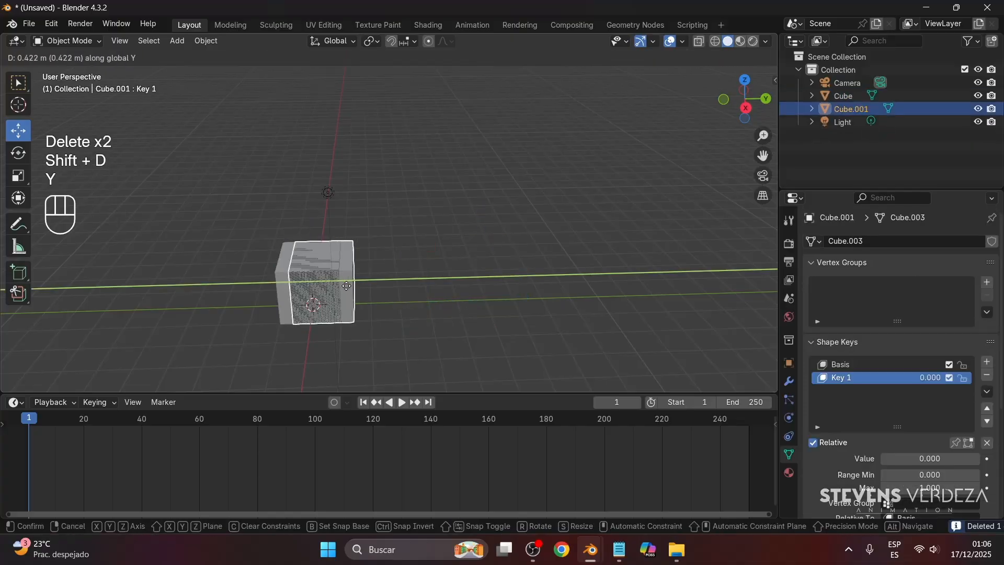
{"action": "left_click", "coordinate": [392, 285]}
{"action": "key", "text": "shift+d"}
{"action": "key", "text": "y"}
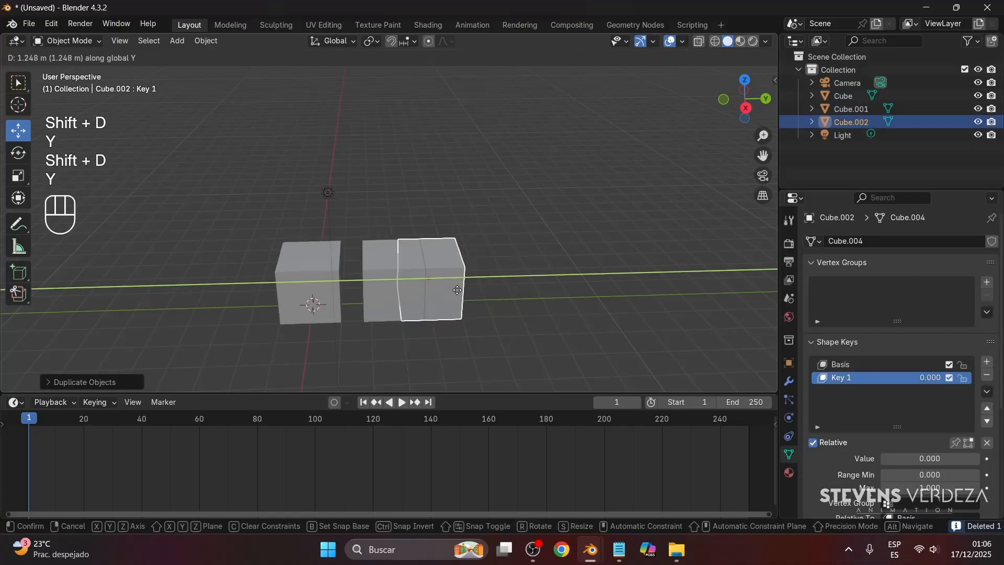
{"action": "left_click", "coordinate": [480, 291]}
Turn on auto keying and keyframe the original cube's Key 1 value of 0 at frame 0, working in right orthographic view
{"action": "left_click", "coordinate": [746, 108]}
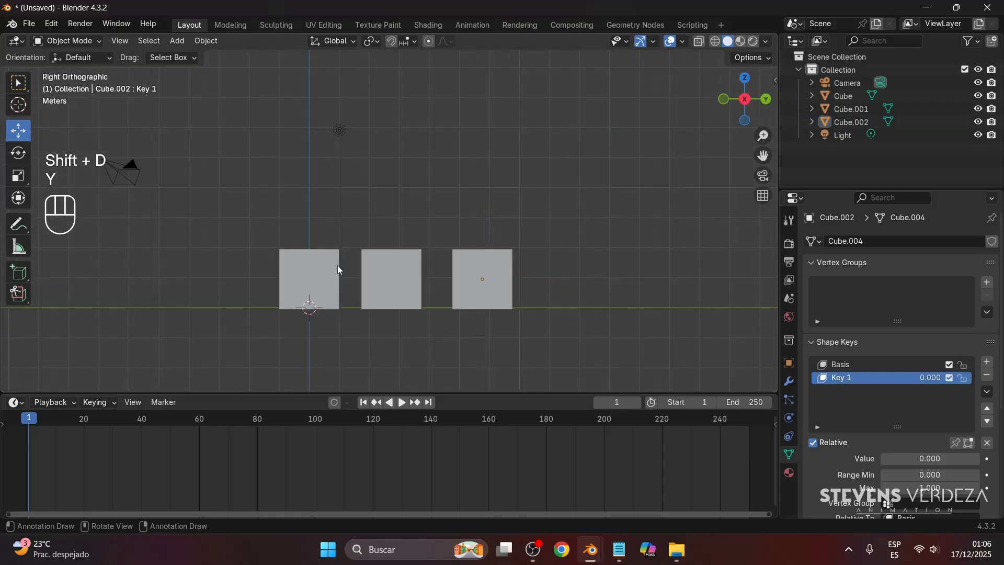
{"action": "left_click", "coordinate": [325, 306]}
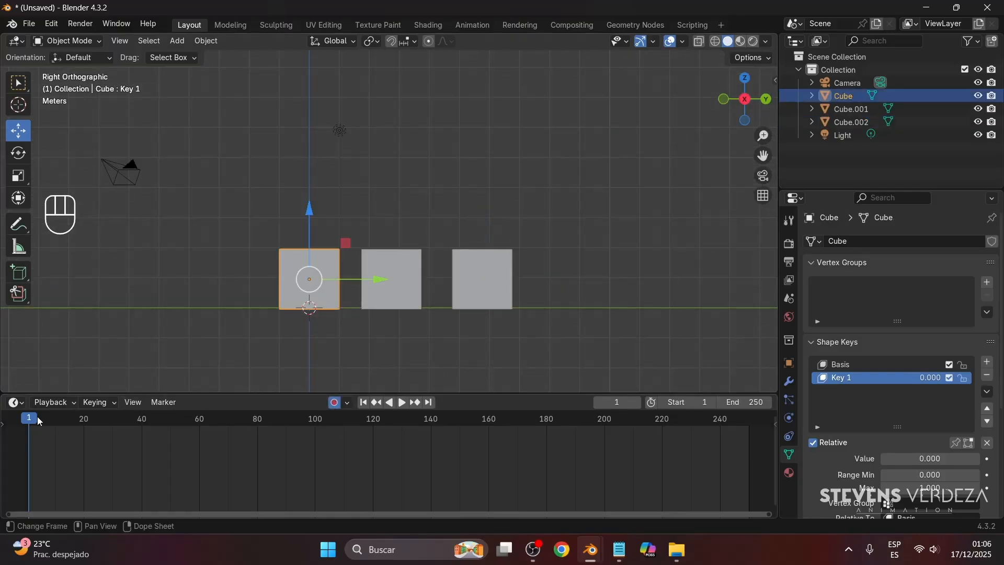
{"action": "left_click_drag", "start_coordinate": [37, 418], "coordinate": [36, 439]}
{"action": "scroll", "coordinate": [926, 449], "scroll_direction": "down", "scroll_amount": 3}
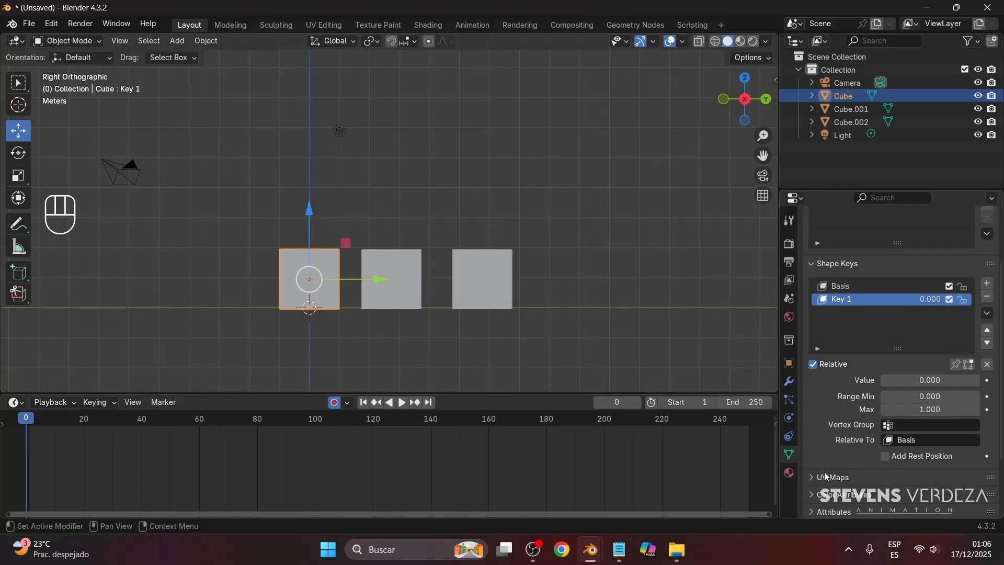
{"action": "left_click", "coordinate": [988, 381]}
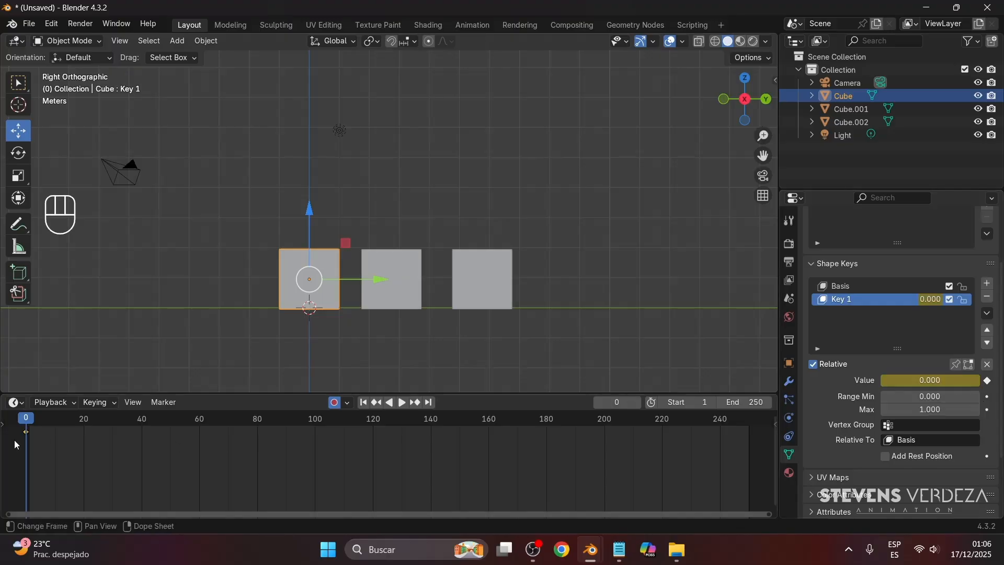
Keyframe the original cube's Key 1 value at 1.000 on frame 20 and scrub briefly to check the stretch
{"action": "left_click_drag", "start_coordinate": [34, 428], "coordinate": [87, 432]}
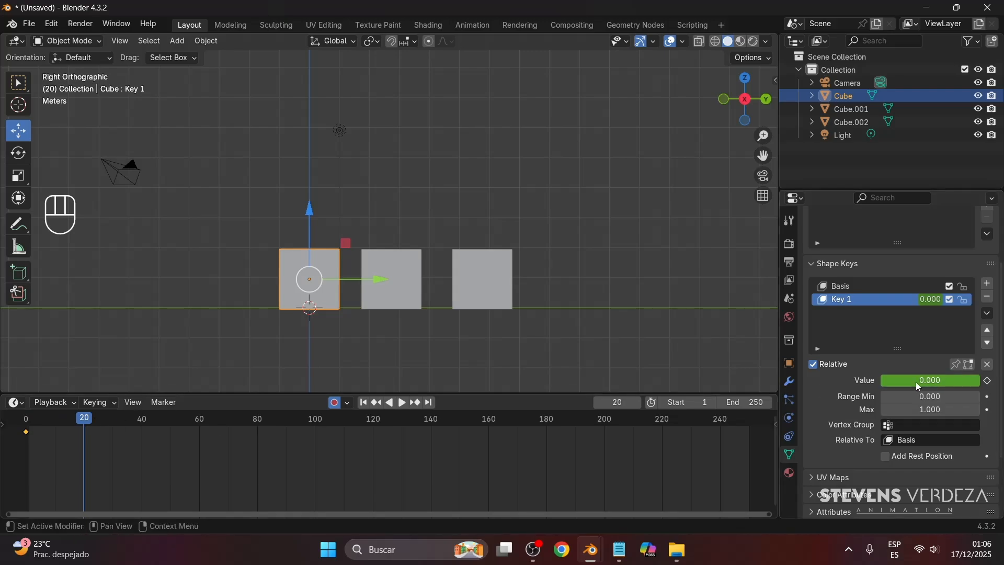
{"action": "left_click_drag", "start_coordinate": [915, 382], "coordinate": [983, 382]}
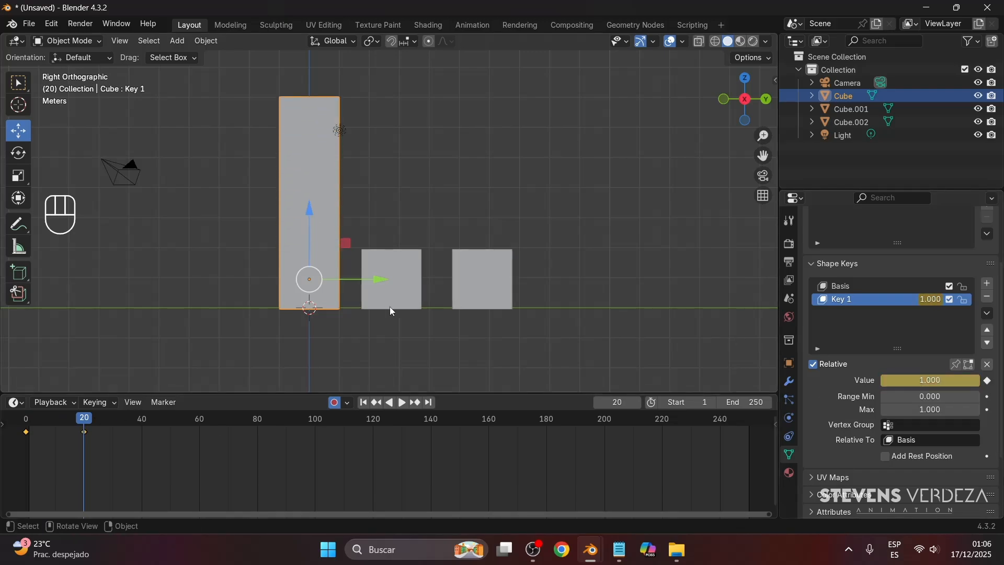
{"action": "middle_click_drag", "start_coordinate": [390, 306], "coordinate": [369, 334]}
{"action": "mouse_move", "coordinate": [79, 418]}
{"action": "left_mouse_down"}
{"action": "mouse_move", "coordinate": [42, 433]}
{"action": "mouse_move", "coordinate": [87, 434]}
{"action": "left_mouse_up"}
Keyframe the middle cube's Key 1 value at 0 on frame 20 and at about 0.703 on frame 40
{"action": "left_click", "coordinate": [380, 289]}
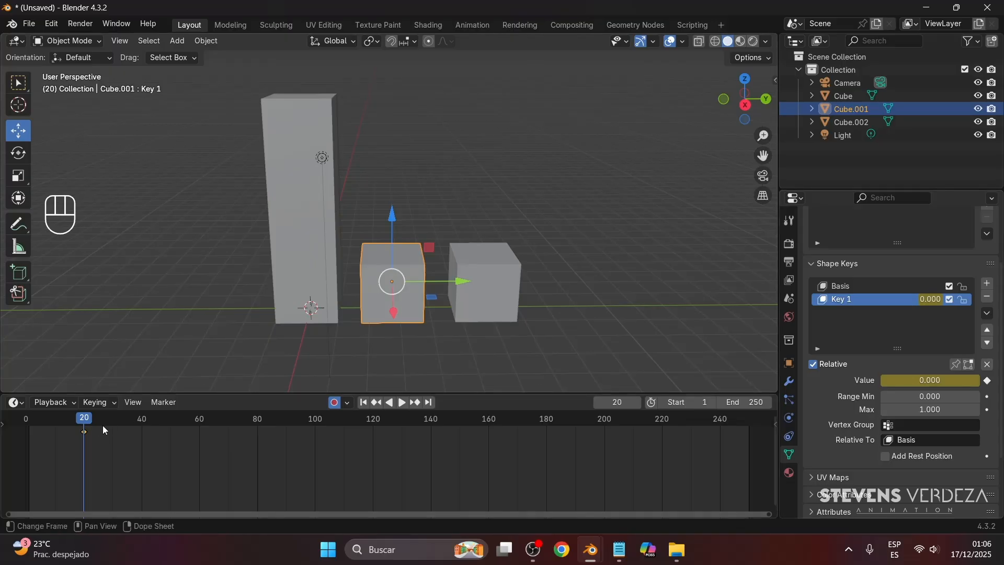
{"action": "left_click_drag", "start_coordinate": [144, 430], "coordinate": [144, 430]}
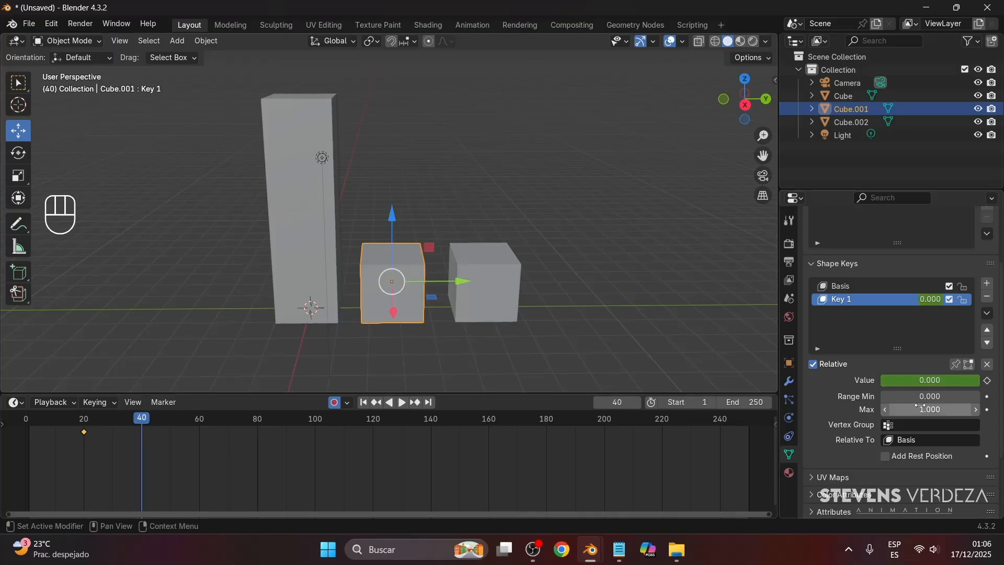
{"action": "left_click_drag", "start_coordinate": [929, 382], "coordinate": [986, 381]}
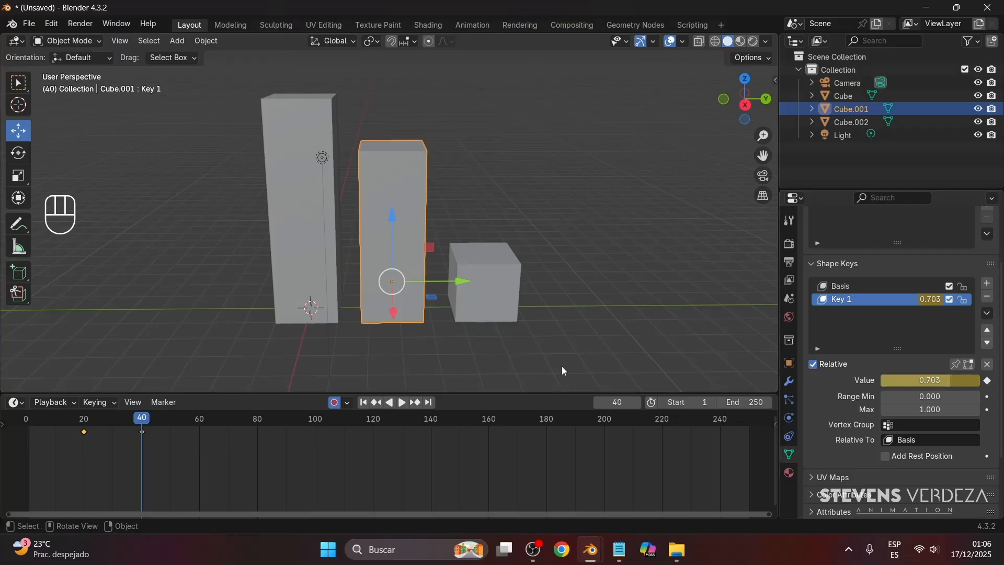
Keyframe the last cube's Key 1 value at 0 on frame 40 and at about 0.401 on frame 60
{"action": "left_click", "coordinate": [487, 322]}
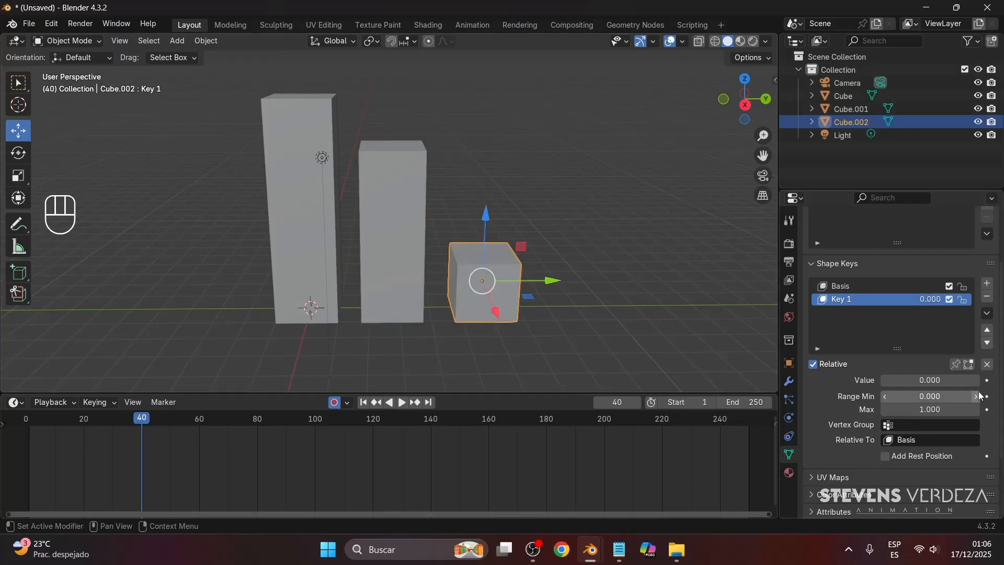
{"action": "left_click_drag", "start_coordinate": [197, 419], "coordinate": [202, 428]}
{"action": "left_click_drag", "start_coordinate": [926, 387], "coordinate": [965, 387]}
{"action": "key", "text": "i"}
{"action": "middle_click_drag", "start_coordinate": [366, 301], "coordinate": [371, 298]}
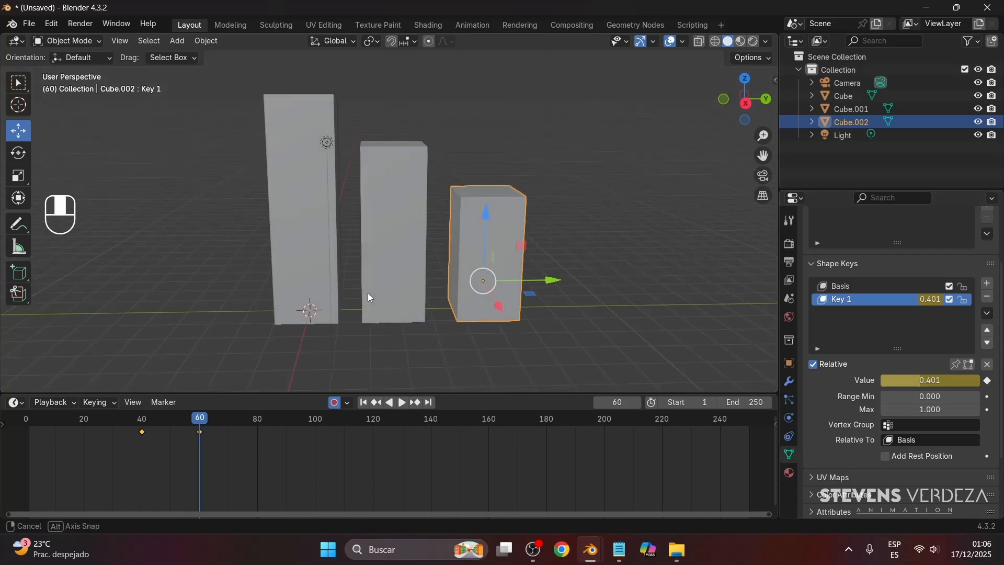
Scrub back and forth through the timeline to review the three cubes' successive stretching, stopping at frame 21
{"action": "mouse_move", "coordinate": [202, 424]}
{"action": "left_mouse_down"}
{"action": "mouse_move", "coordinate": [15, 423]}
{"action": "mouse_move", "coordinate": [196, 407]}
{"action": "mouse_move", "coordinate": [139, 420]}
{"action": "mouse_move", "coordinate": [27, 420]}
{"action": "mouse_move", "coordinate": [210, 425]}
{"action": "left_mouse_up"}
{"action": "scroll", "coordinate": [382, 335], "scroll_direction": "down", "scroll_amount": 4}
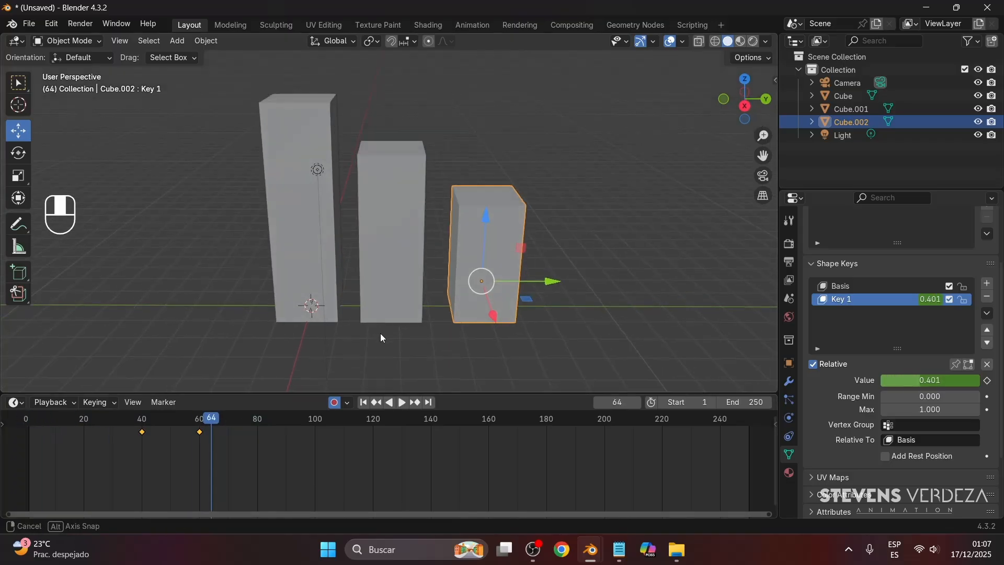
{"action": "left_click_drag", "start_coordinate": [212, 423], "coordinate": [91, 428]}
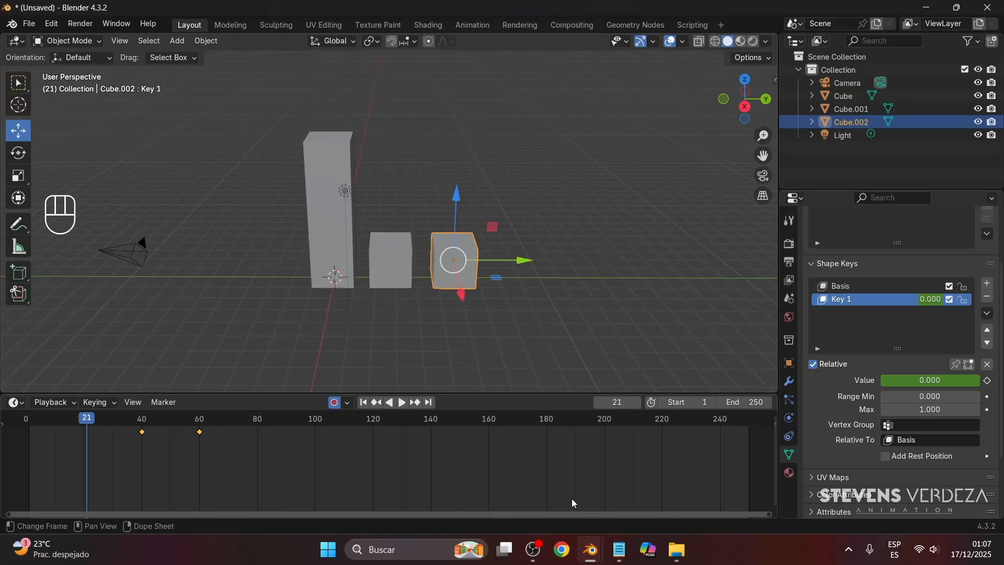
Switch to the VIDEO ANTIHALLOWEEN folder, play the HALLOWEEN FINAL - H264 video and pause it on the two children's close-up at 00:18
{"action": "mouse_move", "coordinate": [676, 554]}
{"action": "left_click", "coordinate": [749, 454]}
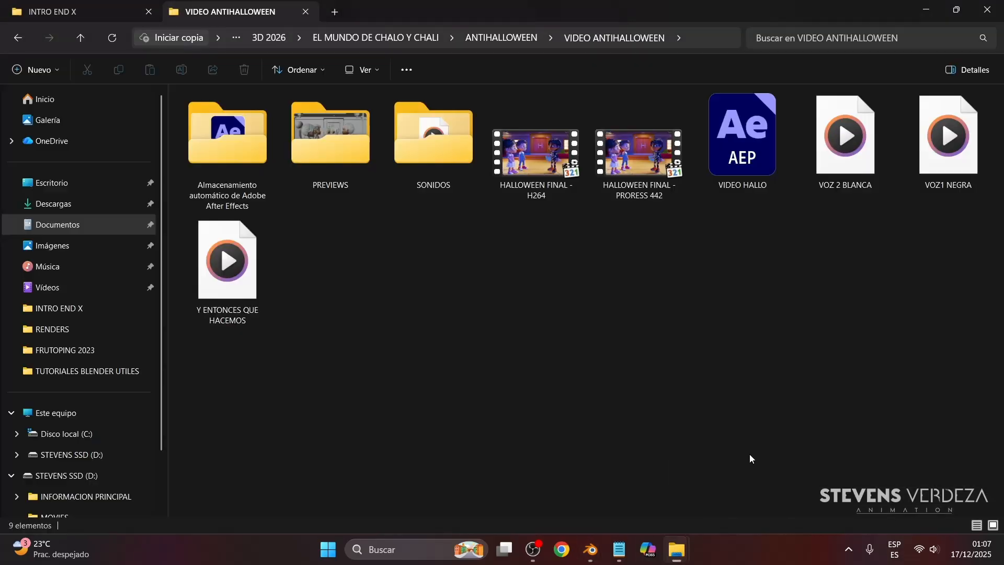
{"action": "double_click", "coordinate": [544, 160]}
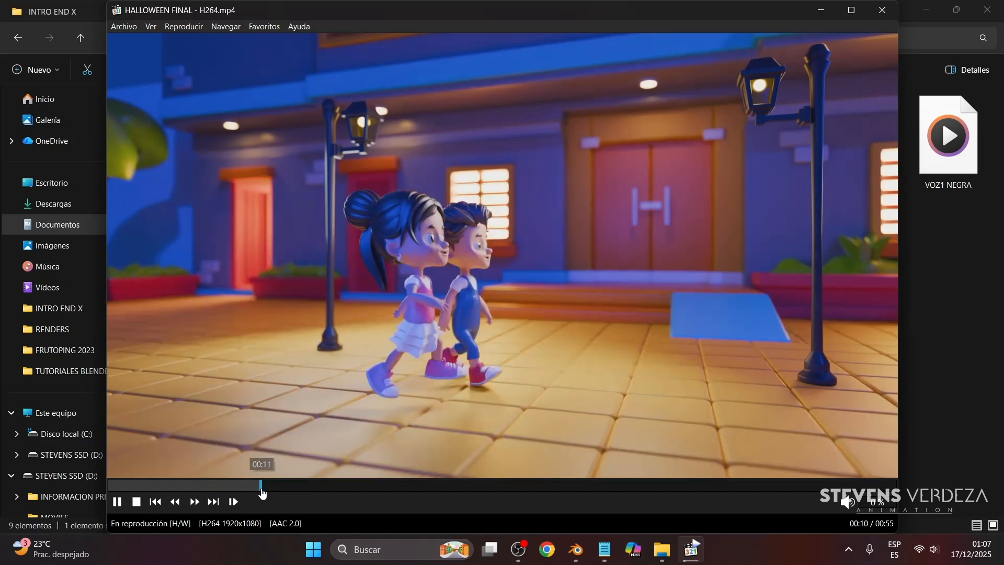
{"action": "left_click", "coordinate": [301, 488]}
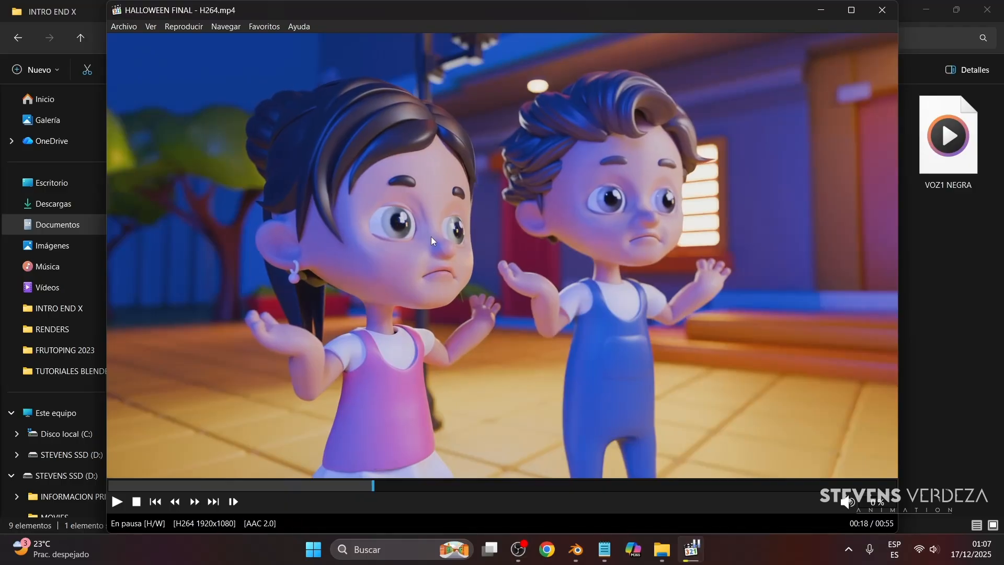
{"action": "left_click", "coordinate": [436, 224]}
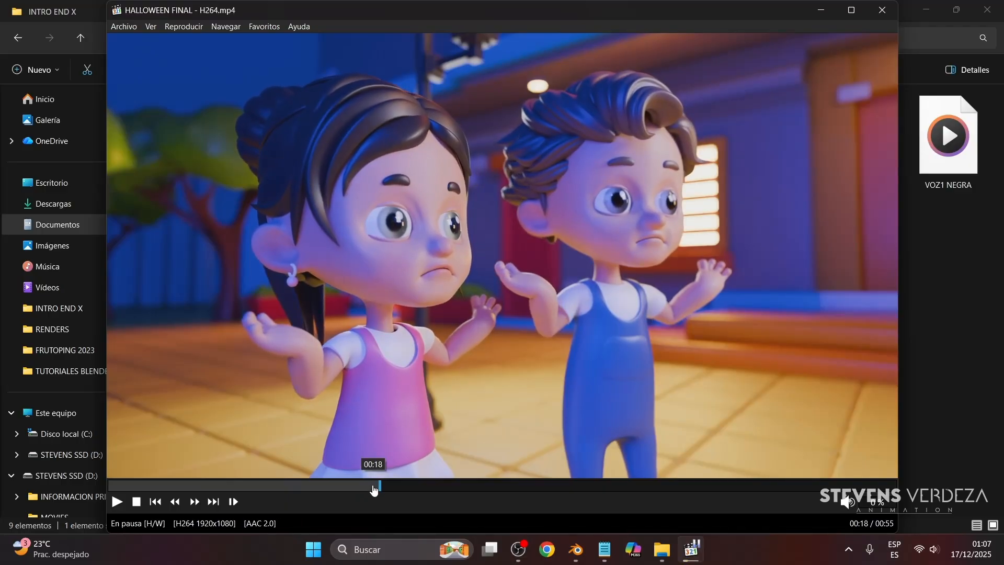
Skip ahead to the close-up of the boy in the skull-print outfit and examine his mouth and eye shapes around 00:26
{"action": "left_click", "coordinate": [395, 422]}
{"action": "left_click", "coordinate": [338, 485]}
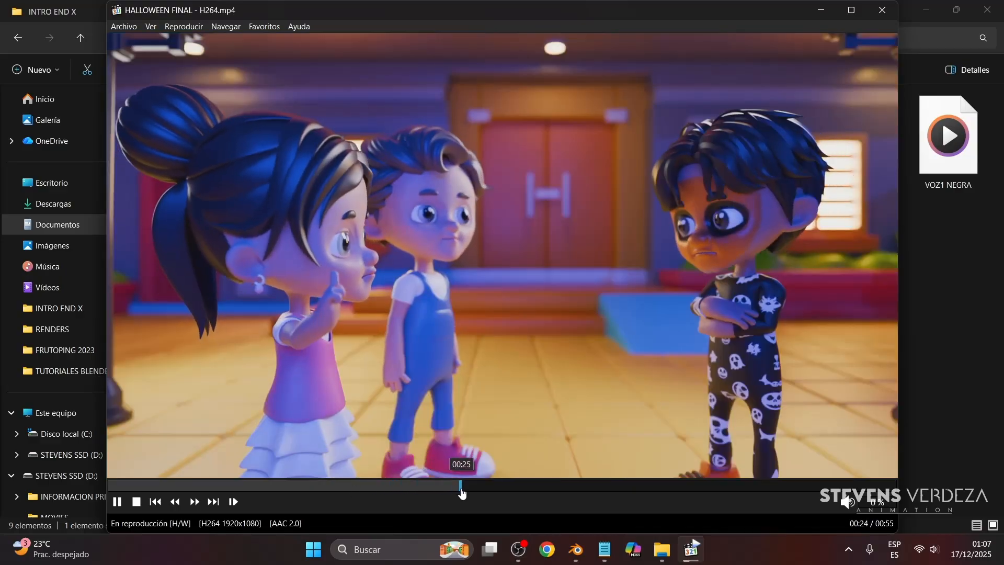
{"action": "left_click", "coordinate": [473, 487]}
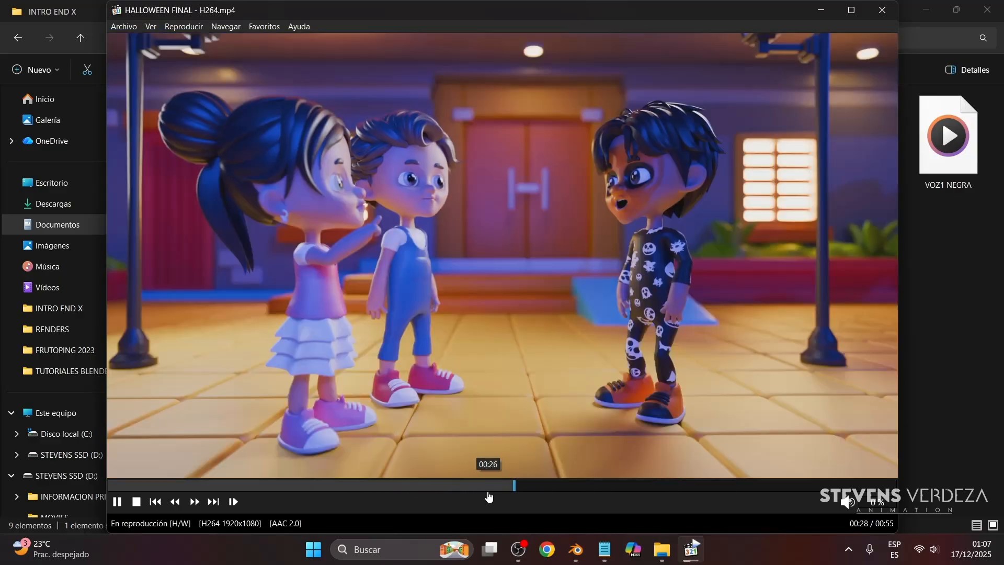
{"action": "left_click", "coordinate": [491, 486]}
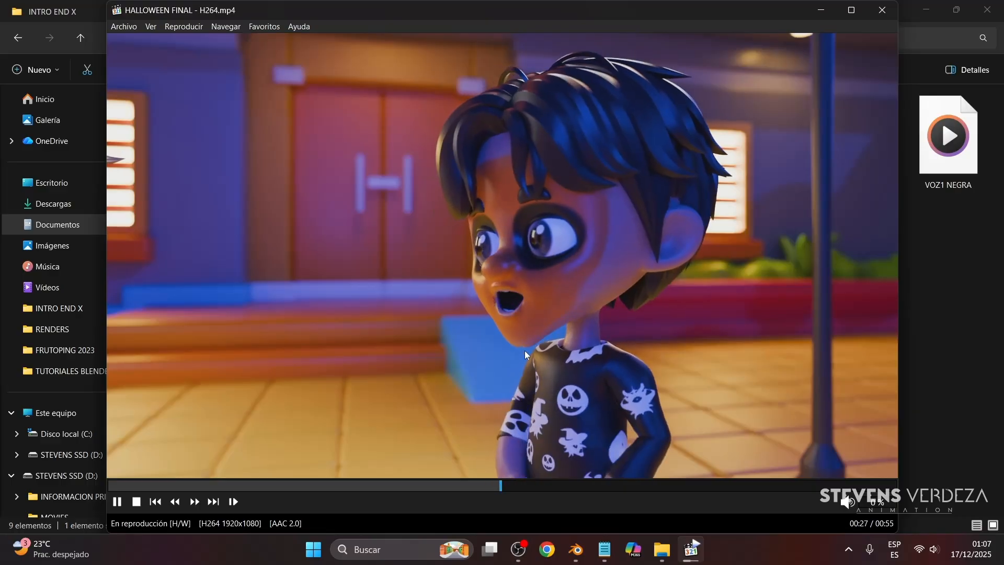
{"action": "left_click", "coordinate": [511, 282]}
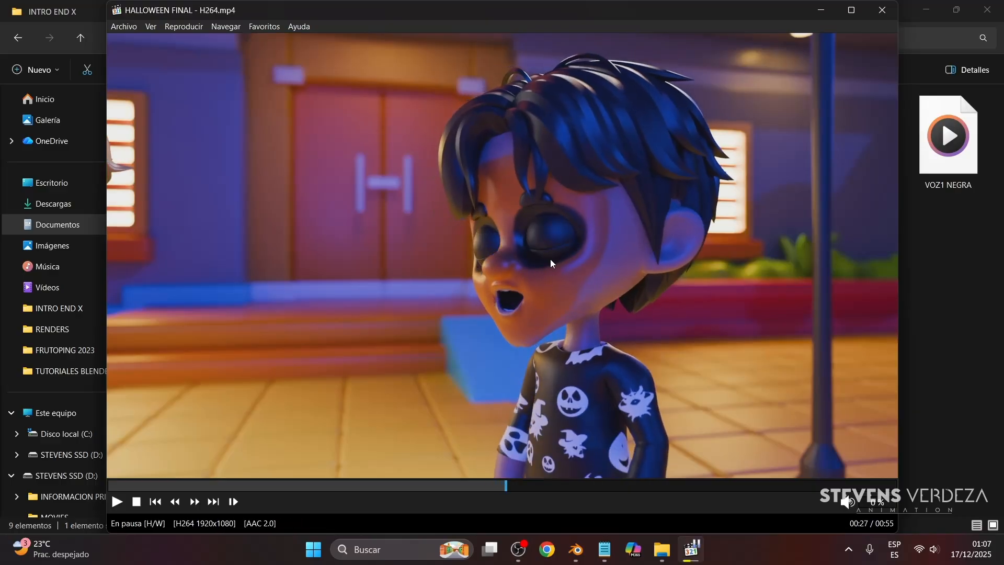
{"action": "left_click", "coordinate": [481, 486]}
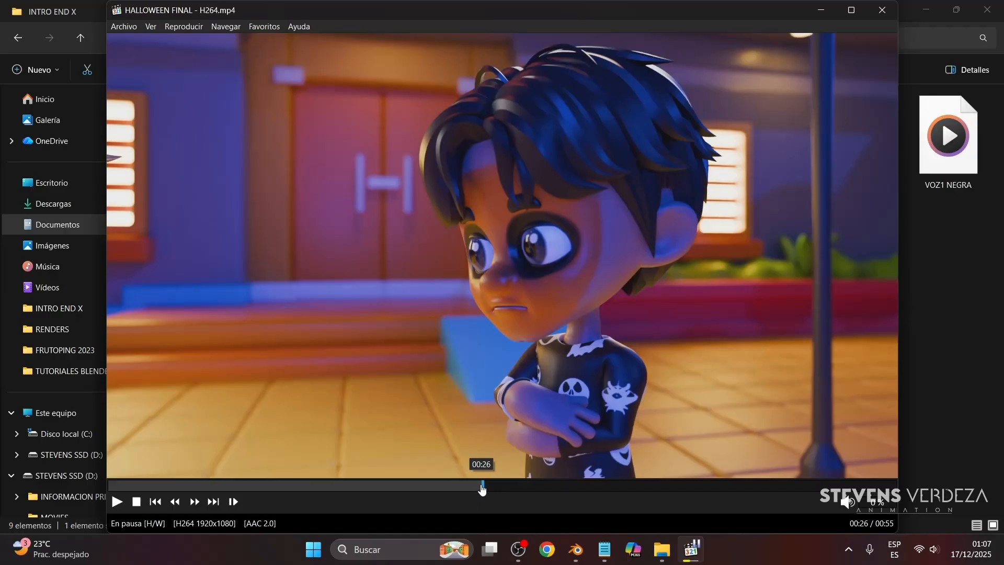
Switch back to the unsaved Blender scene and view the row of cubes from several angles
{"action": "mouse_move", "coordinate": [576, 549]}
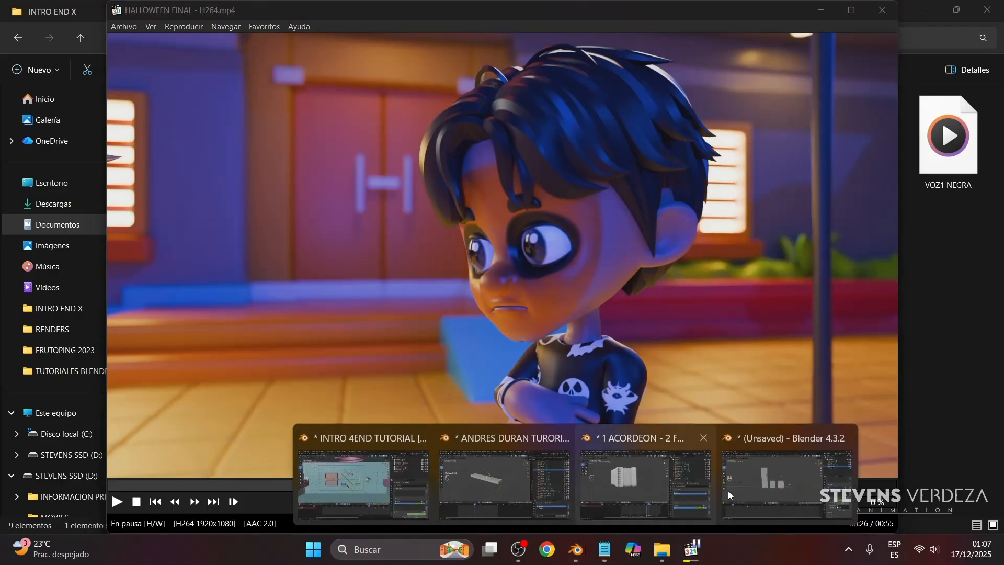
{"action": "left_click", "coordinate": [727, 484]}
{"action": "middle_click_drag", "start_coordinate": [471, 295], "coordinate": [680, 321]}
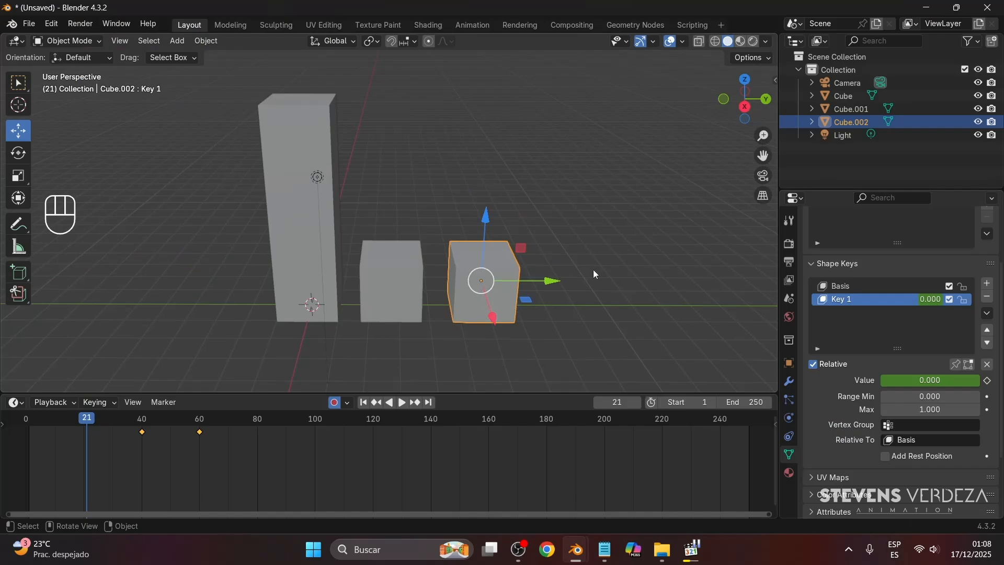
Return to the Halloween video, play it briefly and pause on the boy's open-mouth expression at 00:27
{"action": "key", "text": "alt+Tab"}
{"action": "key", "text": "space"}
{"action": "key", "text": "space"}
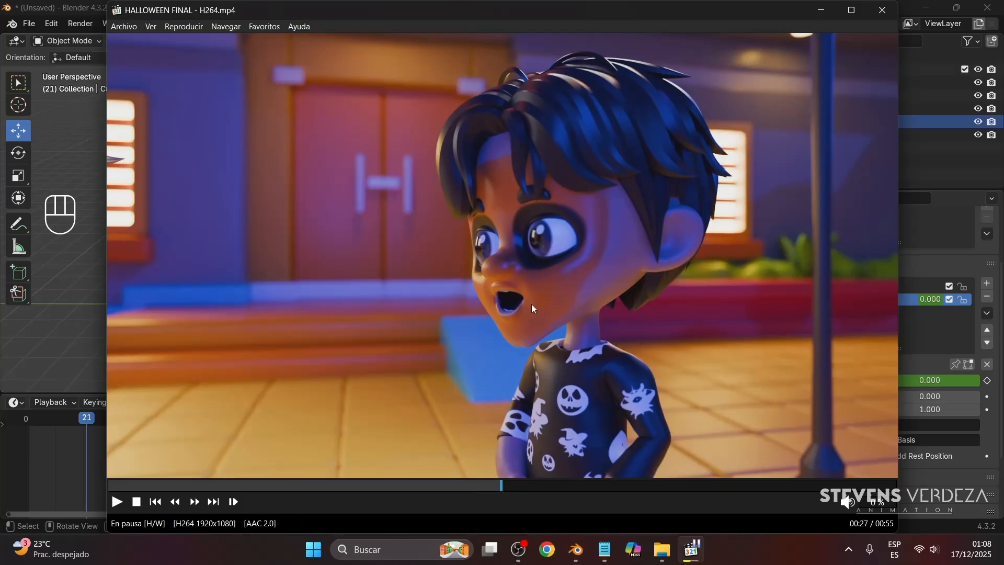
Resume the Halloween video, watch it up to the group scene around 00:39, and close the player
{"action": "key", "text": "alt+Tab"}
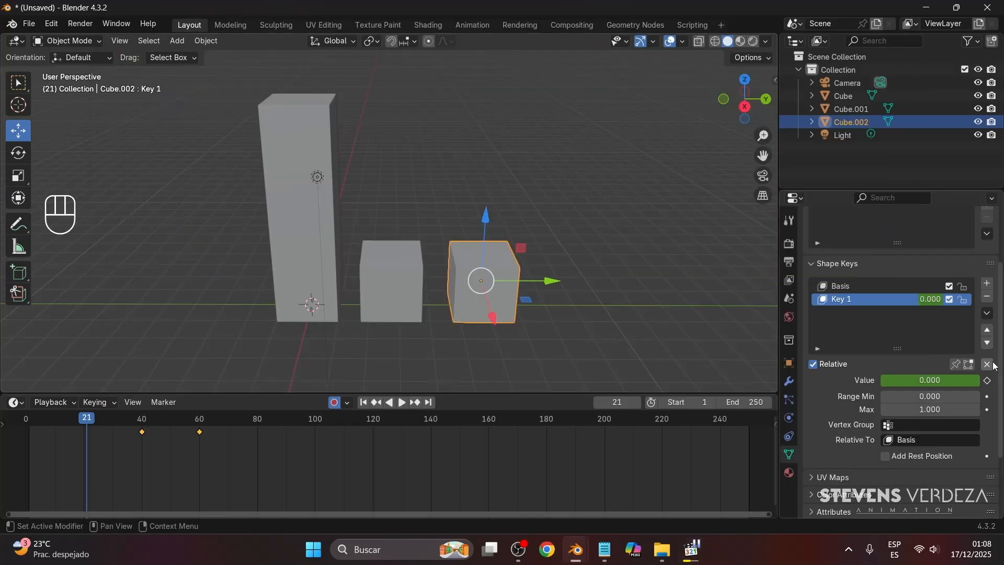
{"action": "key", "text": "alt+Tab"}
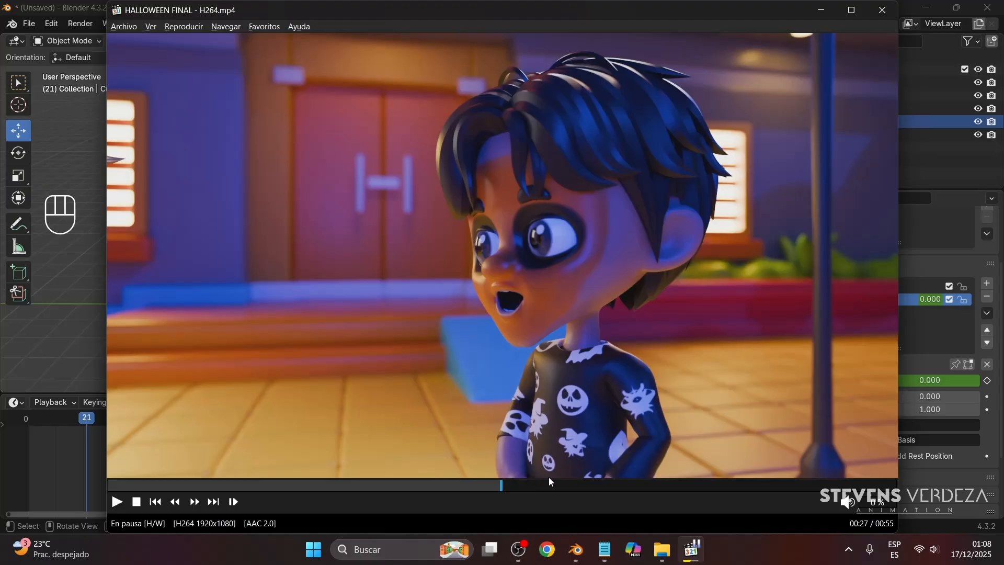
{"action": "key", "text": "space"}
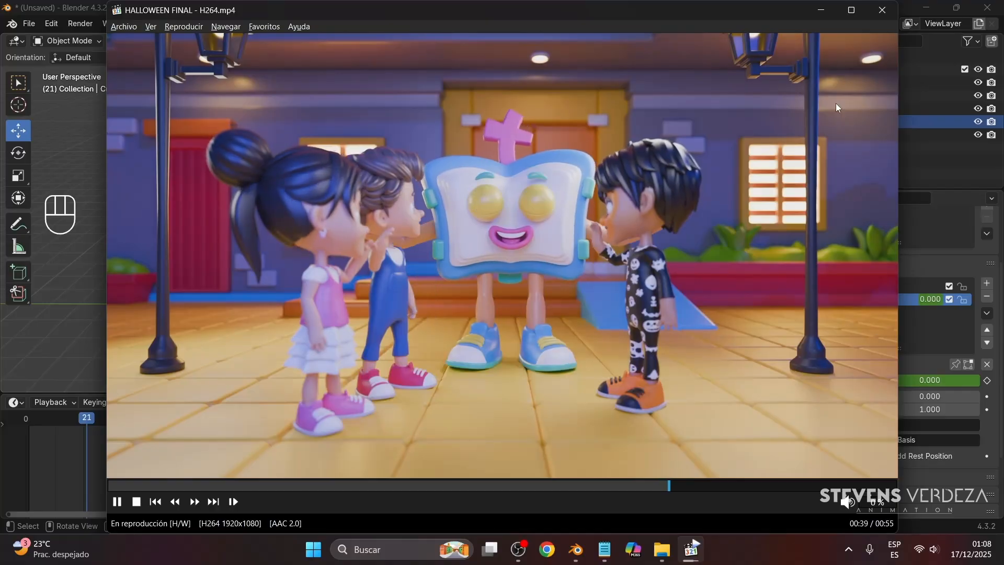
{"action": "left_click", "coordinate": [882, 9]}
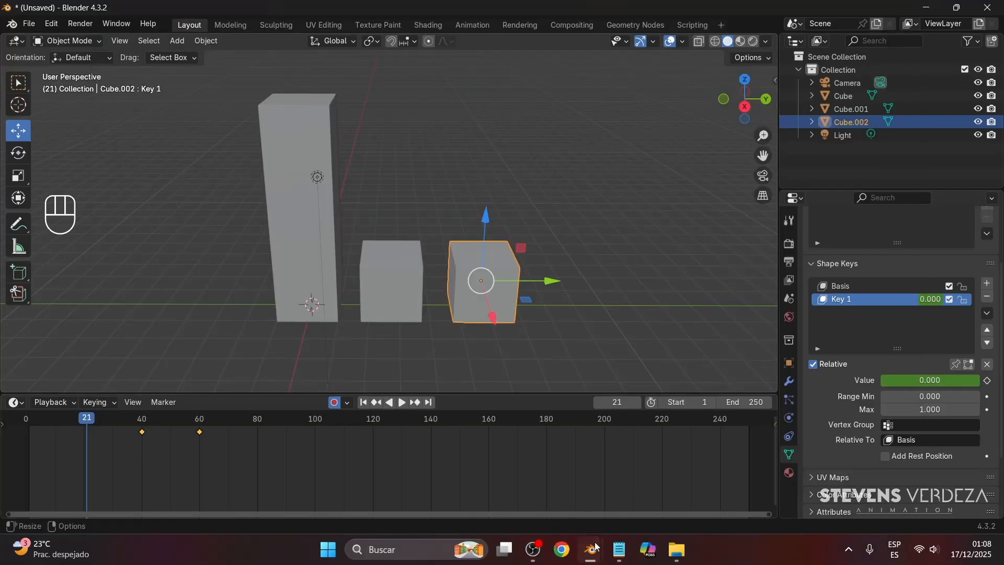
Switch to the INTRO 4END TUTORIAL scene, stop its playback at frame 87, and select the upper brown rectangular frame
{"action": "mouse_move", "coordinate": [592, 548]}
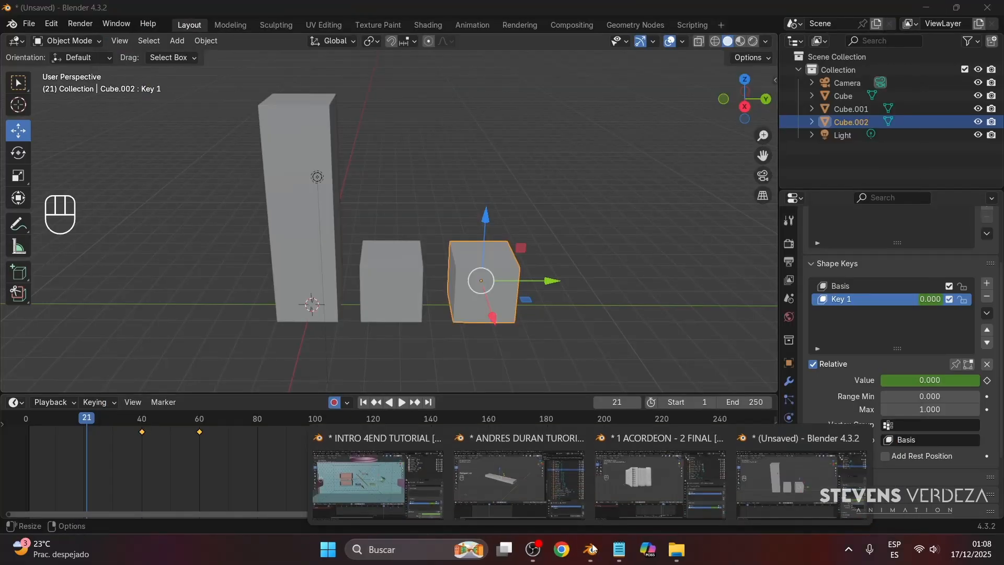
{"action": "left_click", "coordinate": [385, 479]}
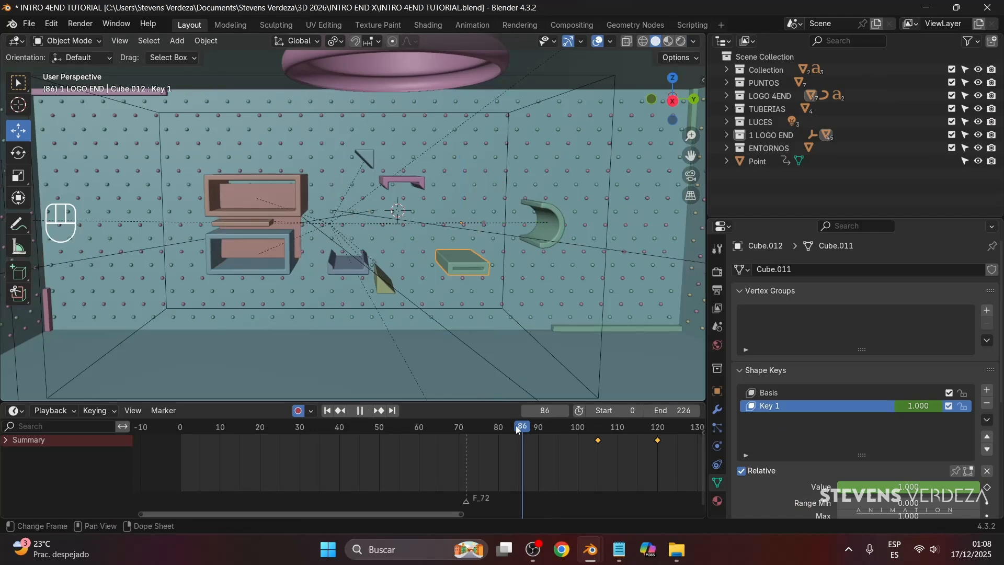
{"action": "key", "text": "space"}
{"action": "left_click", "coordinate": [312, 192]}
{"action": "left_click", "coordinate": [299, 195]}
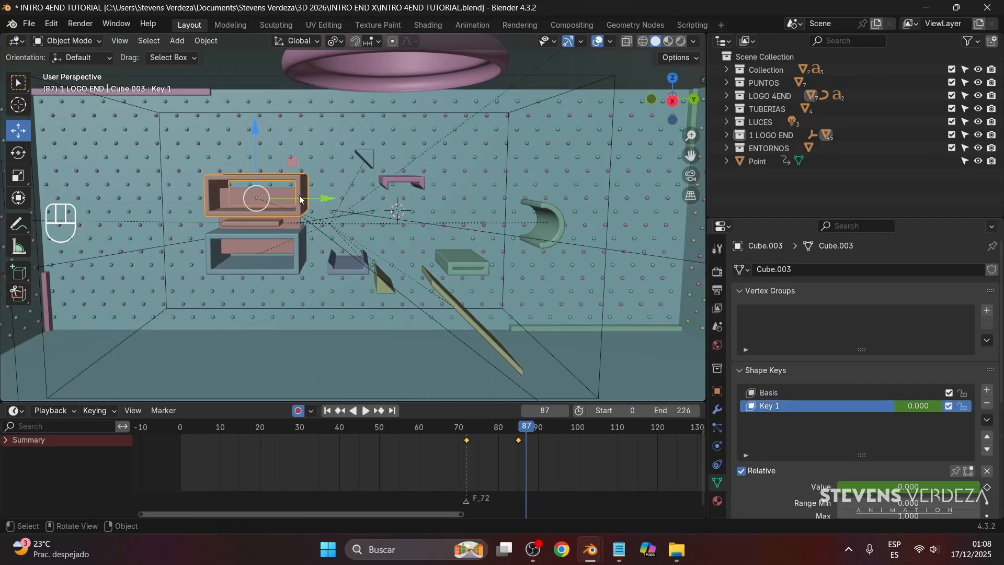
{"action": "key", "text": "KP_Decimal"}
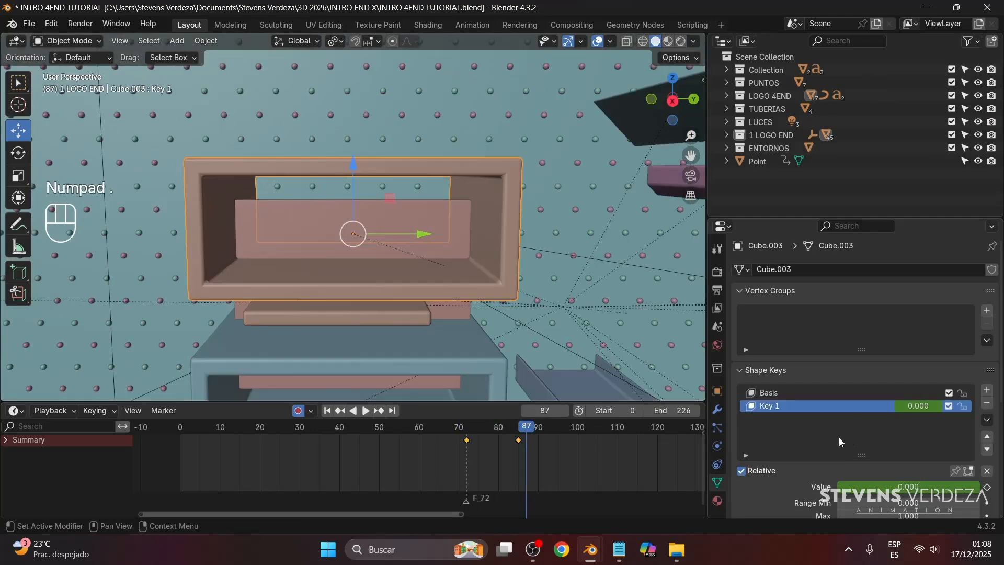
Delete the rectangular frame's Key 1 keyframes and isolate the object in local view with the Basis shape key active
{"action": "key", "text": "a"}
{"action": "key", "text": "x"}
{"action": "left_click", "coordinate": [511, 455]}
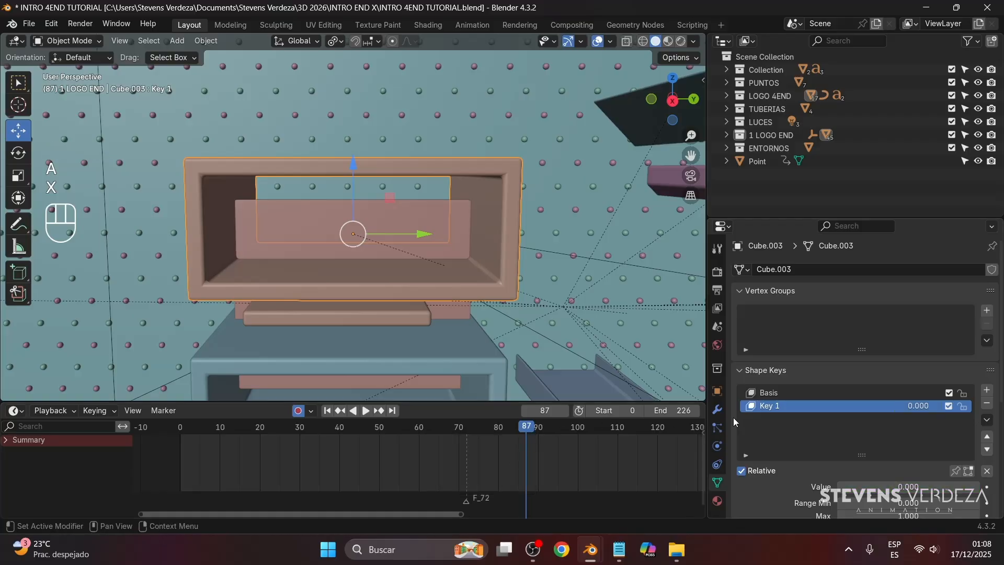
{"action": "left_click", "coordinate": [494, 428]}
{"action": "scroll", "coordinate": [480, 356], "scroll_direction": "down", "scroll_amount": 4}
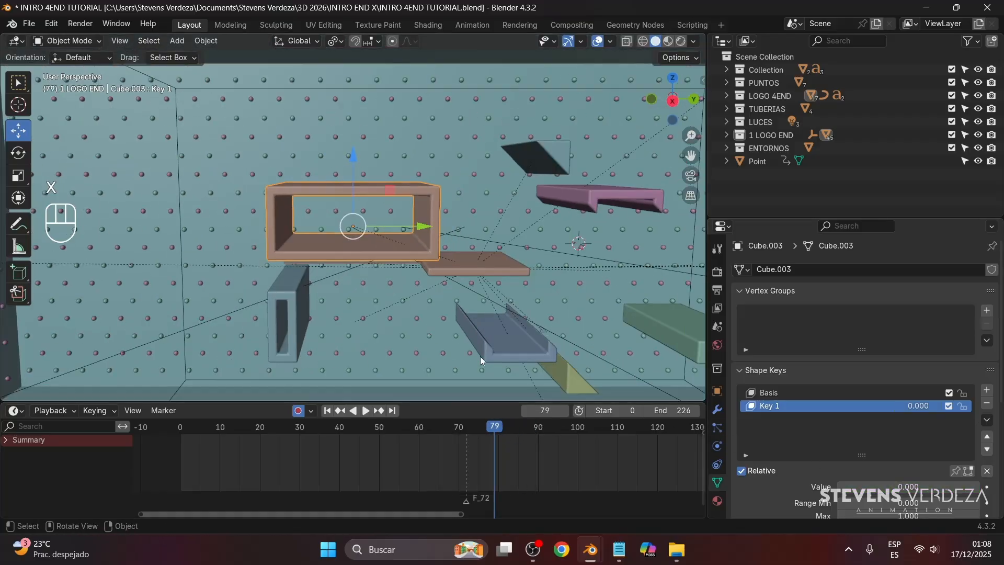
{"action": "left_click", "coordinate": [811, 393]}
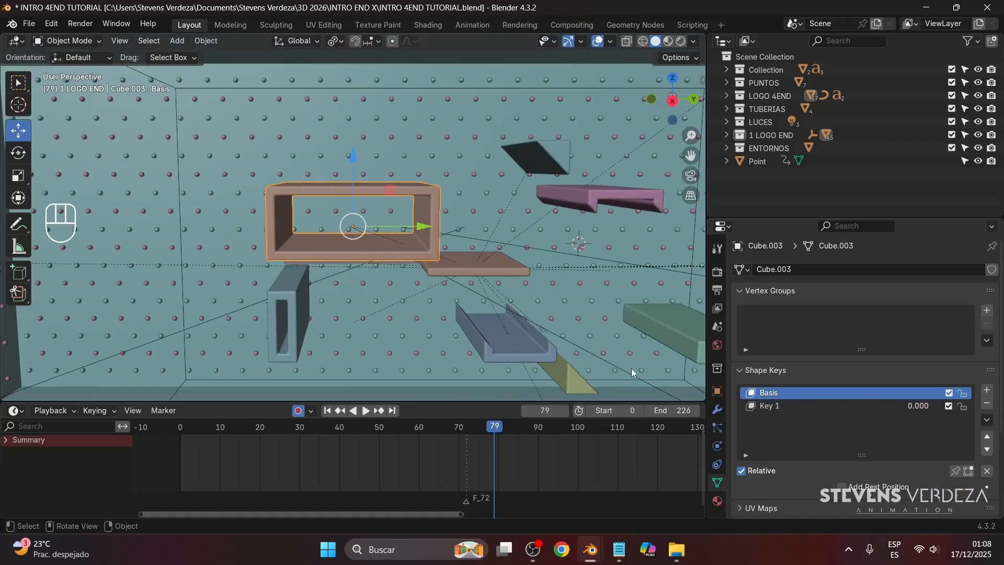
{"action": "key", "text": "KP_Divide"}
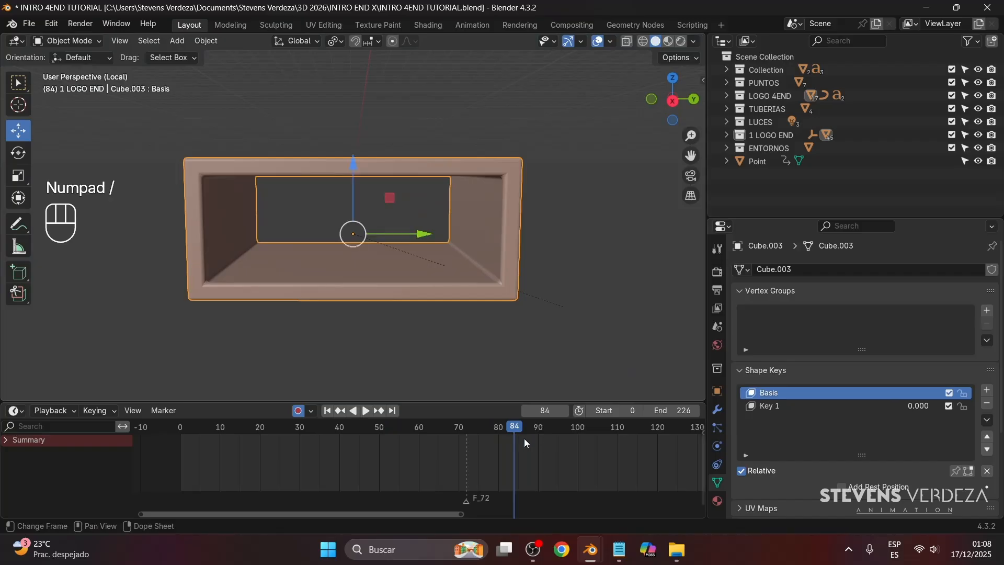
Exit local view and undo the shape key selection and the deletion of the rectangular frame's keyframes
{"action": "key", "text": "ctrl+z"}
{"action": "key", "text": "ctrl+z"}
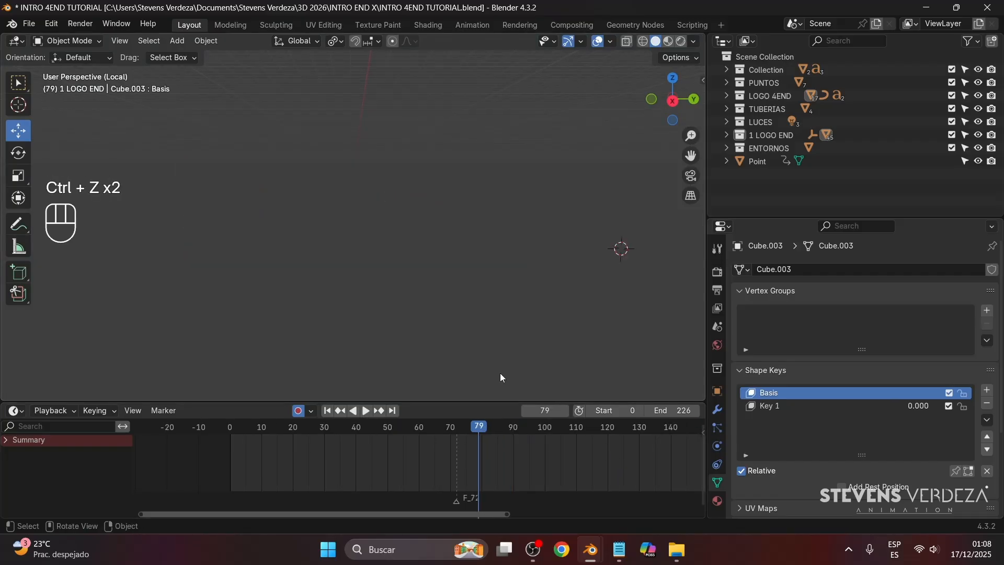
{"action": "key", "text": "KP_Divide"}
{"action": "key", "text": "ctrl+z"}
{"action": "key", "text": "ctrl+z"}
{"action": "key", "text": "ctrl+z"}
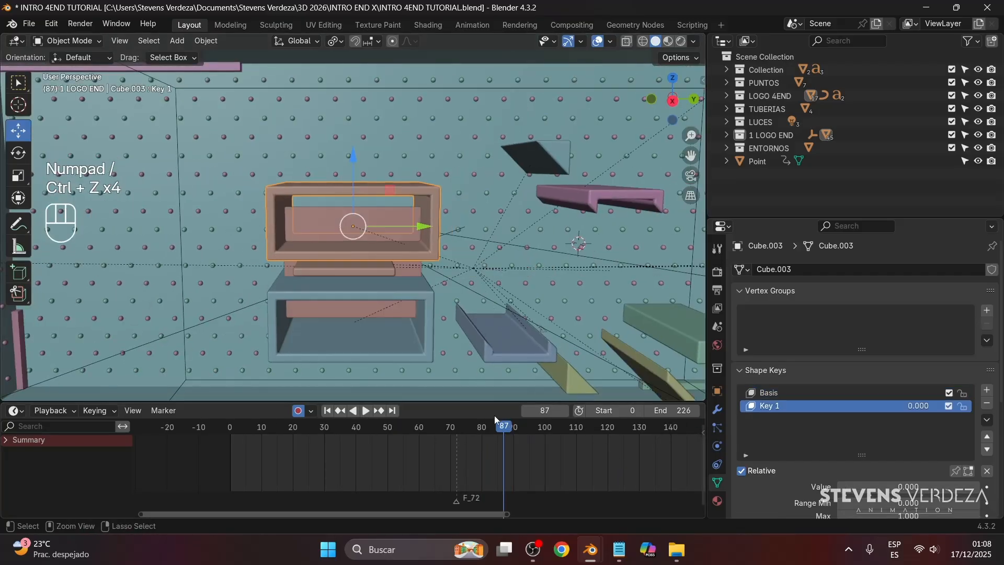
{"action": "left_click_drag", "start_coordinate": [494, 426], "coordinate": [525, 434]}
{"action": "key", "text": "ctrl+z"}
{"action": "key", "text": "ctrl+z"}
{"action": "key", "text": "ctrl+z"}
{"action": "key", "text": "ctrl+z"}
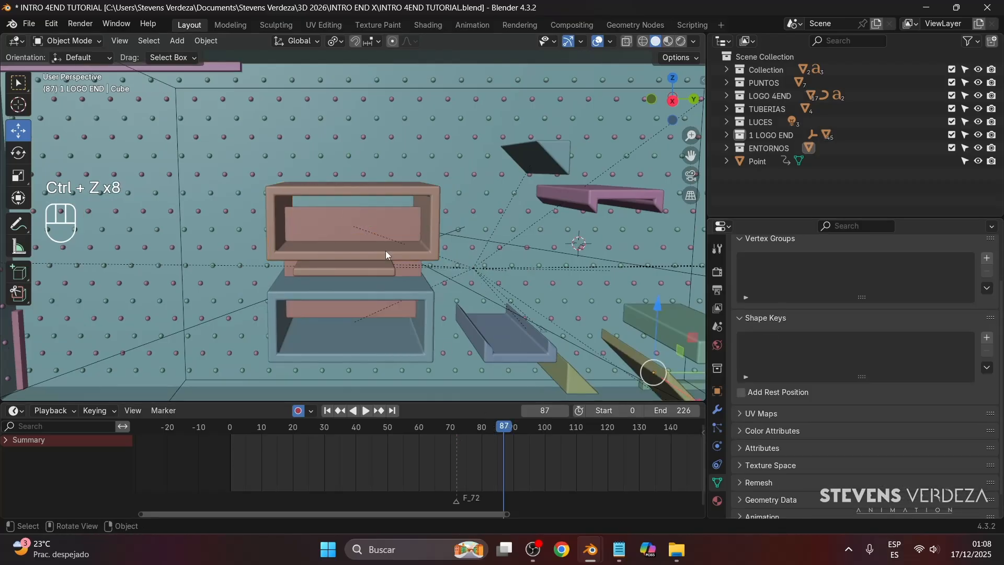
{"action": "key", "text": "ctrl+z"}
Move to frame 64, delete the rectangular frame's shape key keyframes, and set the Key 1 value to 0
{"action": "left_click_drag", "start_coordinate": [503, 426], "coordinate": [431, 423]}
{"action": "key", "text": "a"}
{"action": "key", "text": "x"}
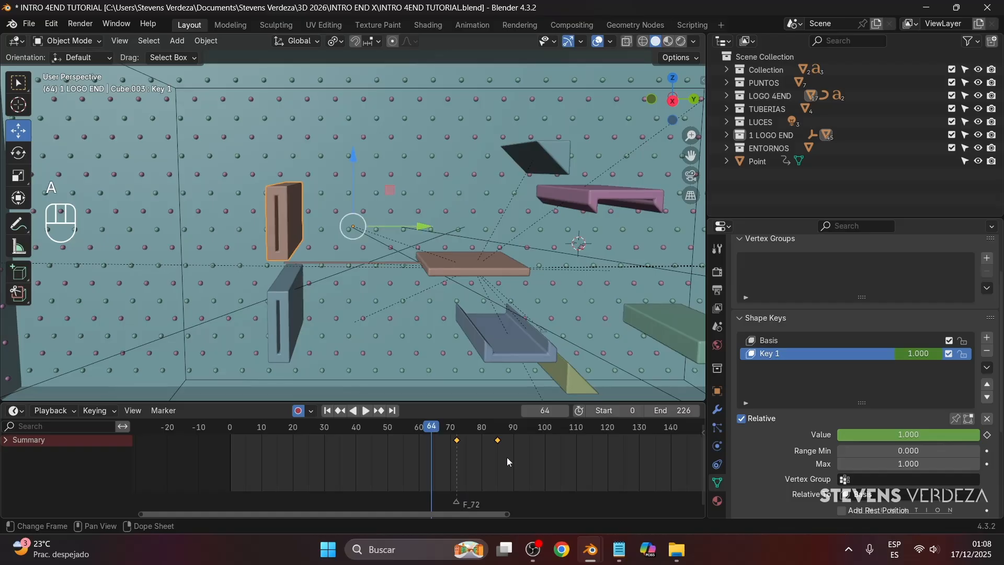
{"action": "left_click", "coordinate": [507, 457]}
{"action": "left_click_drag", "start_coordinate": [874, 434], "coordinate": [732, 434]}
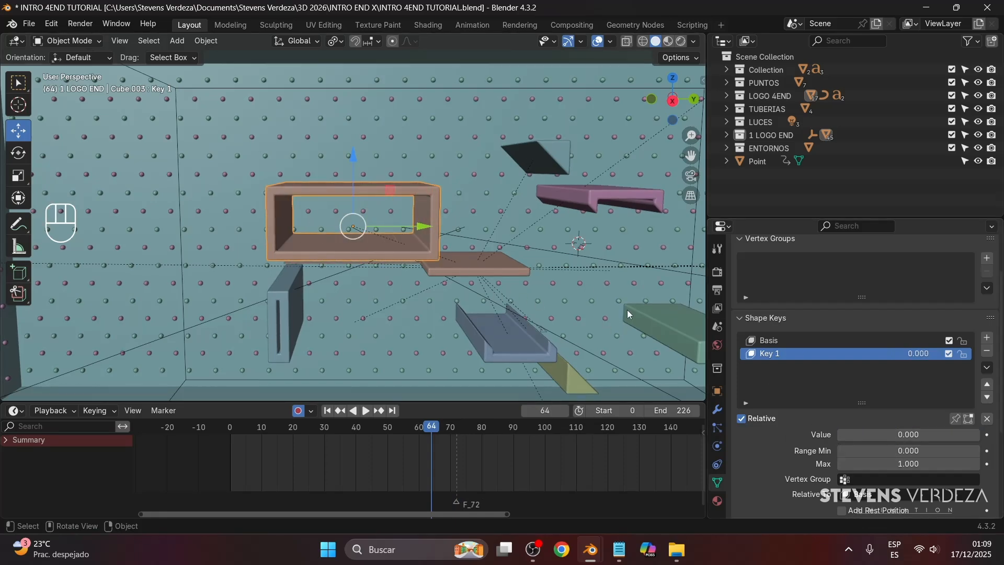
Compare Basis with Key 1 on the rectangular frame by varying the Key 1 value and returning it to 0
{"action": "left_click", "coordinate": [768, 341]}
{"action": "left_click", "coordinate": [771, 354]}
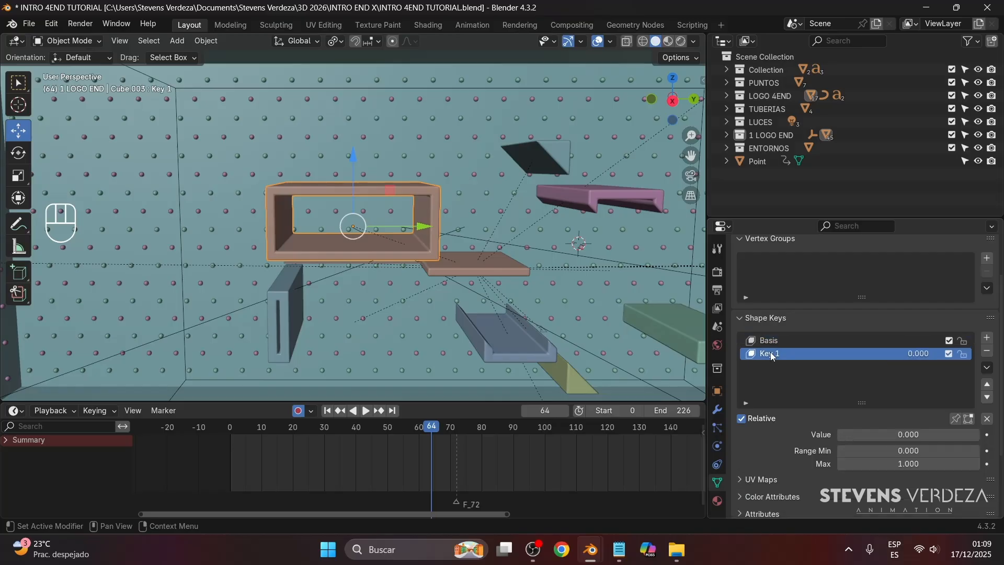
{"action": "left_click_drag", "start_coordinate": [886, 434], "coordinate": [838, 434]}
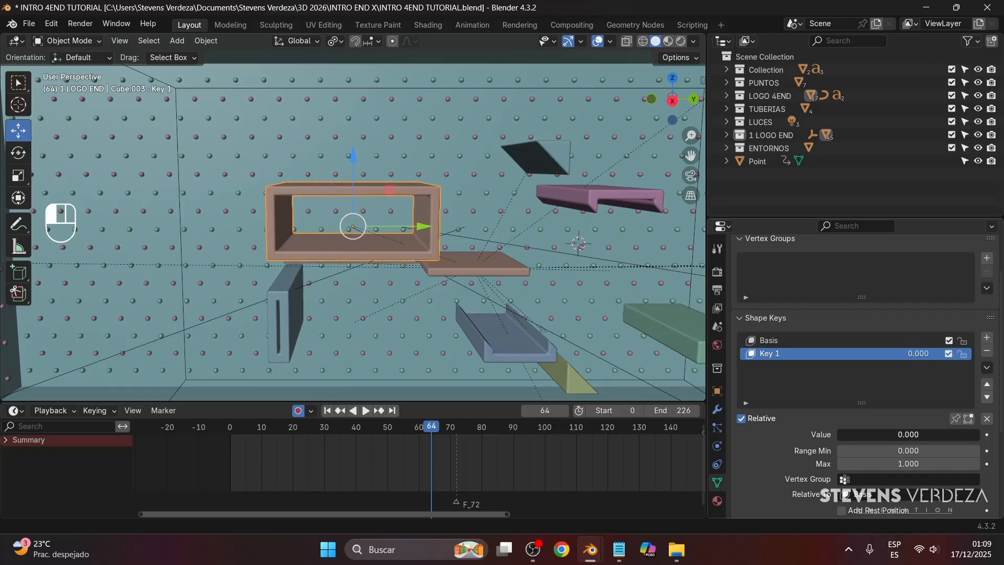
{"action": "scroll", "coordinate": [381, 254], "scroll_direction": "down", "scroll_amount": 3}
{"action": "middle_click_drag", "start_coordinate": [381, 254], "coordinate": [321, 273], "text": "shift"}
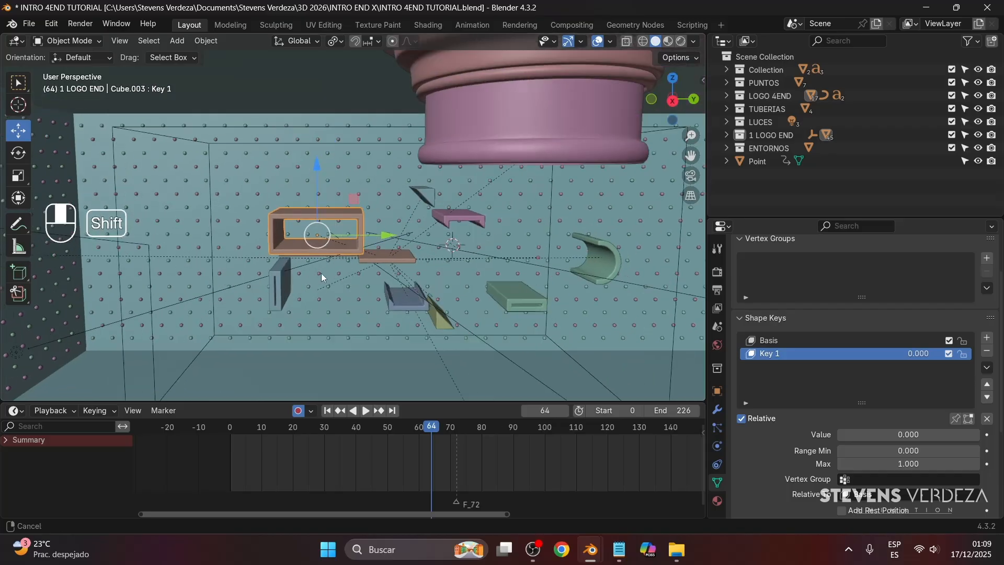
{"action": "scroll", "coordinate": [330, 284], "scroll_direction": "up", "scroll_amount": 2}
{"action": "left_click_drag", "start_coordinate": [912, 437], "coordinate": [786, 418]}
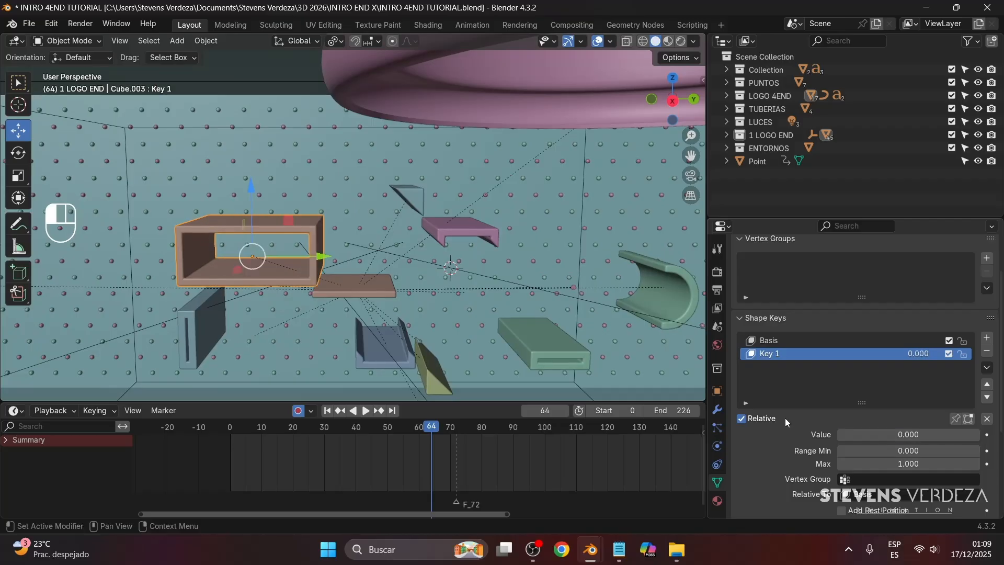
Select the purple bracket-shaped logo piece and preview its shape key animation up to frame 99
{"action": "left_click", "coordinate": [470, 239]}
{"action": "left_click_drag", "start_coordinate": [471, 432], "coordinate": [587, 432]}
{"action": "key", "text": "Escape"}
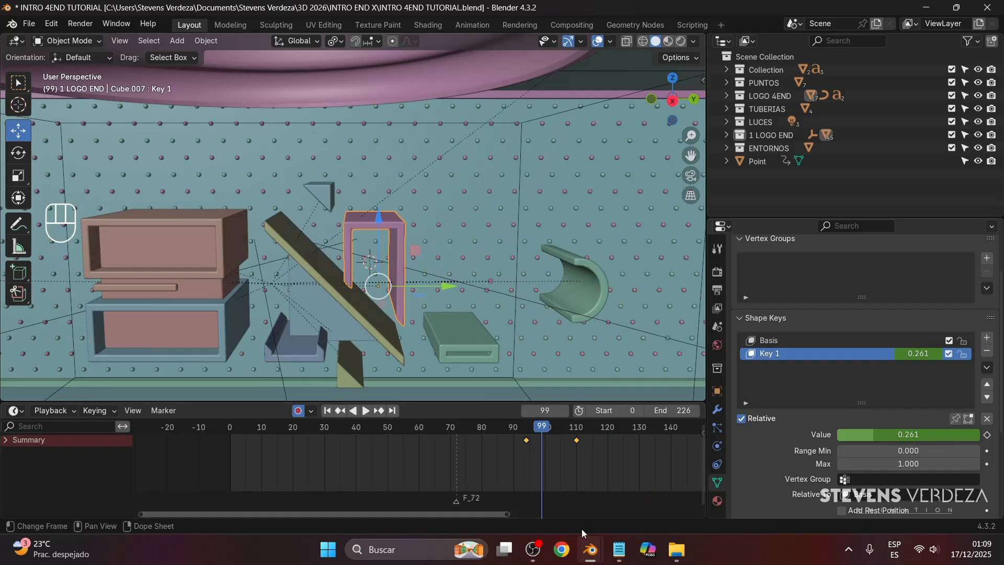
Switch to the 1 ACORDEON - 2 FINAL scene and exit local view to show the whole accordion character
{"action": "mouse_move", "coordinate": [588, 559]}
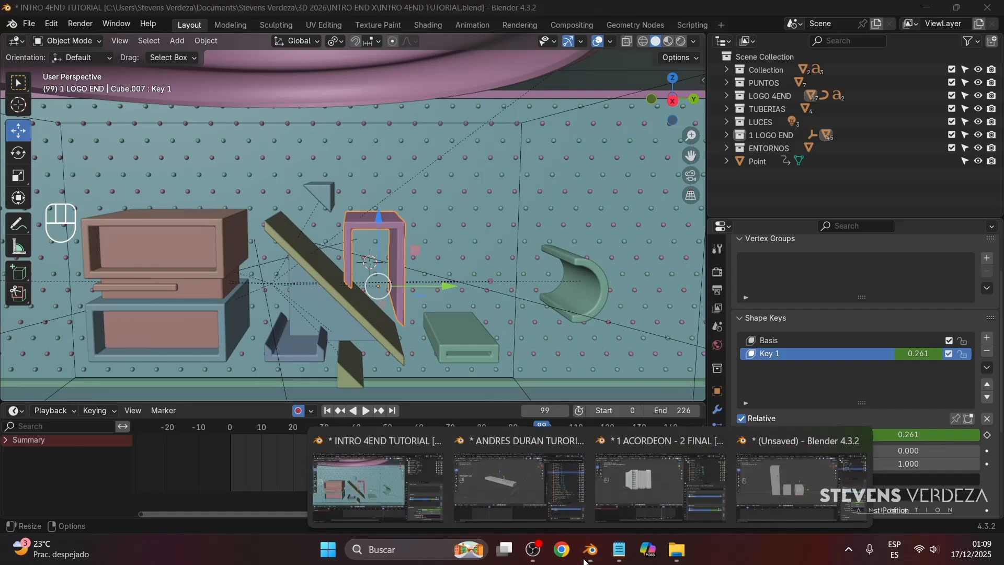
{"action": "left_click", "coordinate": [622, 516]}
{"action": "left_click", "coordinate": [353, 238]}
{"action": "middle_click_drag", "start_coordinate": [353, 238], "coordinate": [360, 252]}
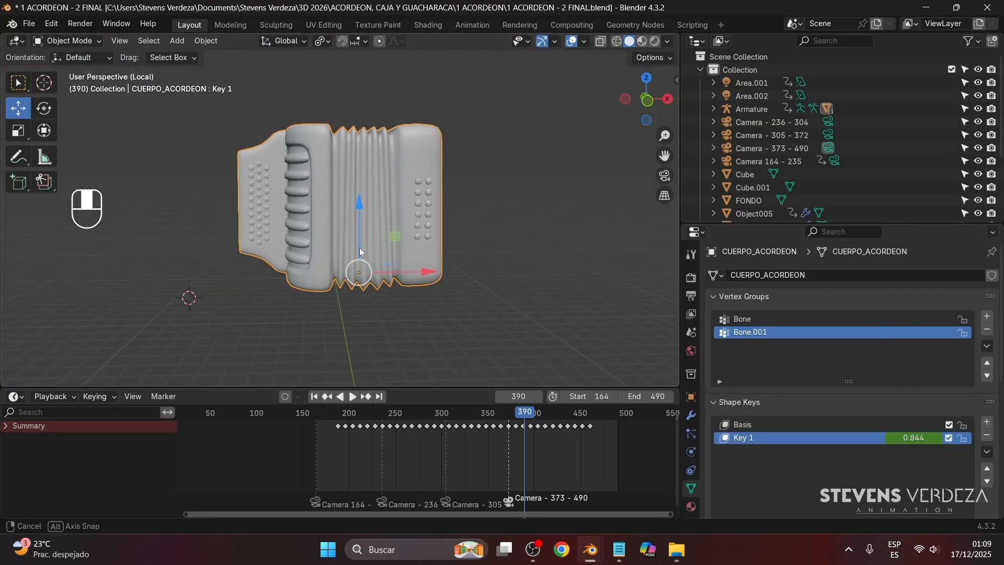
{"action": "key", "text": "KP_Divide"}
{"action": "scroll", "coordinate": [393, 235], "scroll_direction": "up", "scroll_amount": 3}
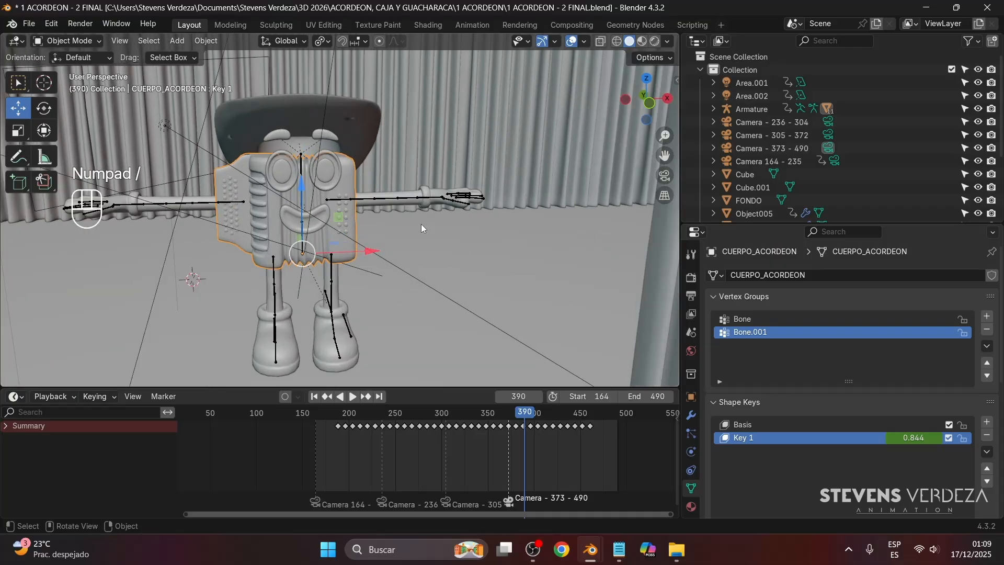
Select the accordion character's armature and set it to Pose Position
{"action": "left_click", "coordinate": [434, 196]}
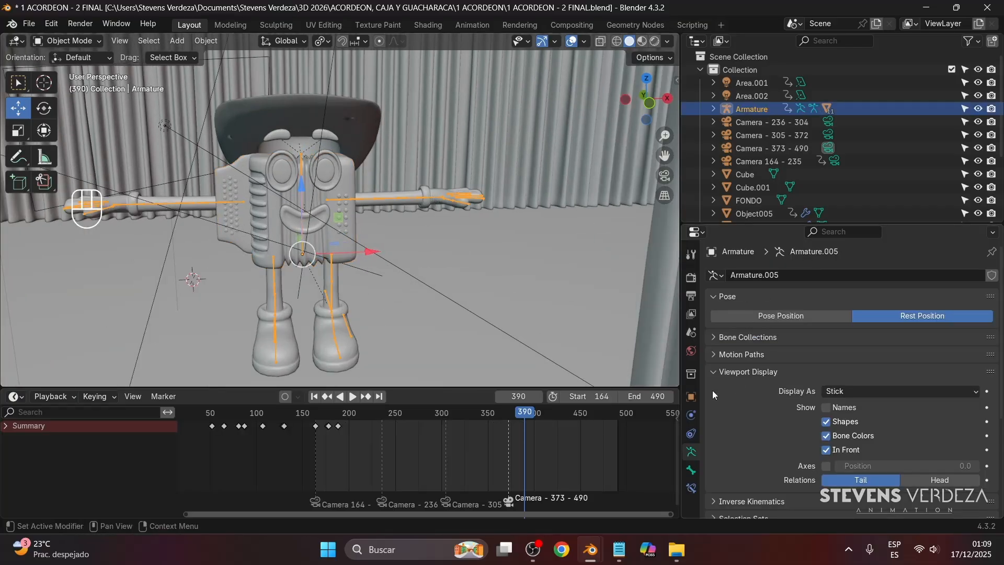
{"action": "left_click", "coordinate": [784, 316]}
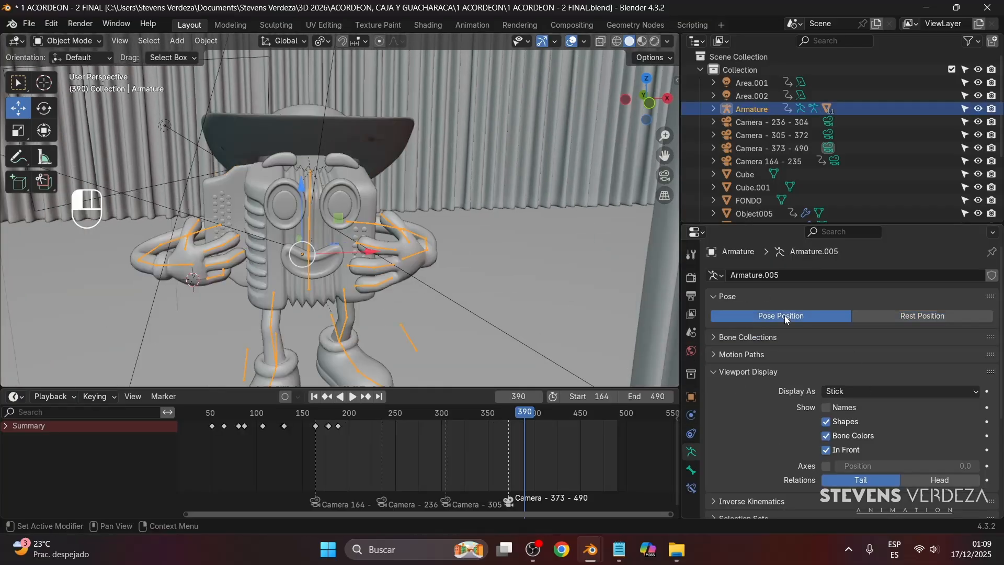
{"action": "middle_click_drag", "start_coordinate": [326, 366], "coordinate": [317, 332]}
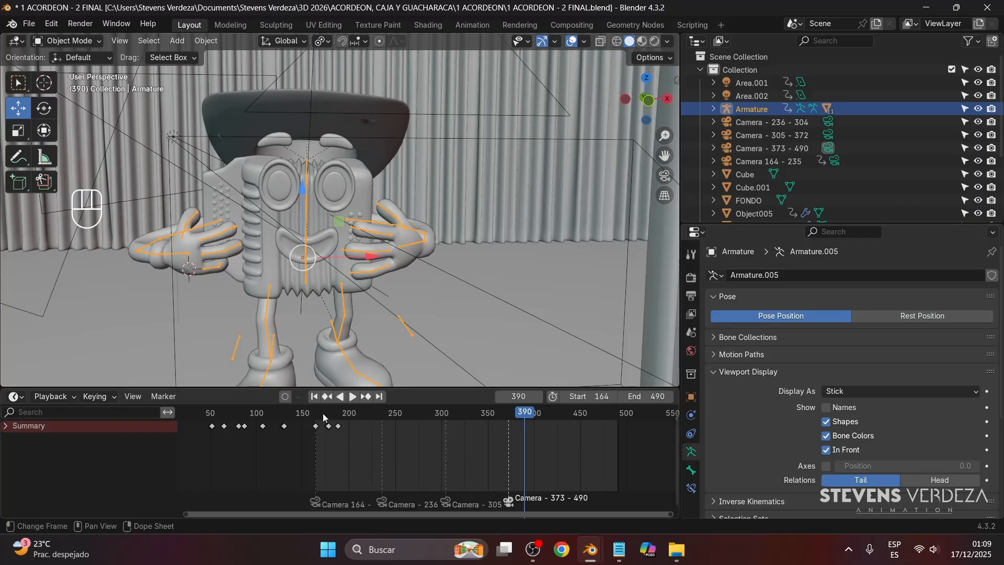
Scrub and play the accordion character's animation in Material Preview shading, stopping around frame 360
{"action": "left_click_drag", "start_coordinate": [324, 417], "coordinate": [411, 412]}
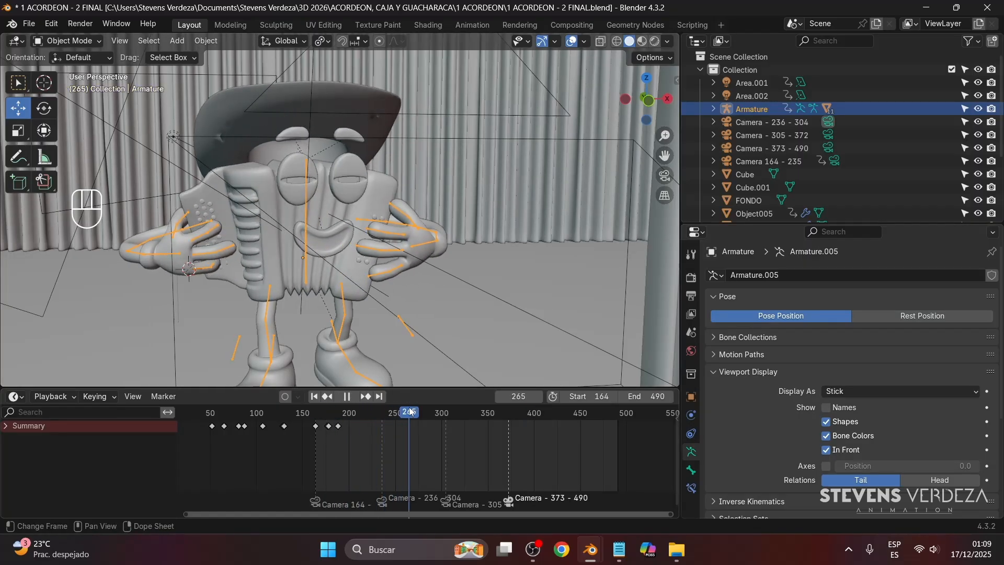
{"action": "middle_click_drag", "start_coordinate": [290, 290], "coordinate": [385, 278], "text": "shift"}
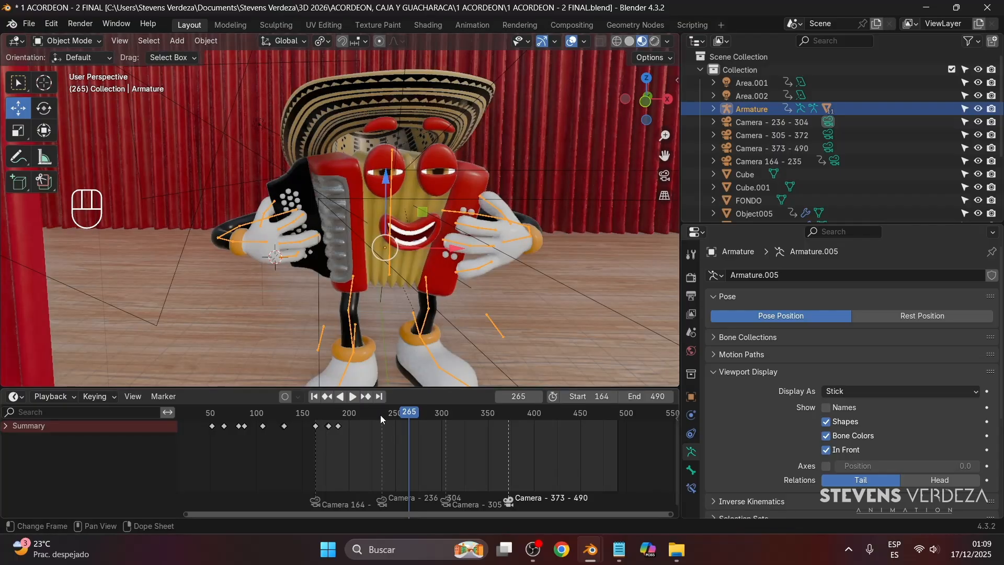
{"action": "left_click_drag", "start_coordinate": [381, 415], "coordinate": [354, 416]}
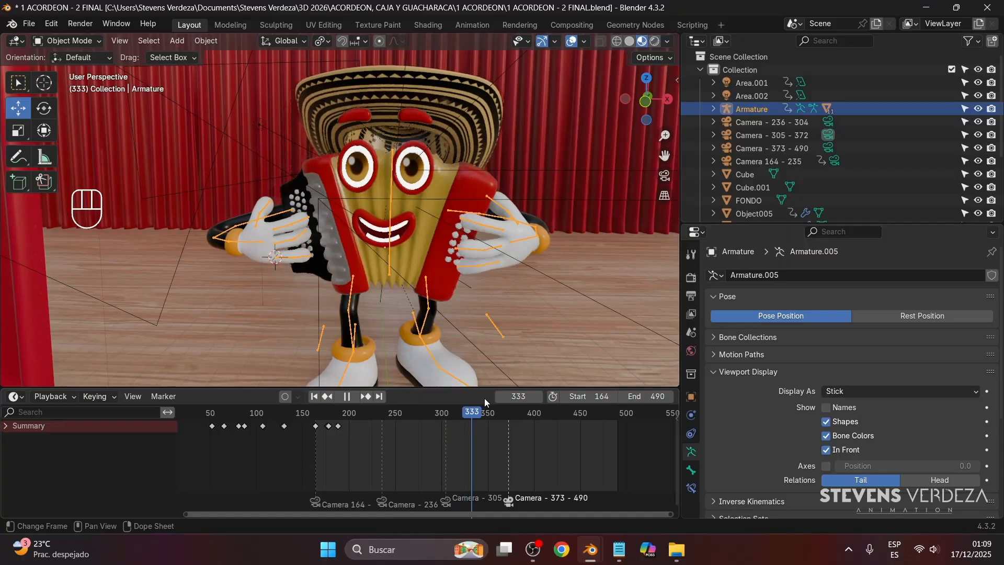
{"action": "key", "text": "Escape"}
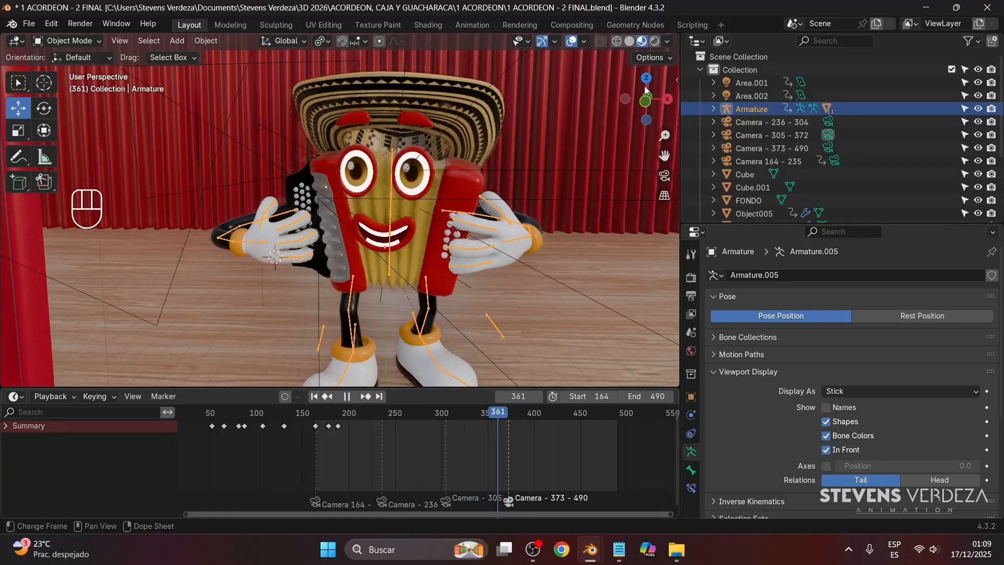
Return to Solid shading, select the character's mouth, and preview its shape key animation up to frame 369
{"action": "left_click", "coordinate": [630, 41]}
{"action": "scroll", "coordinate": [430, 252], "scroll_direction": "up", "scroll_amount": 4}
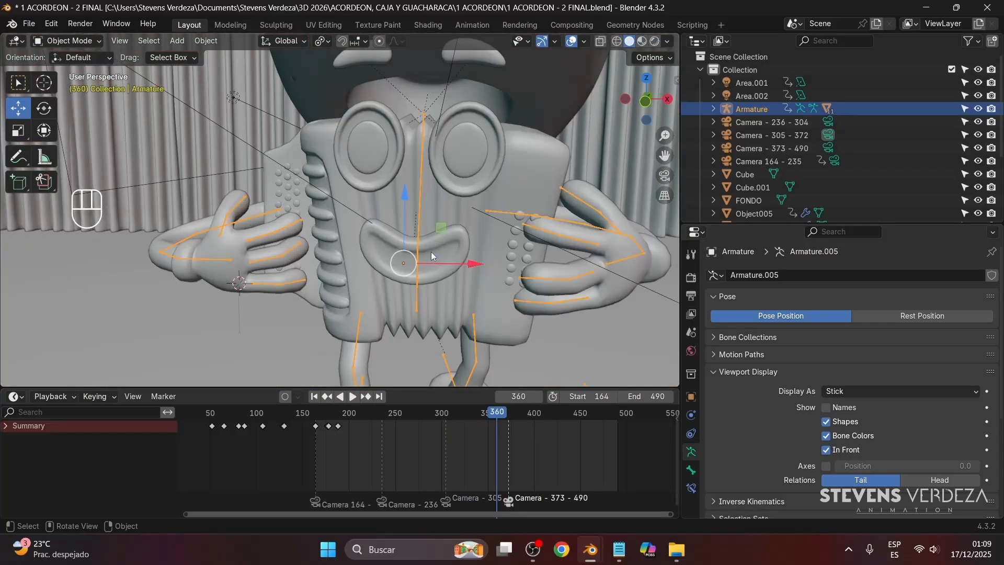
{"action": "left_click", "coordinate": [455, 276]}
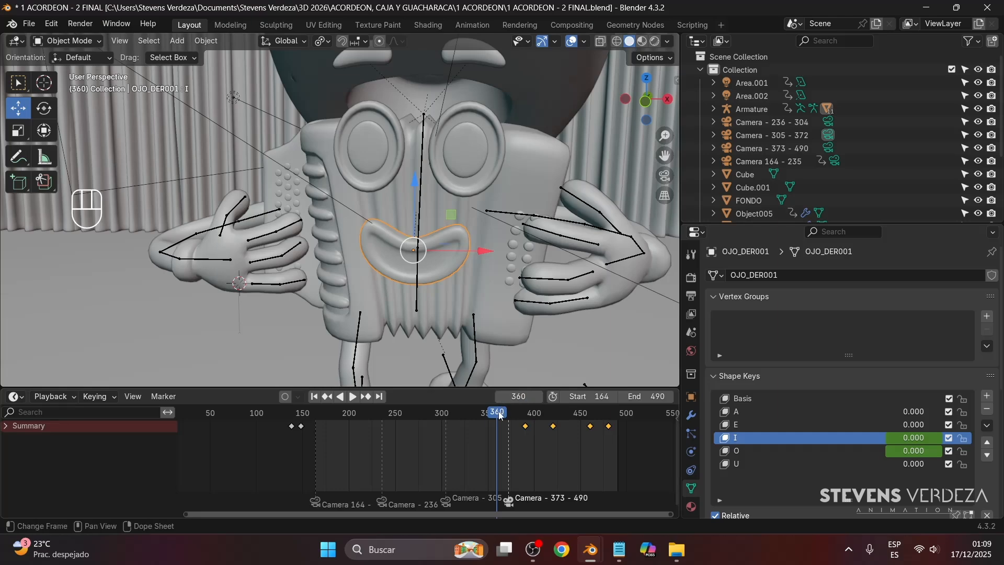
{"action": "key", "text": "space"}
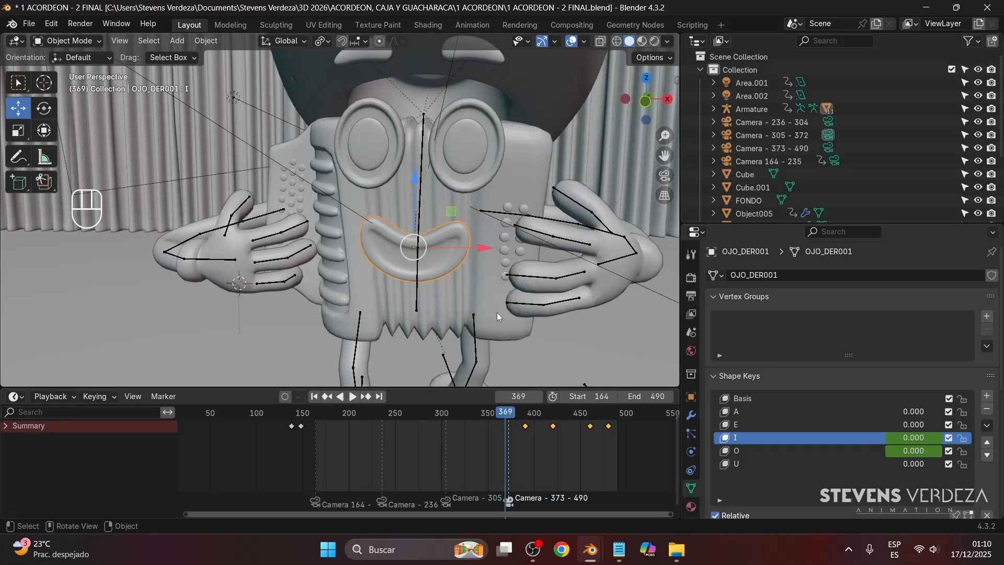
Select the accordion body and play its shape key animation with the whole character in view
{"action": "left_click", "coordinate": [497, 312]}
{"action": "scroll", "coordinate": [492, 322], "scroll_direction": "down", "scroll_amount": 4}
{"action": "key", "text": "Escape"}
{"action": "left_click", "coordinate": [337, 417]}
{"action": "key", "text": "space"}
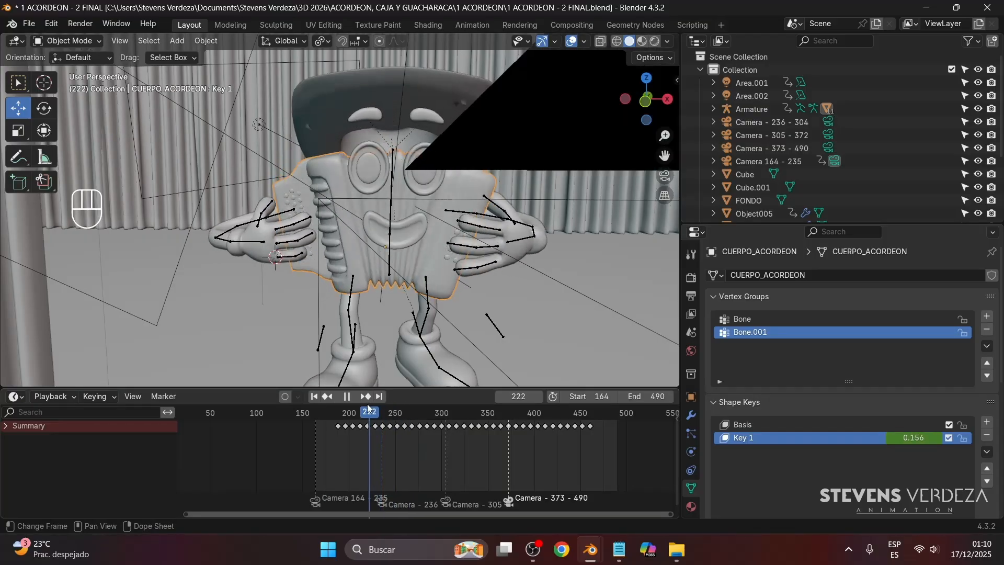
{"action": "key", "text": "space"}
Replay the accordion body's animation up close from about frame 195 and scrub the timeline to frame 329
{"action": "scroll", "coordinate": [439, 317], "scroll_direction": "up", "scroll_amount": 5}
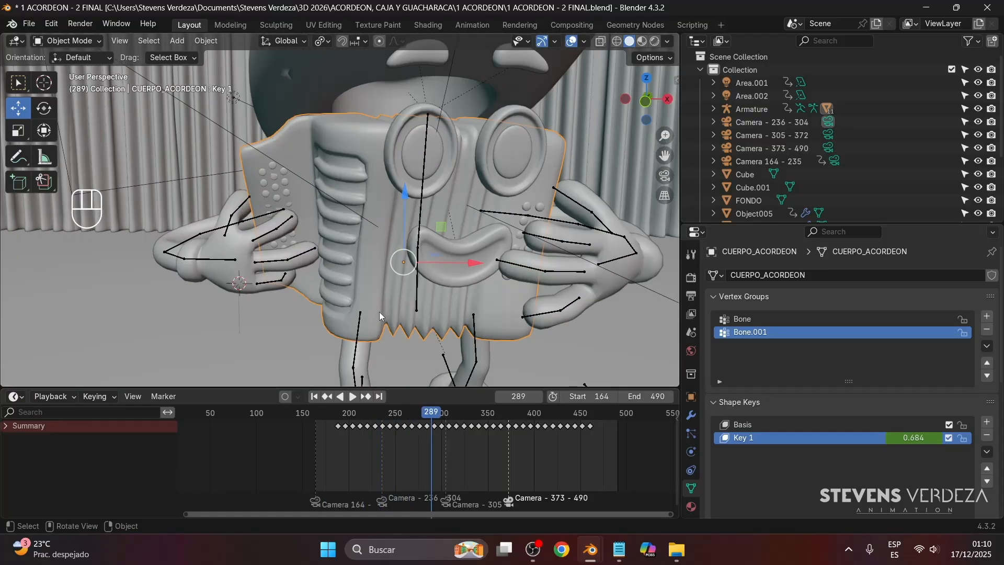
{"action": "middle_click_drag", "start_coordinate": [486, 307], "coordinate": [418, 305], "text": "shift"}
{"action": "left_click", "coordinate": [348, 415]}
{"action": "key", "text": "space"}
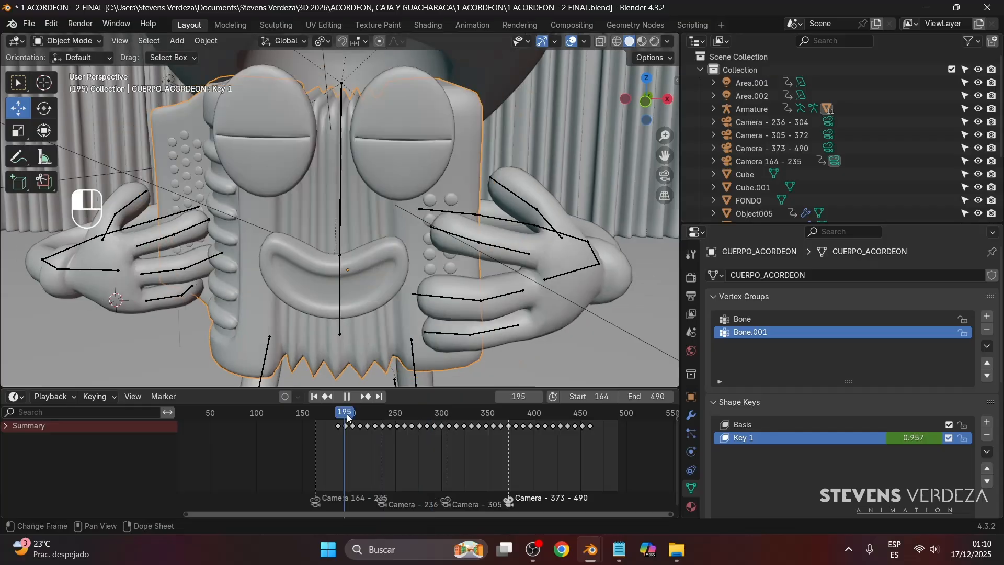
{"action": "key", "text": "space"}
{"action": "scroll", "coordinate": [318, 293], "scroll_direction": "down", "scroll_amount": 6}
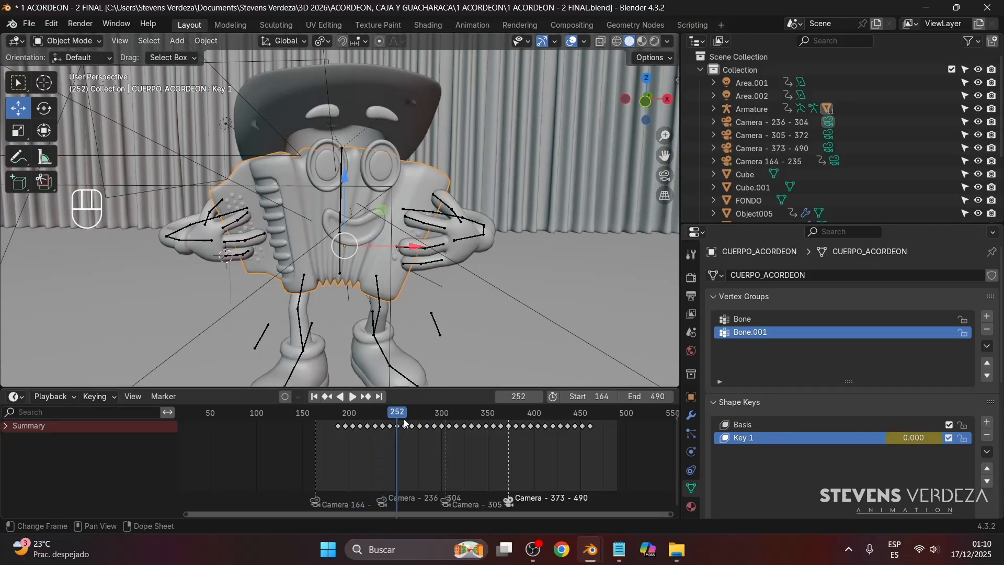
{"action": "left_click_drag", "start_coordinate": [396, 413], "coordinate": [469, 413]}
Set the character's armature to Rest Position and isolate the accordion body in local view
{"action": "key", "text": "KP_Divide"}
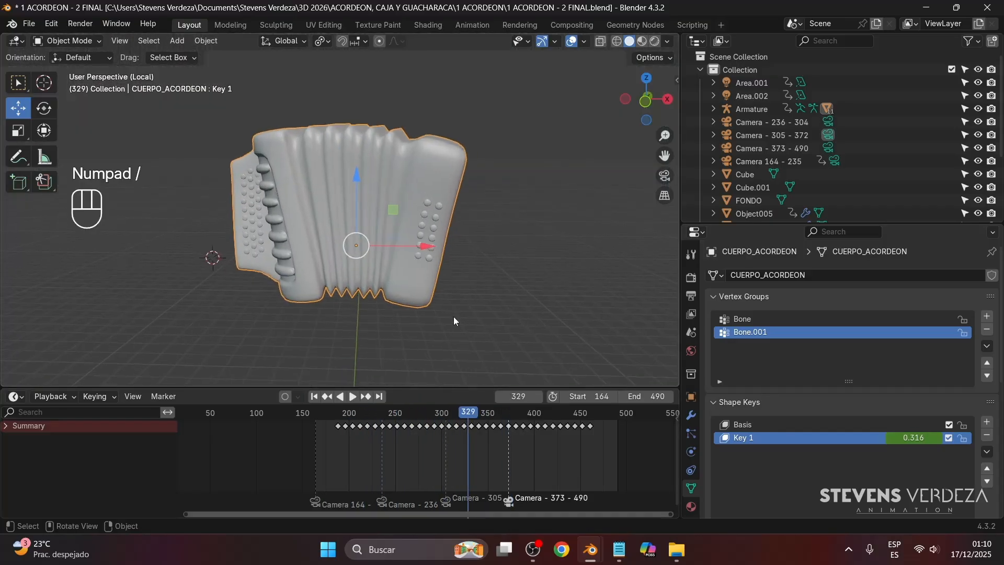
{"action": "key", "text": "KP_Divide"}
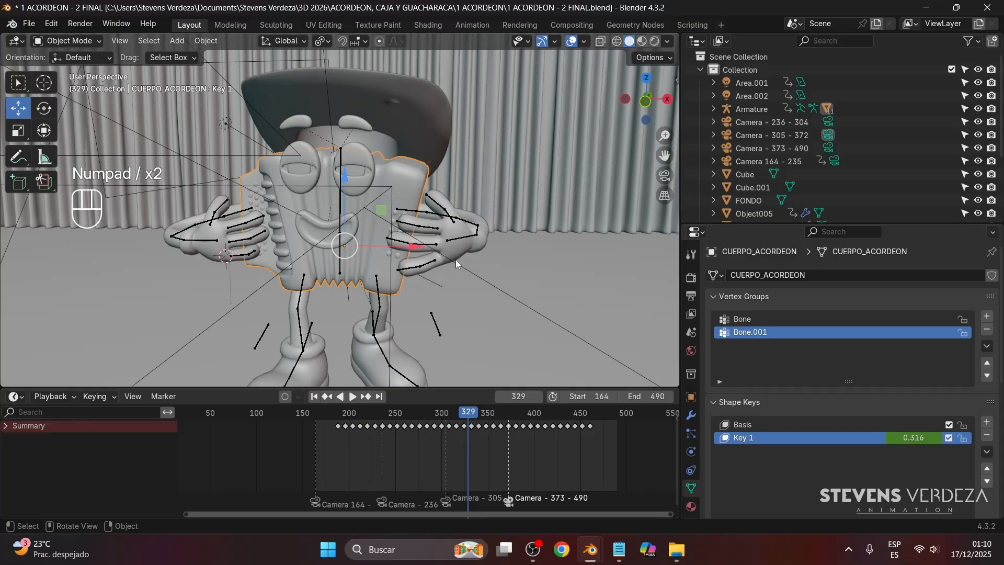
{"action": "left_click", "coordinate": [468, 241]}
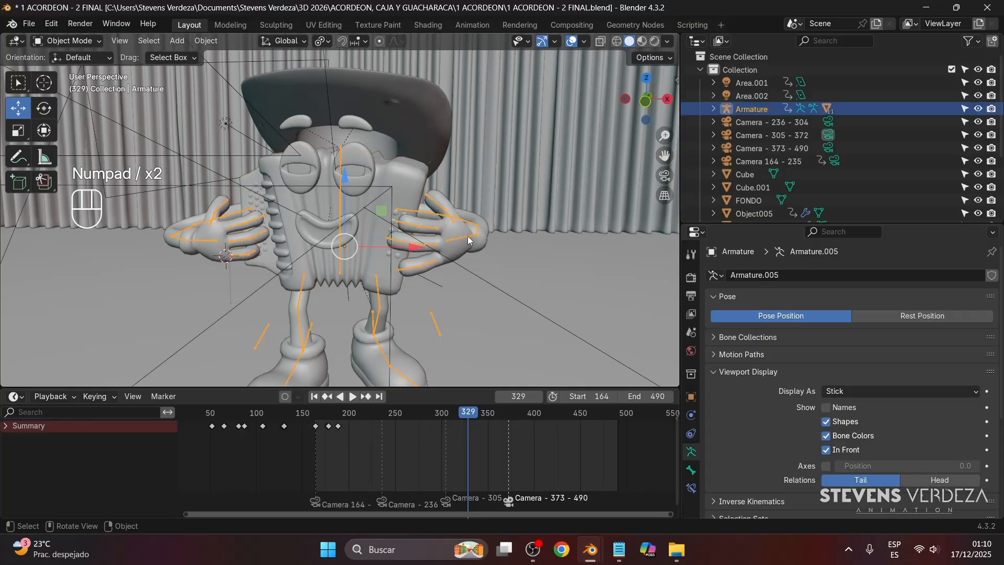
{"action": "left_click", "coordinate": [893, 317]}
{"action": "left_click", "coordinate": [404, 172]}
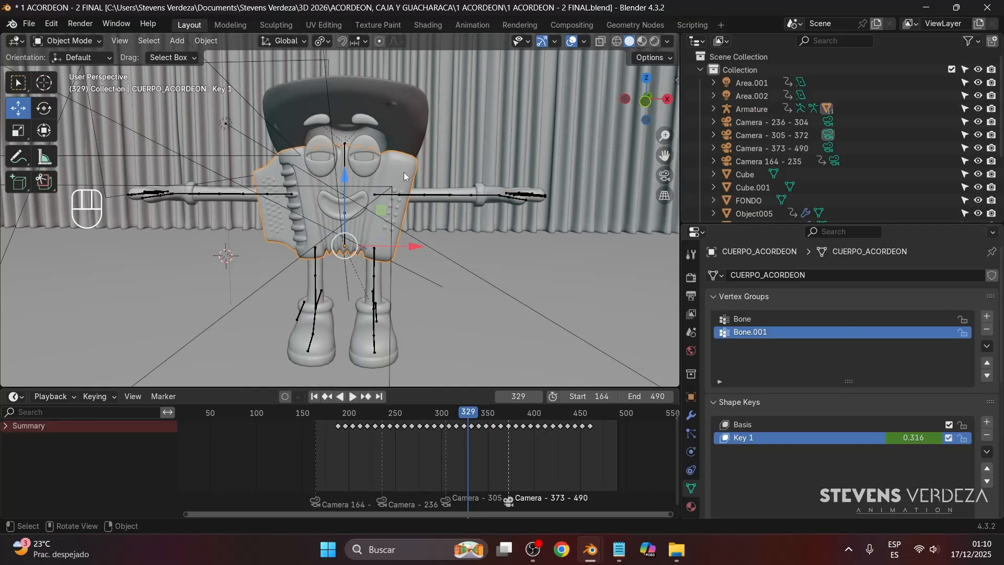
{"action": "key", "text": "KP_Divide"}
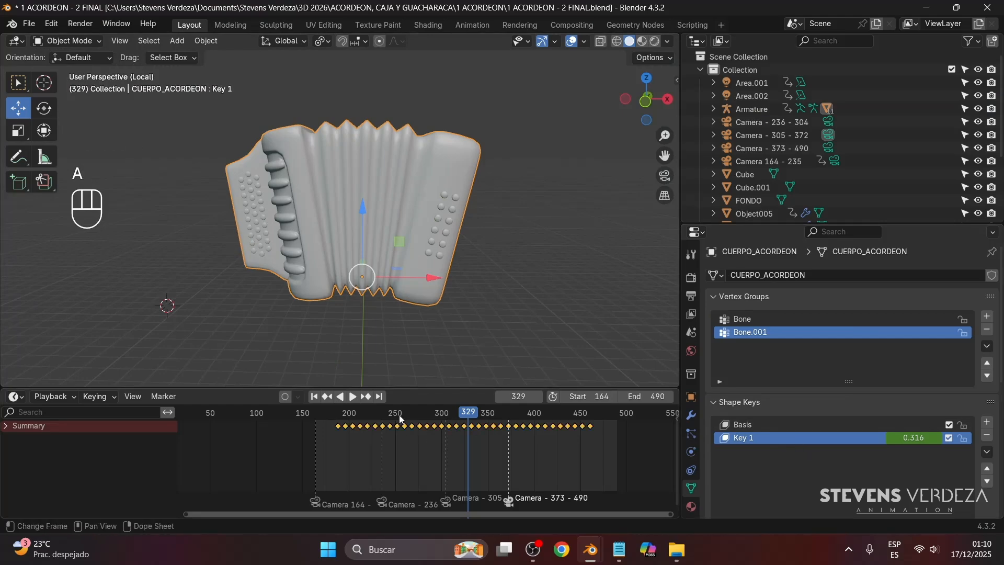
Go to frame 183 and delete all of the accordion body's shape key keyframes
{"action": "left_click_drag", "start_coordinate": [343, 416], "coordinate": [334, 419]}
{"action": "key", "text": "x"}
{"action": "left_click", "coordinate": [343, 445]}
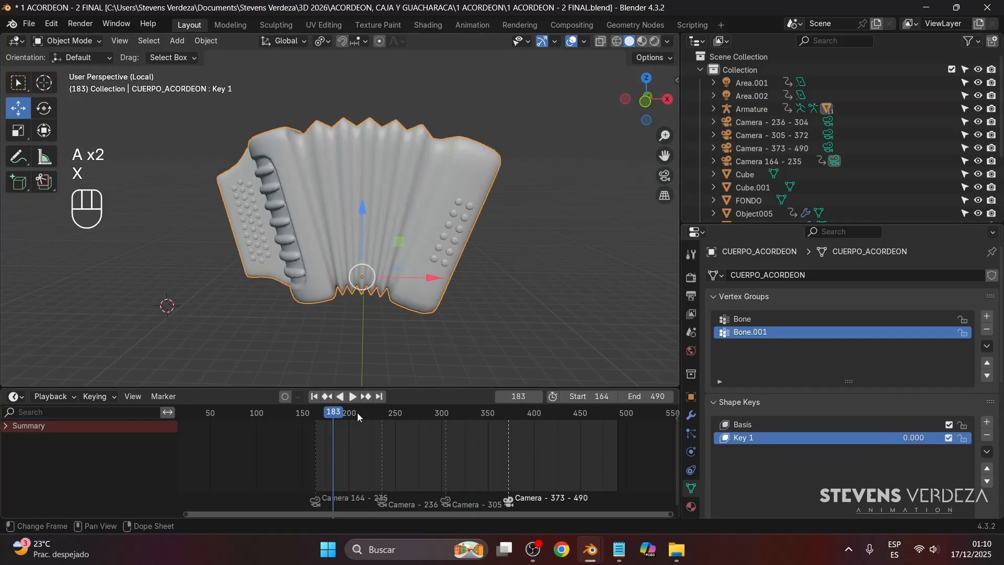
View the accordion body from the front and raise the Key 1 shape key's value to 1
{"action": "left_click", "coordinate": [646, 99]}
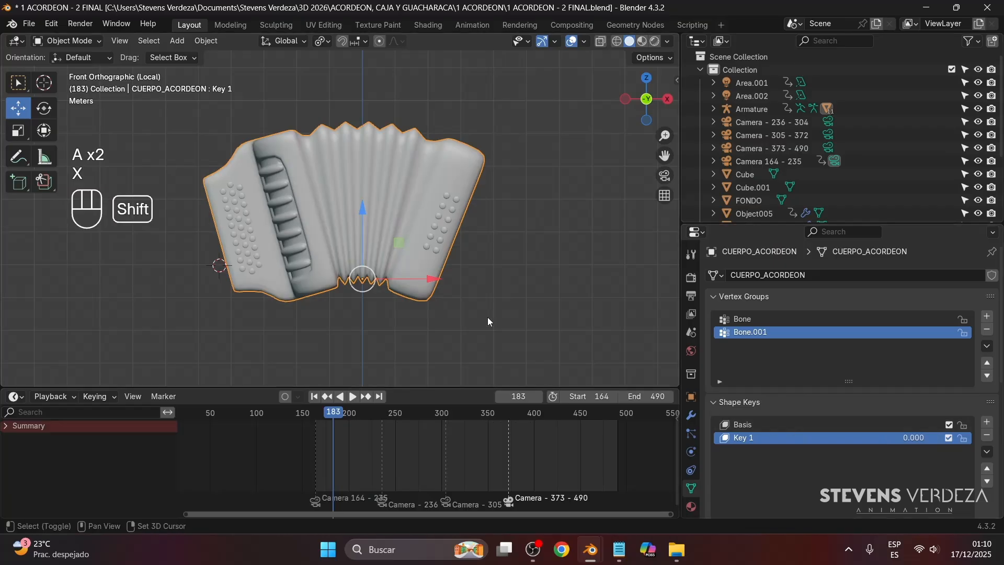
{"action": "scroll", "coordinate": [487, 317], "scroll_direction": "down", "scroll_amount": 3}
{"action": "scroll", "coordinate": [814, 451], "scroll_direction": "down", "scroll_amount": 5}
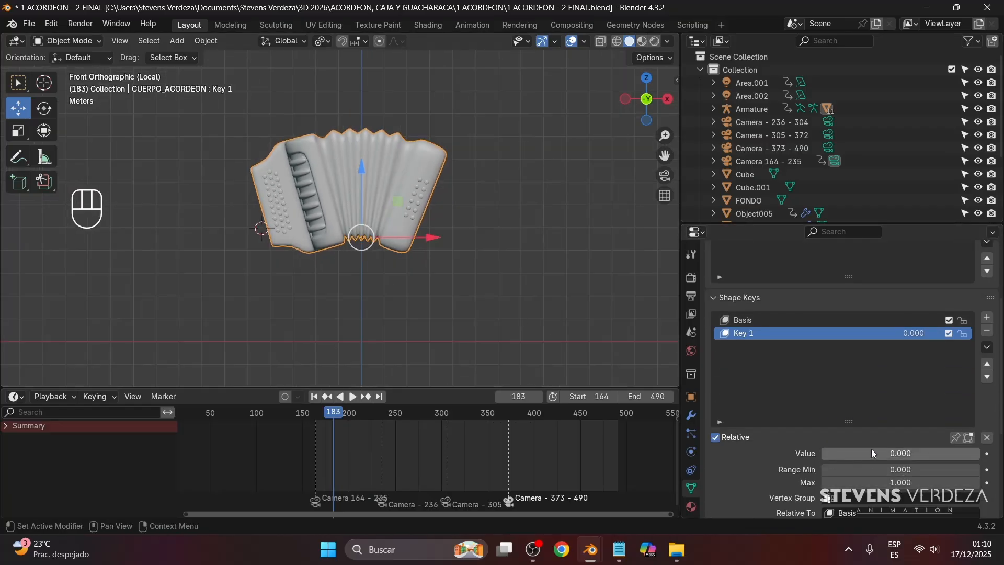
{"action": "left_click_drag", "start_coordinate": [872, 453], "coordinate": [815, 453]}
{"action": "scroll", "coordinate": [406, 258], "scroll_direction": "up", "scroll_amount": 3}
{"action": "middle_click_drag", "start_coordinate": [601, 327], "coordinate": [613, 357], "text": "shift"}
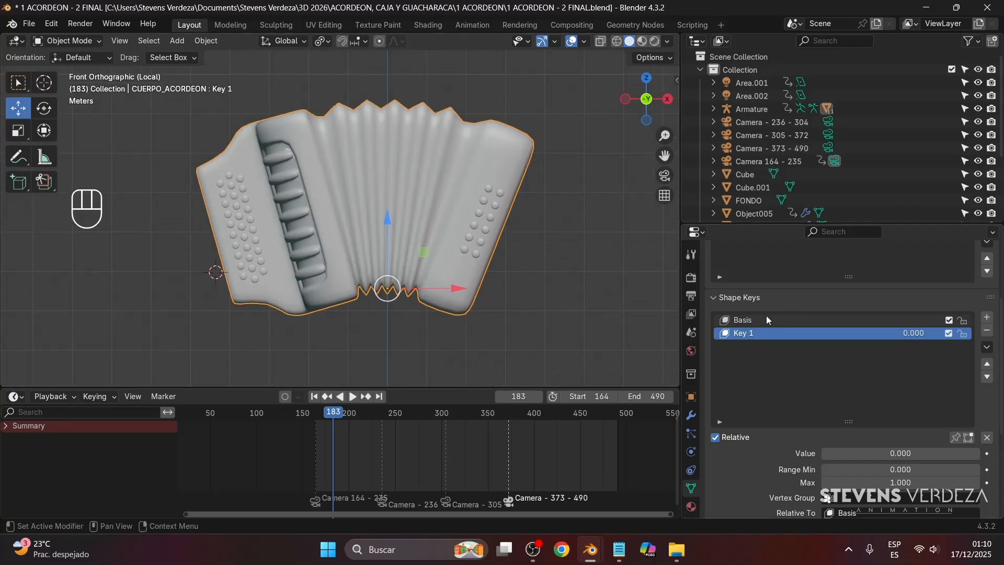
{"action": "left_click", "coordinate": [767, 319]}
{"action": "left_click", "coordinate": [764, 337]}
{"action": "left_click_drag", "start_coordinate": [897, 454], "coordinate": [980, 453]}
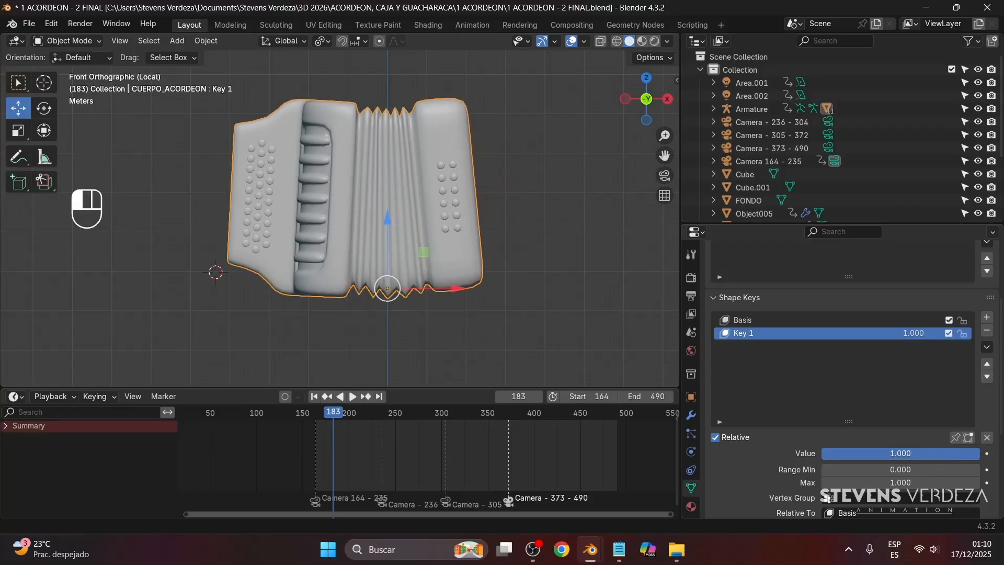
Compare the Basis and Key 1 shapes of the accordion mesh in Edit Mode
{"action": "key", "text": "Tab"}
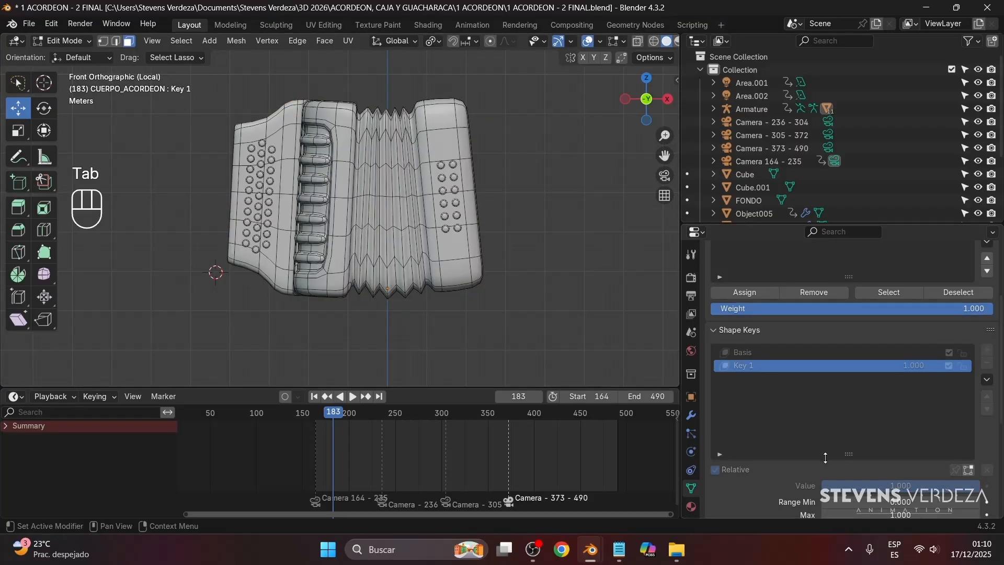
{"action": "scroll", "coordinate": [770, 459], "scroll_direction": "down", "scroll_amount": 2}
{"action": "left_click", "coordinate": [759, 301]}
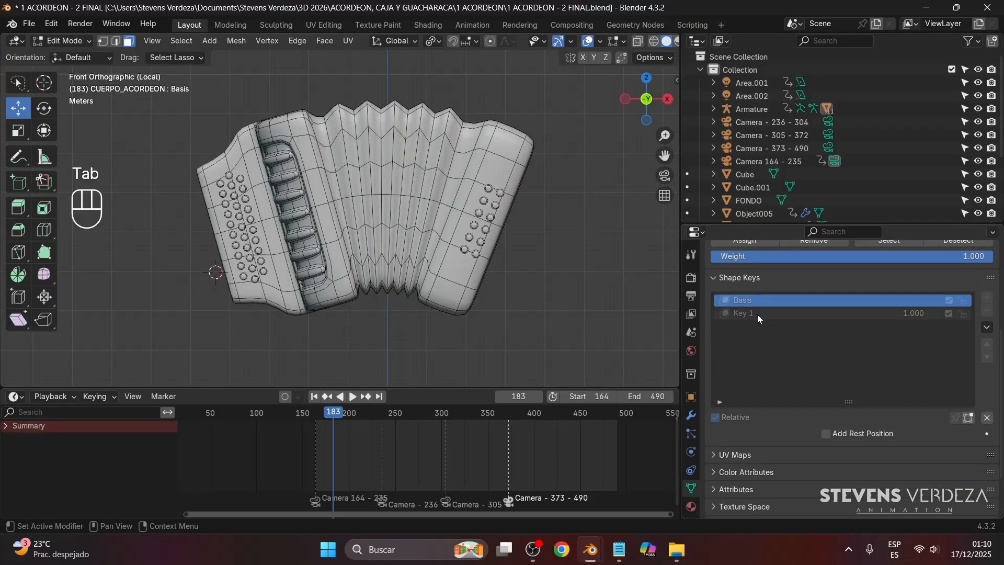
{"action": "left_click", "coordinate": [757, 315]}
{"action": "left_click", "coordinate": [759, 306]}
{"action": "left_click", "coordinate": [755, 314]}
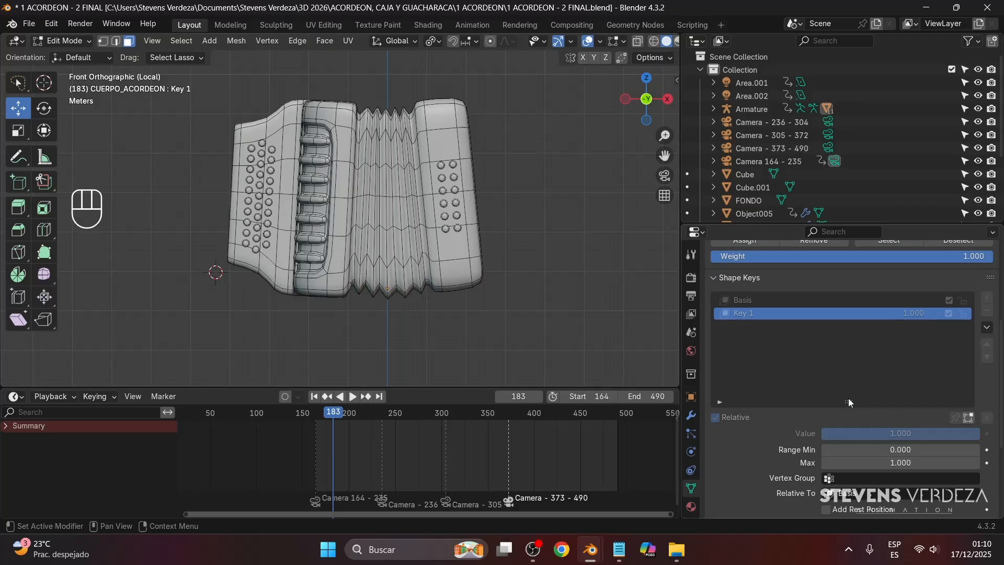
Set Key 1 to 0 in Object Mode and remove it so that only the Basis shape key is left
{"action": "key", "text": "Tab"}
{"action": "left_click_drag", "start_coordinate": [892, 403], "coordinate": [818, 402]}
{"action": "left_click", "coordinate": [988, 279]}
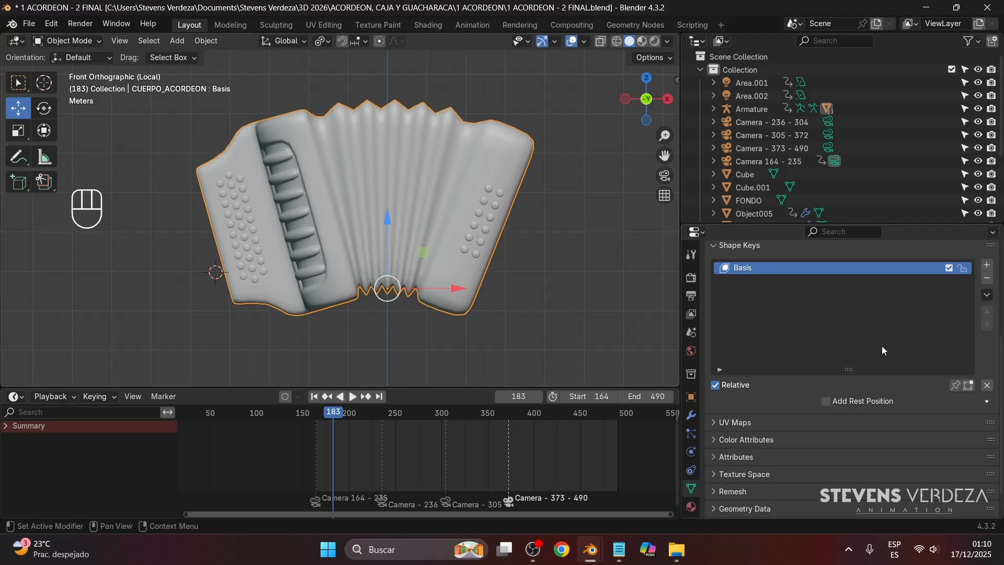
{"action": "scroll", "coordinate": [745, 366], "scroll_direction": "up", "scroll_amount": 4}
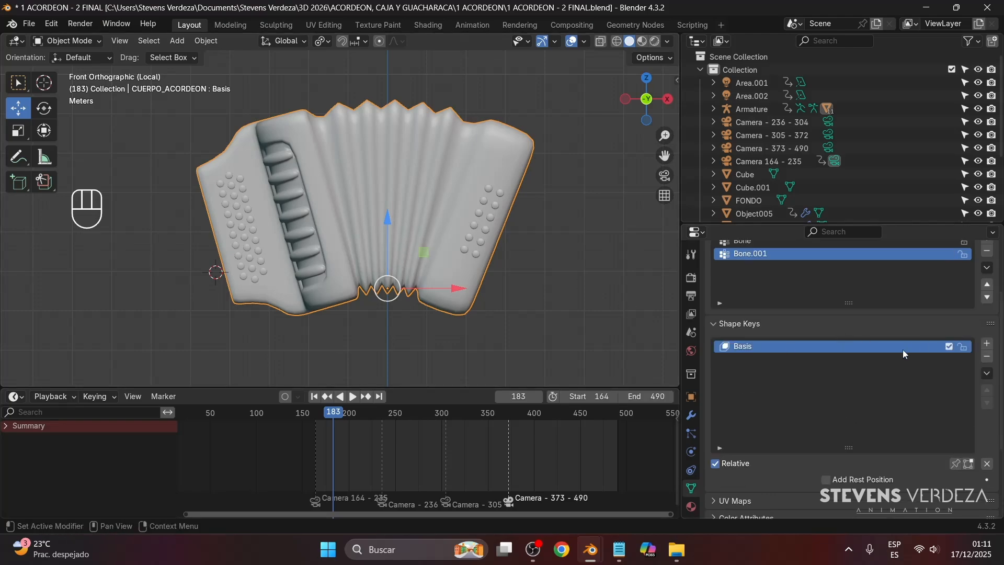
{"action": "key", "text": "Tab"}
{"action": "key", "text": "Tab"}
{"action": "key", "text": "Tab"}
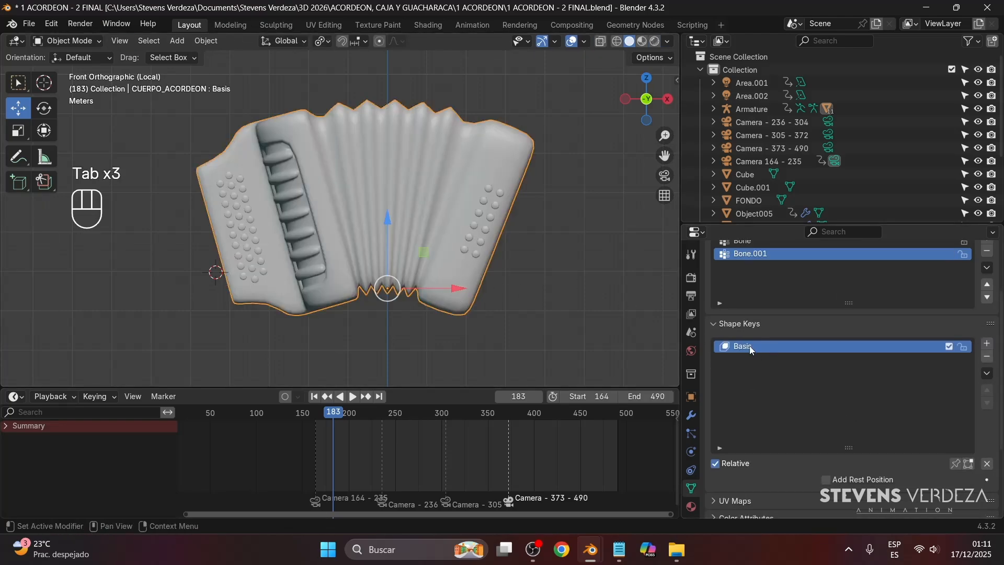
Compare the accordion body with and without the Subdivision modifier's viewport display
{"action": "left_click", "coordinate": [691, 414]}
{"action": "left_click", "coordinate": [934, 297]}
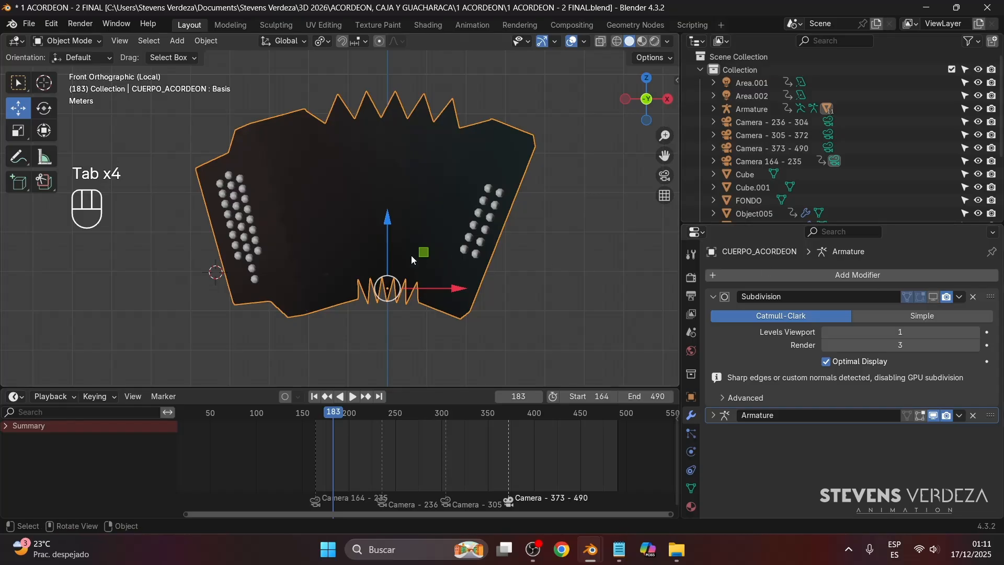
{"action": "middle_click_drag", "start_coordinate": [411, 255], "coordinate": [449, 199]}
{"action": "key", "text": "Tab"}
{"action": "key", "text": "Tab"}
{"action": "left_click", "coordinate": [934, 297]}
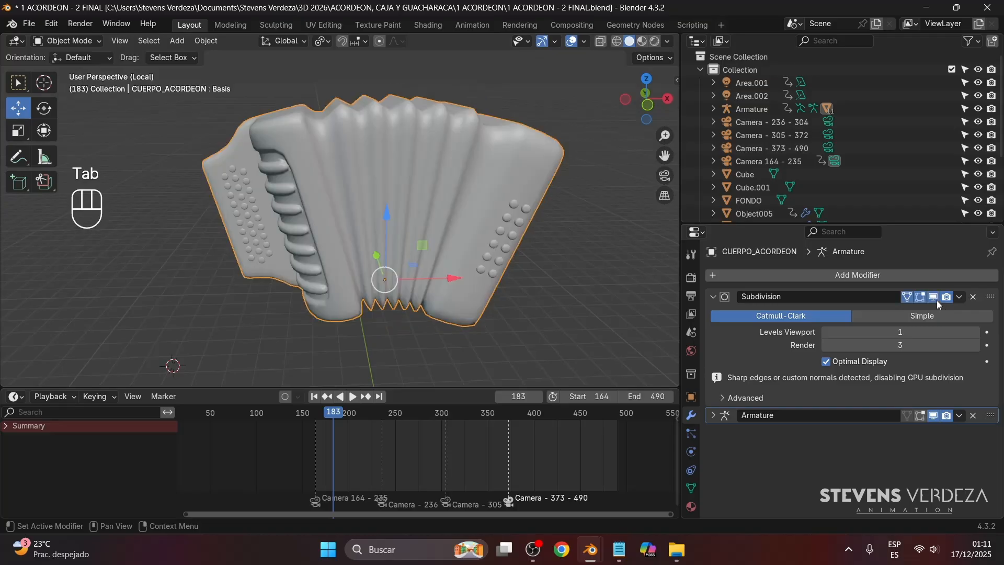
Examine the accordion's mesh in Edit Mode with Subdivision hidden and all faces selected, and restore the smoothed display
{"action": "left_click", "coordinate": [937, 300]}
{"action": "key", "text": "Tab"}
{"action": "middle_click_drag", "start_coordinate": [610, 257], "coordinate": [511, 240]}
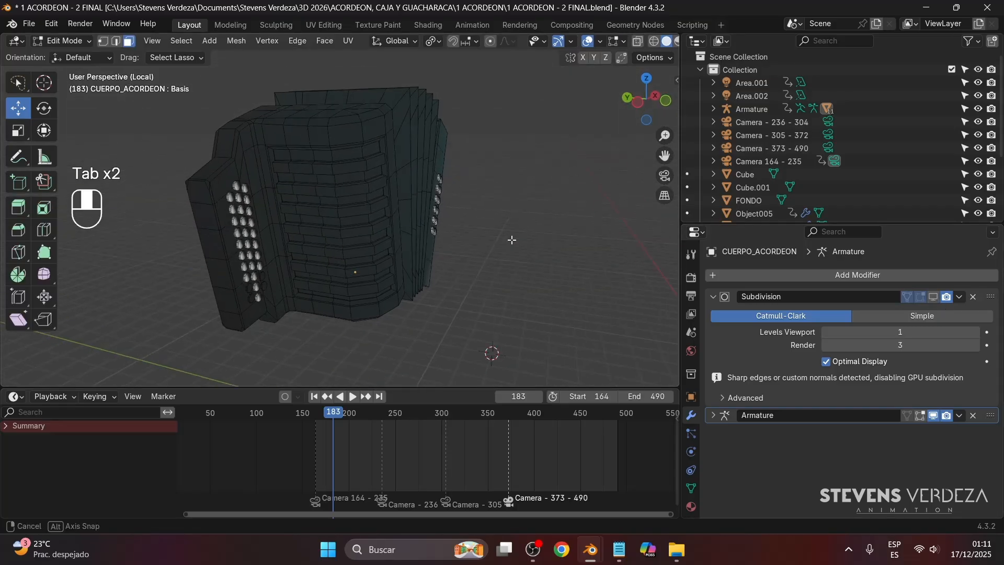
{"action": "key", "text": "a"}
{"action": "middle_click_drag", "start_coordinate": [422, 223], "coordinate": [355, 246]}
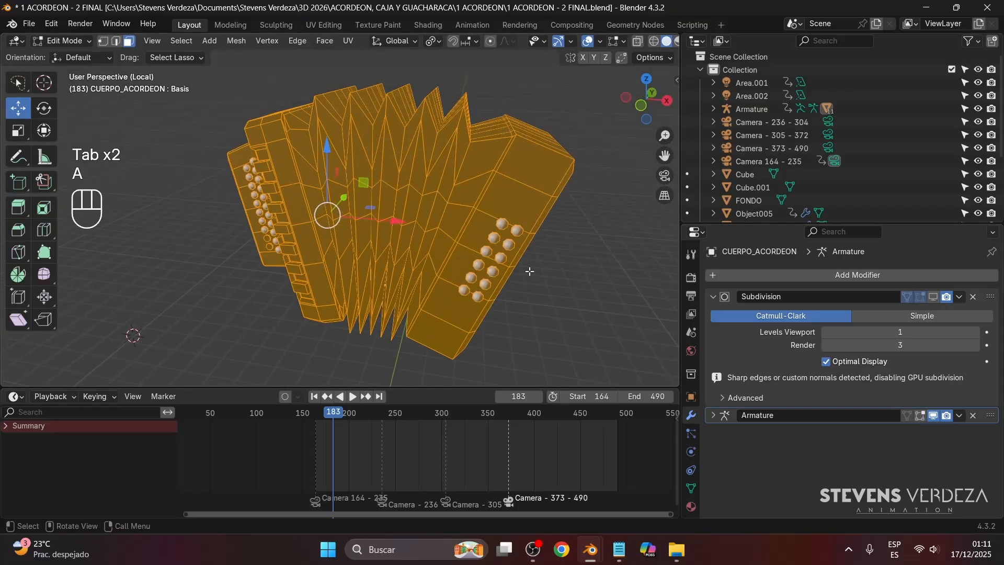
{"action": "left_click", "coordinate": [936, 300]}
{"action": "left_click", "coordinate": [588, 272]}
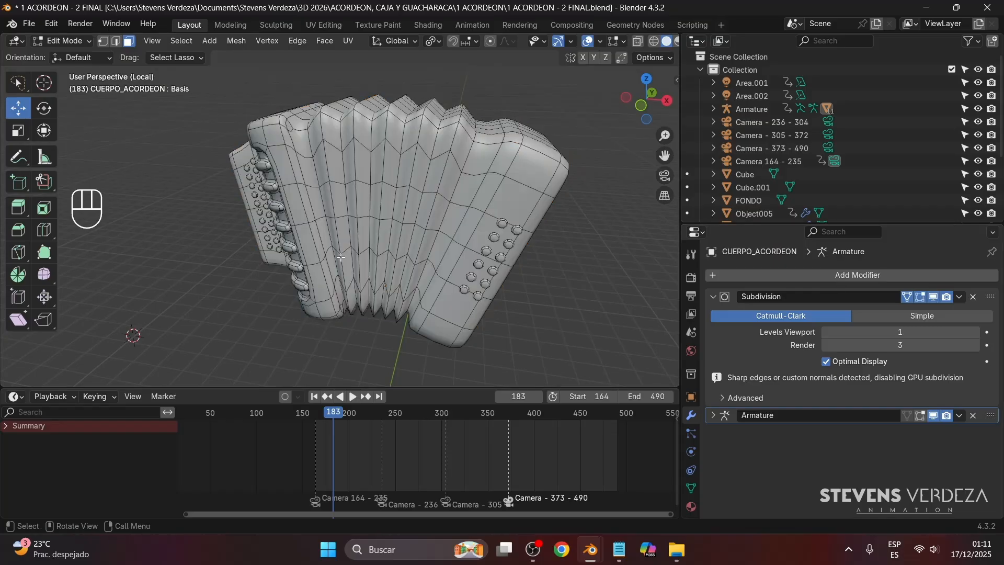
Turn off the Subdivision modifier's viewport display and return to the front orthographic view
{"action": "middle_click_drag", "start_coordinate": [575, 269], "coordinate": [413, 262]}
{"action": "left_click", "coordinate": [934, 297]}
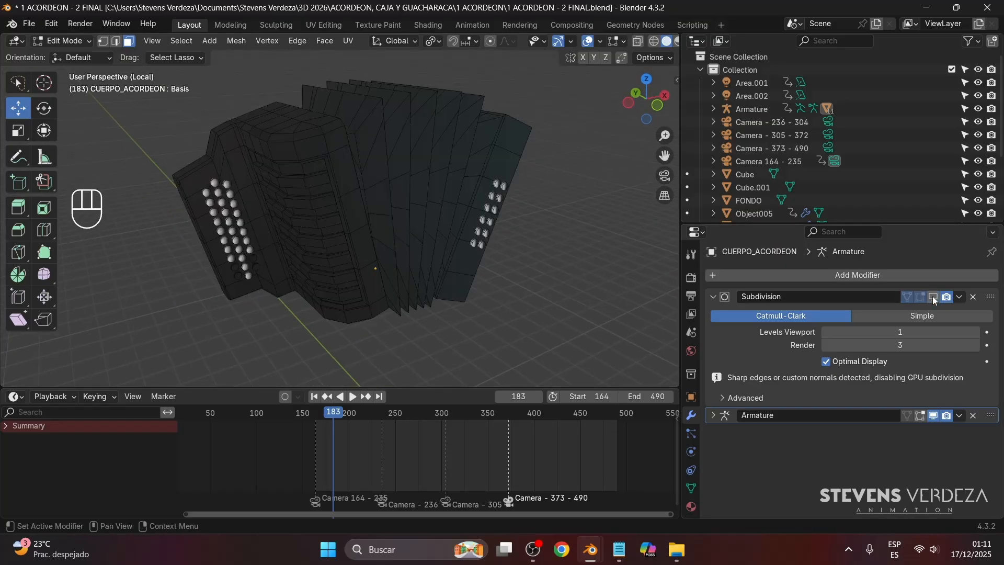
{"action": "middle_click_drag", "start_coordinate": [538, 298], "coordinate": [538, 247]}
{"action": "left_click", "coordinate": [649, 107]}
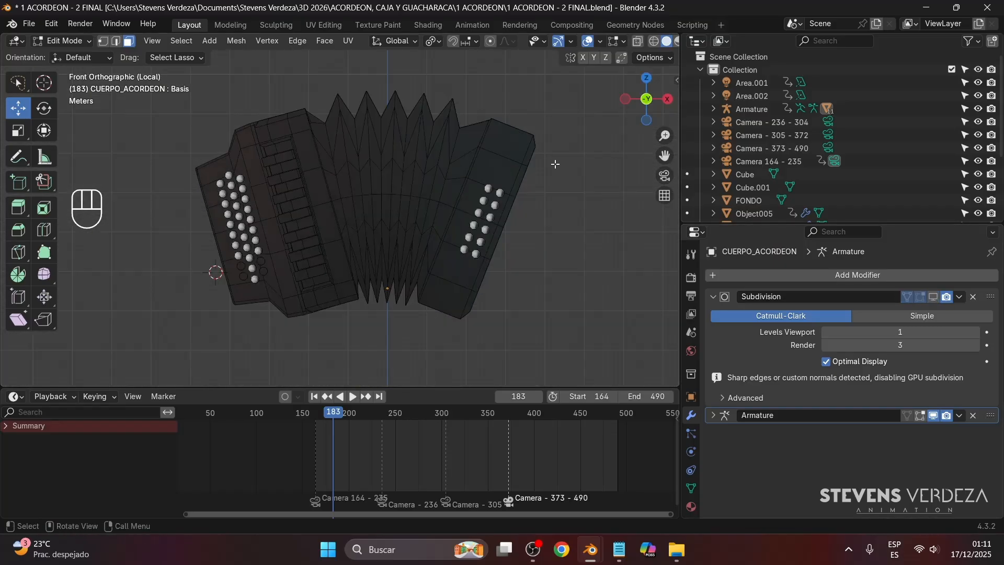
{"action": "scroll", "coordinate": [499, 247], "scroll_direction": "up", "scroll_amount": 1}
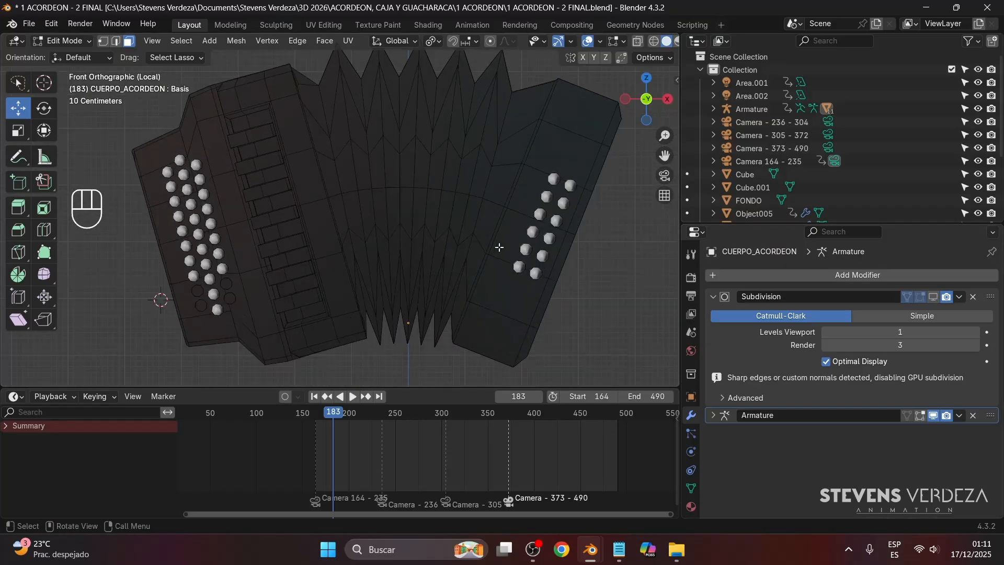
{"action": "left_click", "coordinate": [933, 297]}
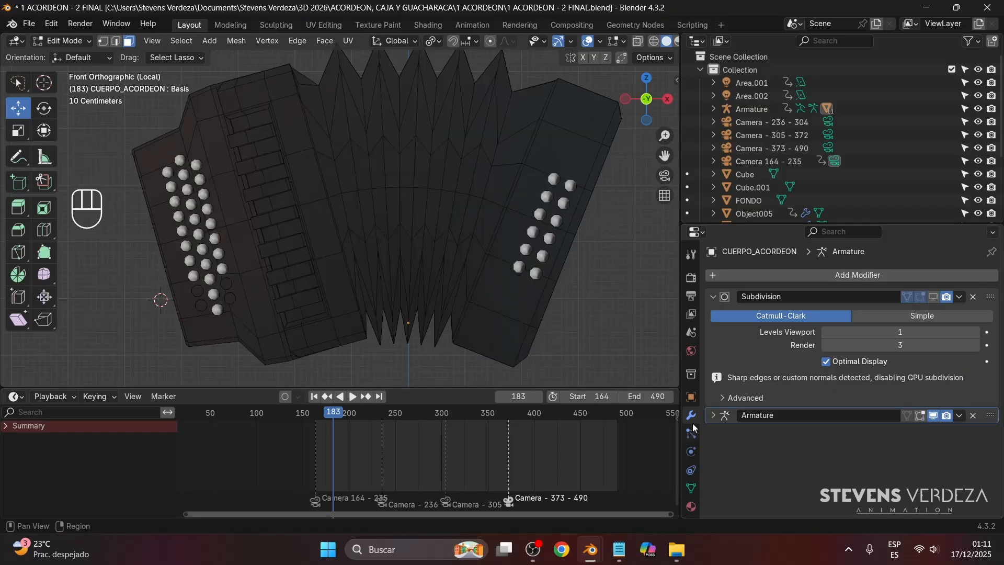
Return to Object Mode and add a new shape key after Basis on the accordion body
{"action": "left_click", "coordinate": [690, 488]}
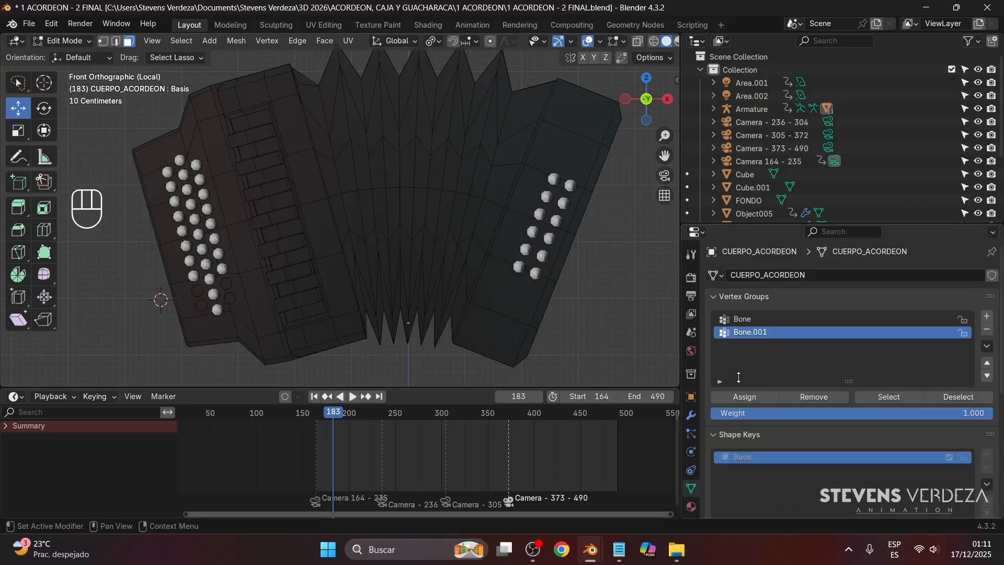
{"action": "scroll", "coordinate": [732, 424], "scroll_direction": "down", "scroll_amount": 4}
{"action": "key", "text": "Tab"}
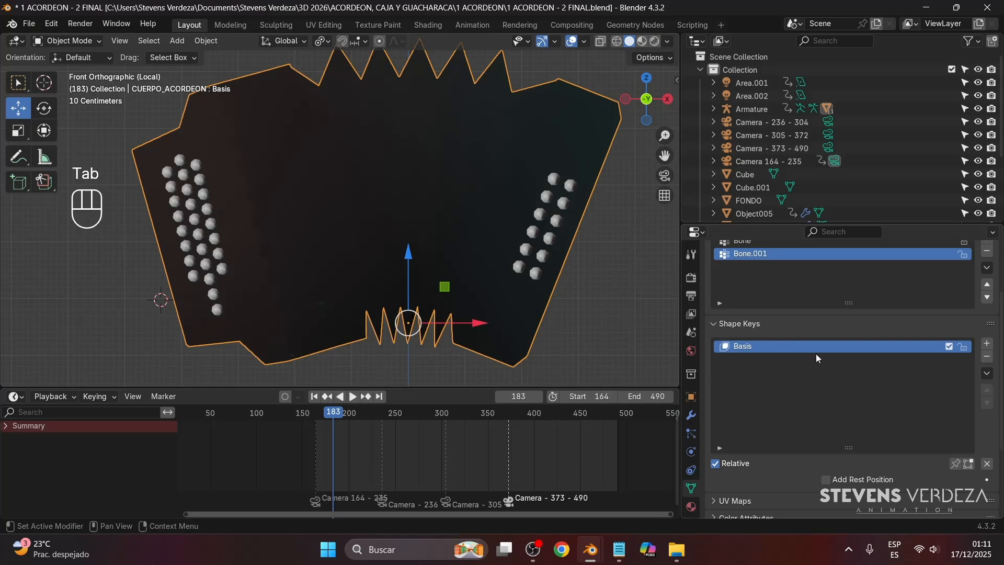
{"action": "left_click", "coordinate": [987, 345]}
Open the new shape key for editing in vertex selection mode with X-ray on
{"action": "key", "text": "Tab"}
{"action": "key", "text": "1"}
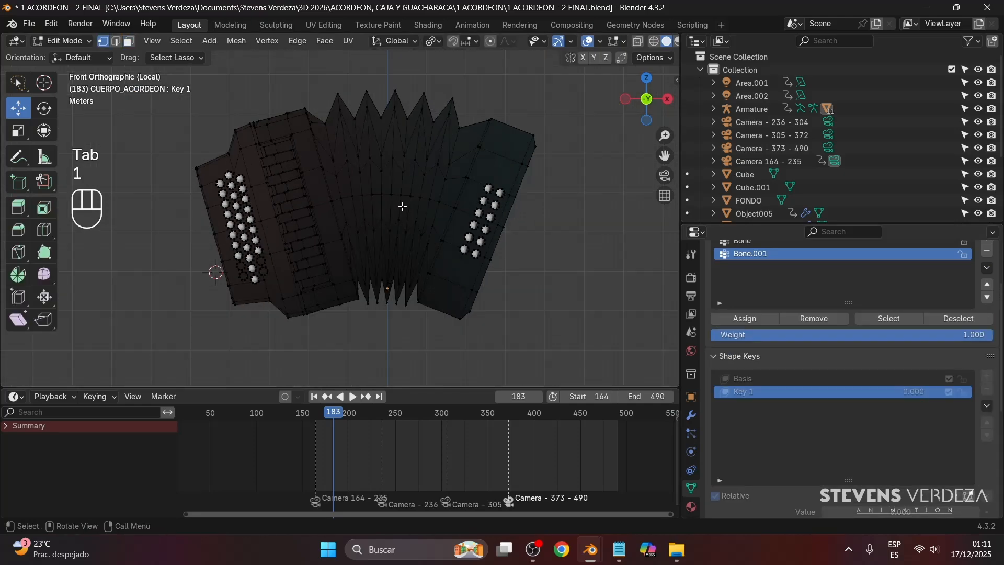
{"action": "key", "text": "alt+z"}
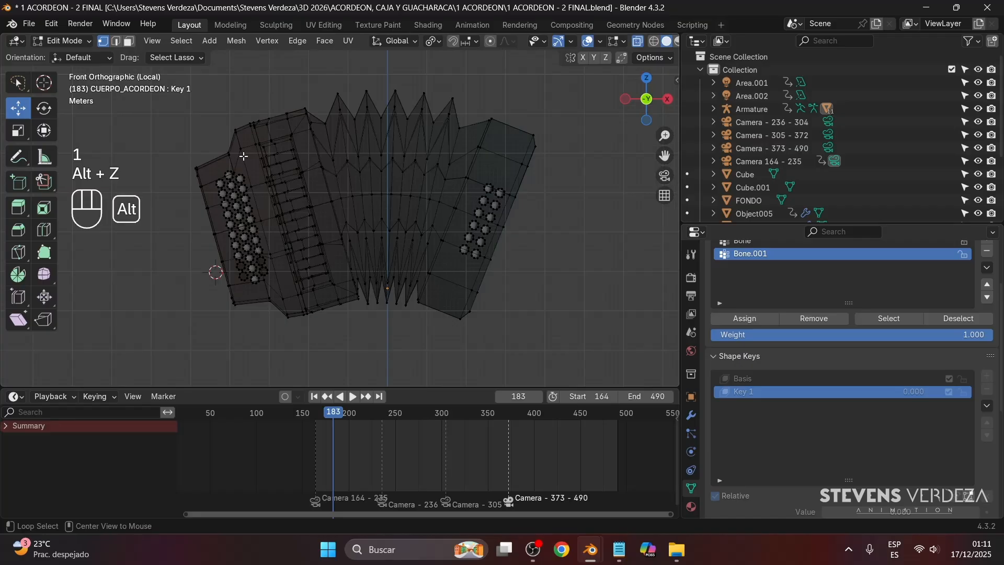
{"action": "key", "text": "alt+z"}
{"action": "key", "text": "alt+z"}
Lasso-select the accordion's bass-side box, its buttons and the neighbouring half of the bellows folds
{"action": "mouse_move", "coordinate": [164, 118]}
{"action": "left_mouse_down"}
{"action": "mouse_move", "coordinate": [307, 206]}
{"action": "mouse_move", "coordinate": [293, 88]}
{"action": "mouse_move", "coordinate": [224, 109]}
{"action": "left_mouse_up"}
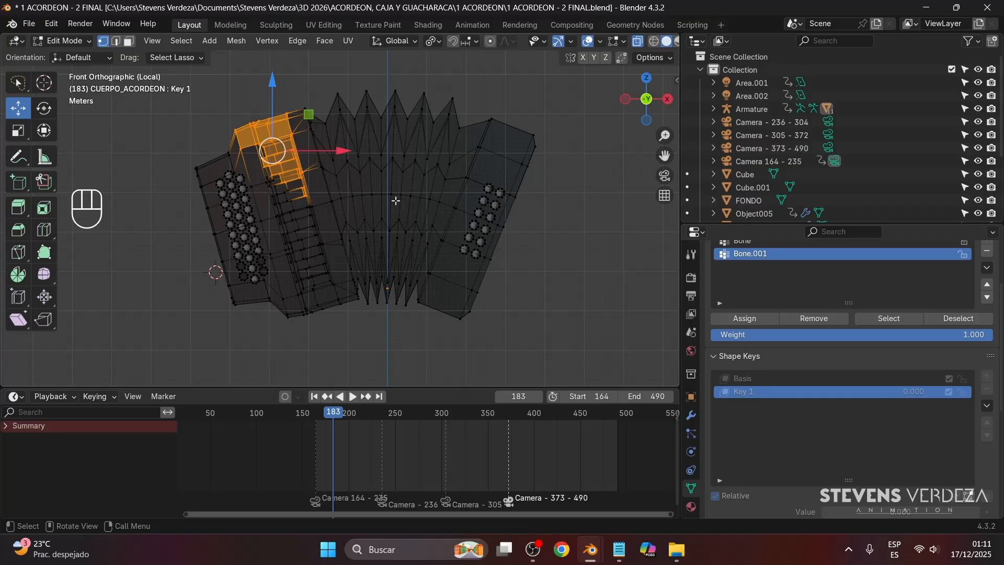
{"action": "mouse_move", "coordinate": [523, 65]}
{"action": "left_mouse_down"}
{"action": "mouse_move", "coordinate": [403, 128]}
{"action": "mouse_move", "coordinate": [408, 122]}
{"action": "left_mouse_up"}
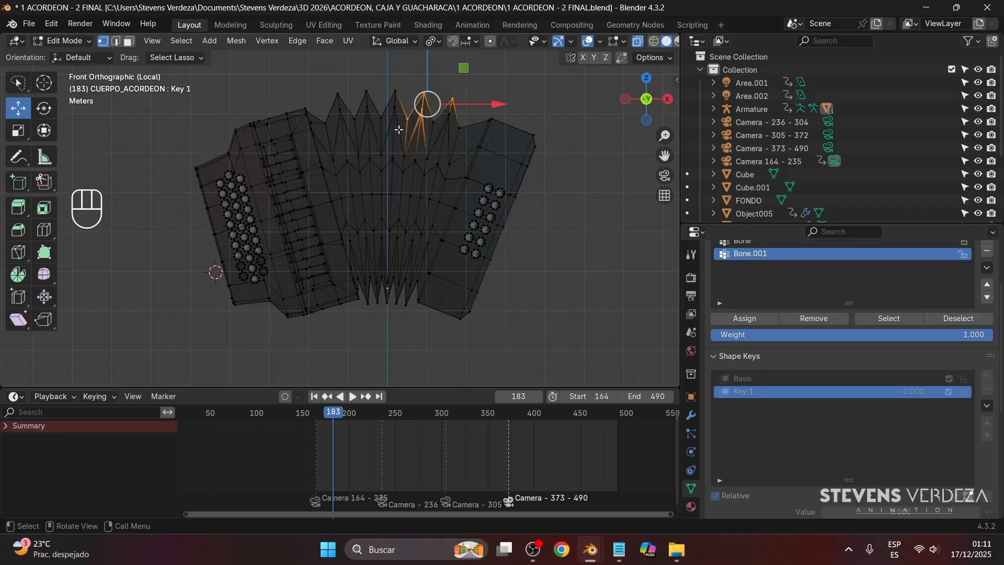
{"action": "scroll", "coordinate": [408, 121], "scroll_direction": "up", "scroll_amount": 2}
{"action": "scroll", "coordinate": [375, 150], "scroll_direction": "down", "scroll_amount": 3}
{"action": "mouse_move", "coordinate": [533, 104]}
{"action": "left_mouse_down", "text": "shift"}
{"action": "mouse_move", "coordinate": [441, 114]}
{"action": "mouse_move", "coordinate": [477, 237]}
{"action": "left_mouse_up", "text": "shift"}
{"action": "mouse_move", "coordinate": [540, 268]}
{"action": "left_mouse_down", "text": "shift"}
{"action": "mouse_move", "coordinate": [436, 166]}
{"action": "mouse_move", "coordinate": [379, 180]}
{"action": "mouse_move", "coordinate": [366, 314]}
{"action": "mouse_move", "coordinate": [413, 370]}
{"action": "mouse_move", "coordinate": [533, 270]}
{"action": "left_mouse_up", "text": "shift"}
{"action": "scroll", "coordinate": [533, 269], "scroll_direction": "up", "scroll_amount": 2}
{"action": "left_click_drag", "start_coordinate": [406, 250], "coordinate": [407, 280], "text": "shift"}
{"action": "scroll", "coordinate": [501, 271], "scroll_direction": "down", "scroll_amount": 2}
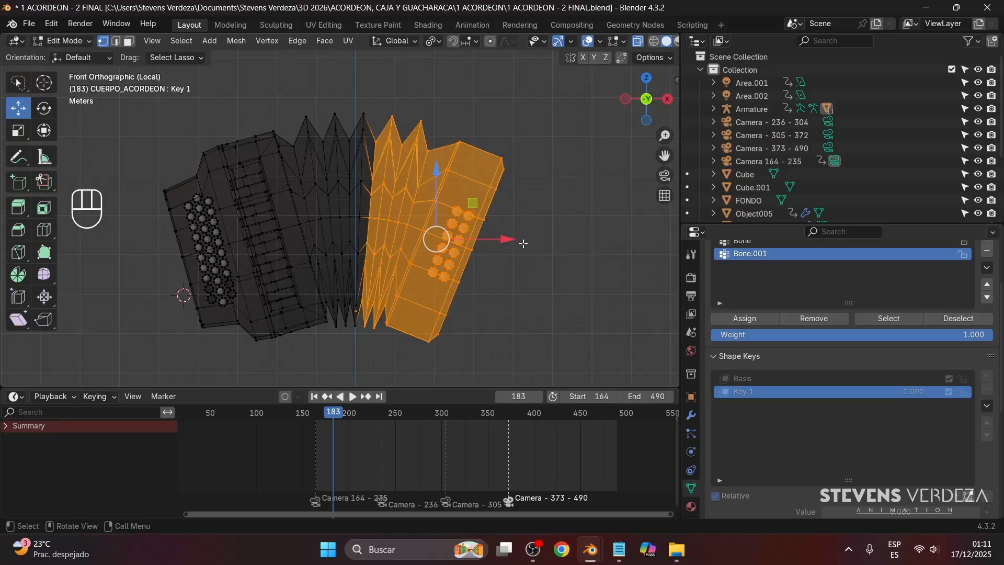
{"action": "key", "text": "r"}
{"action": "left_click", "coordinate": [556, 200]}
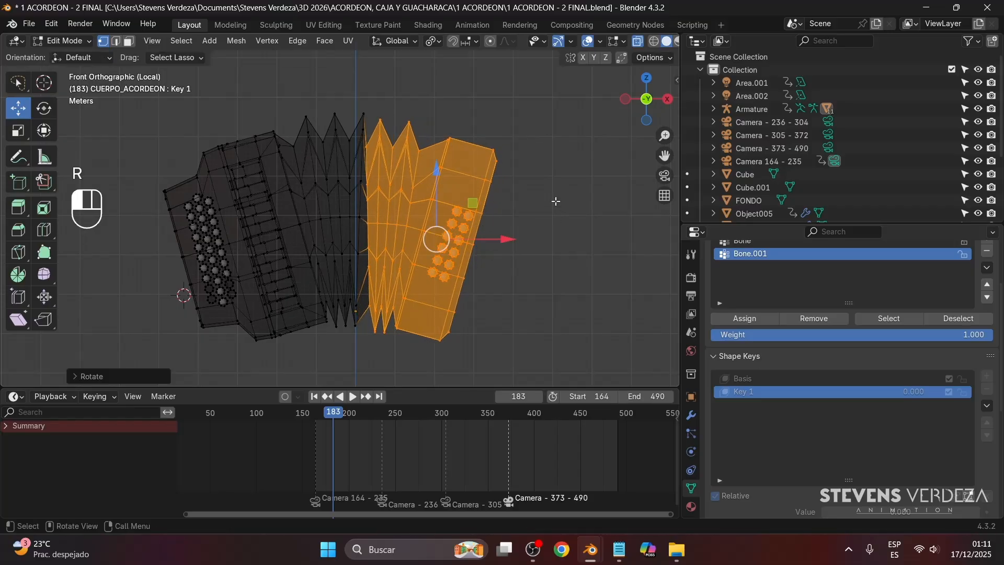
{"action": "key", "text": "g"}
{"action": "left_click", "coordinate": [557, 195]}
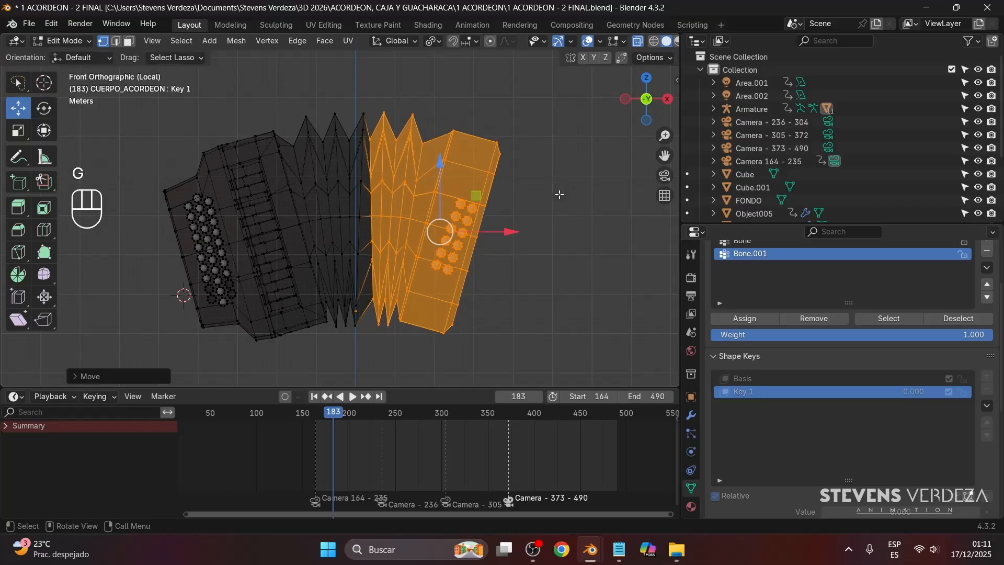
{"action": "key", "text": "ctrl+z"}
{"action": "key", "text": "ctrl+z"}
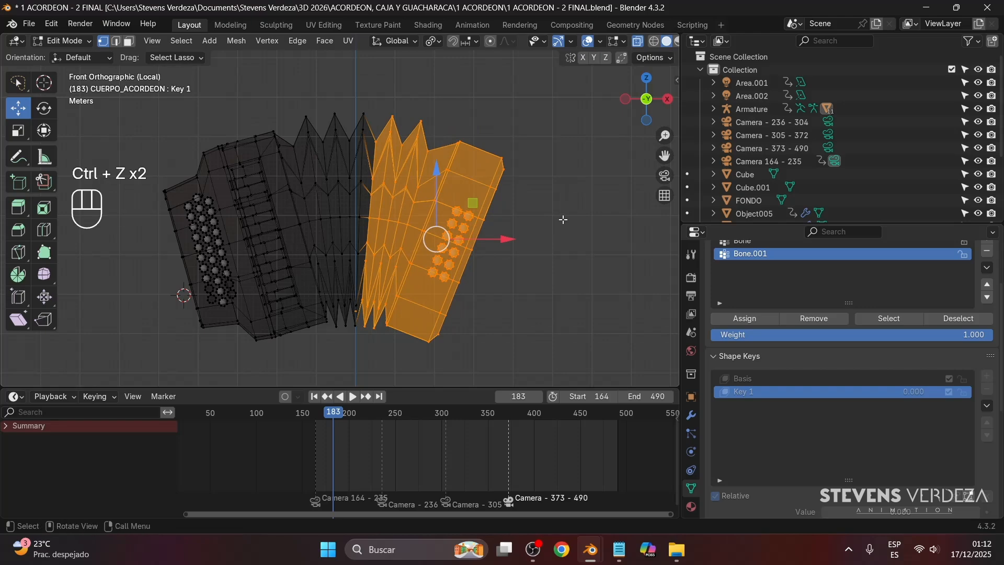
Rotate the selected bass side and folds slightly counterclockwise and raise them to close the bellows
{"action": "key", "text": "r"}
{"action": "left_click", "coordinate": [558, 210]}
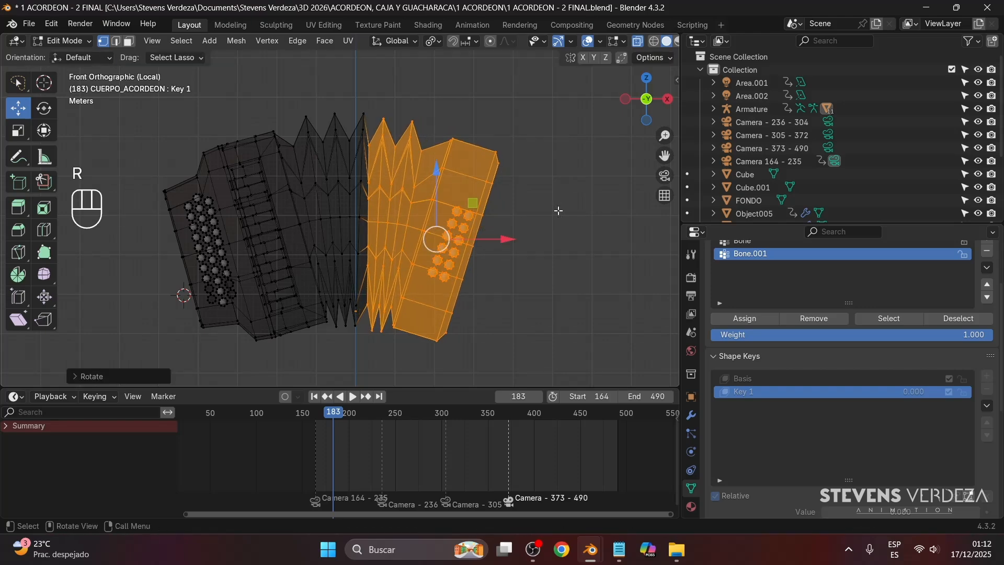
{"action": "key", "text": "g"}
{"action": "left_click", "coordinate": [558, 206]}
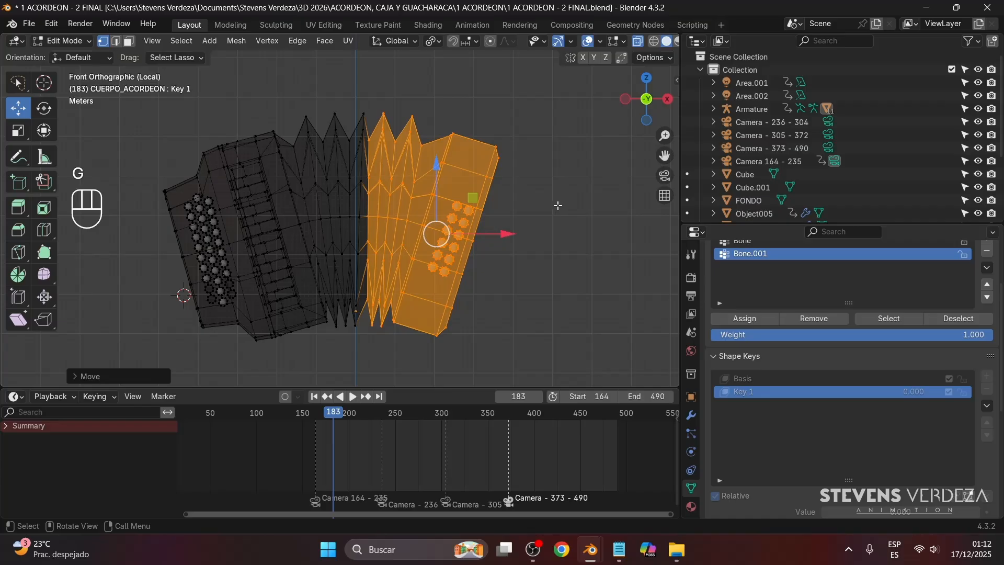
Shrink the selection by one row of folds, then rotate and move it to tuck the bellows closer together
{"action": "key", "text": "ctrl+KP_Subtract"}
{"action": "scroll", "coordinate": [542, 209], "scroll_direction": "up", "scroll_amount": 1}
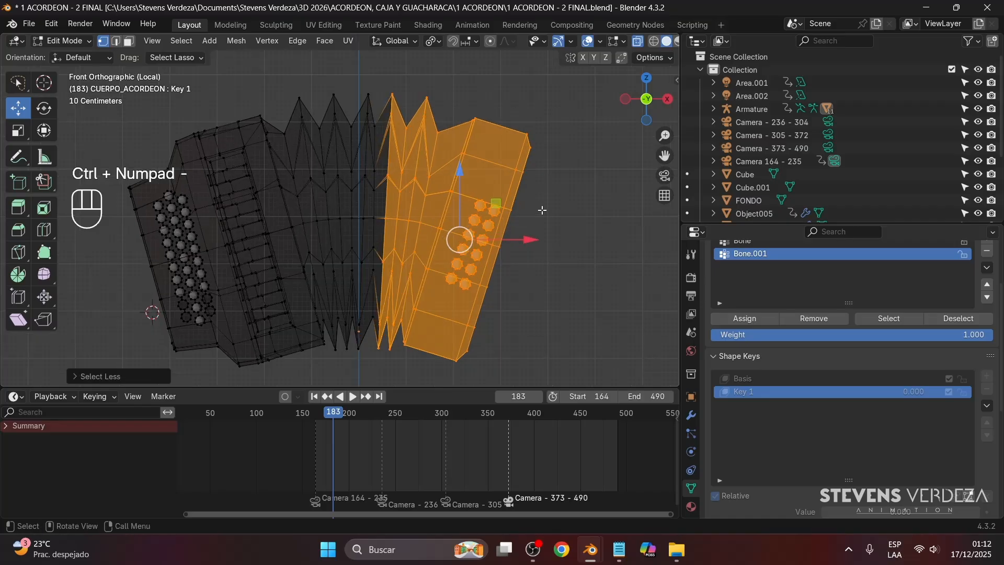
{"action": "key", "text": "r"}
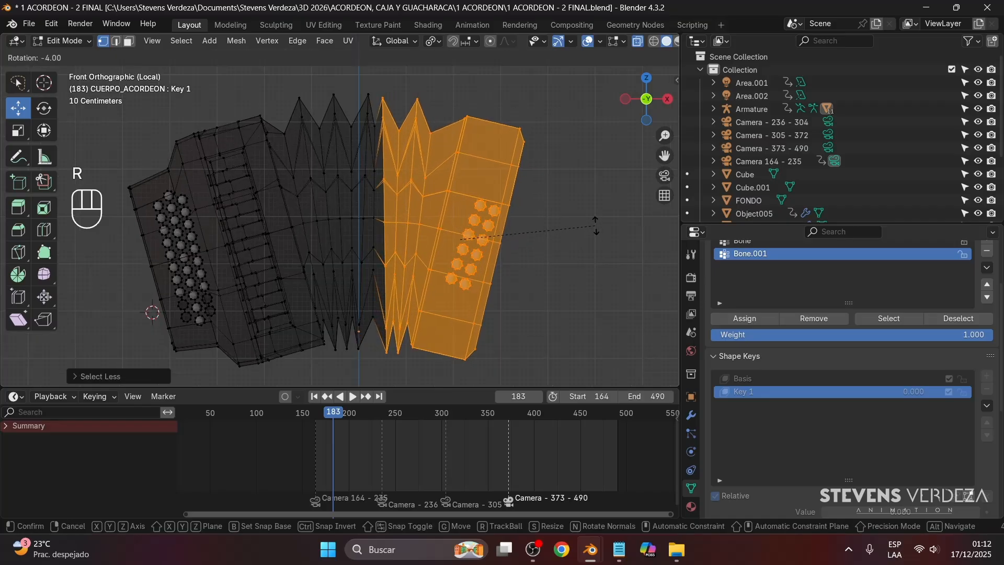
{"action": "left_click", "coordinate": [596, 225]}
{"action": "key", "text": "g"}
{"action": "left_click", "coordinate": [596, 222]}
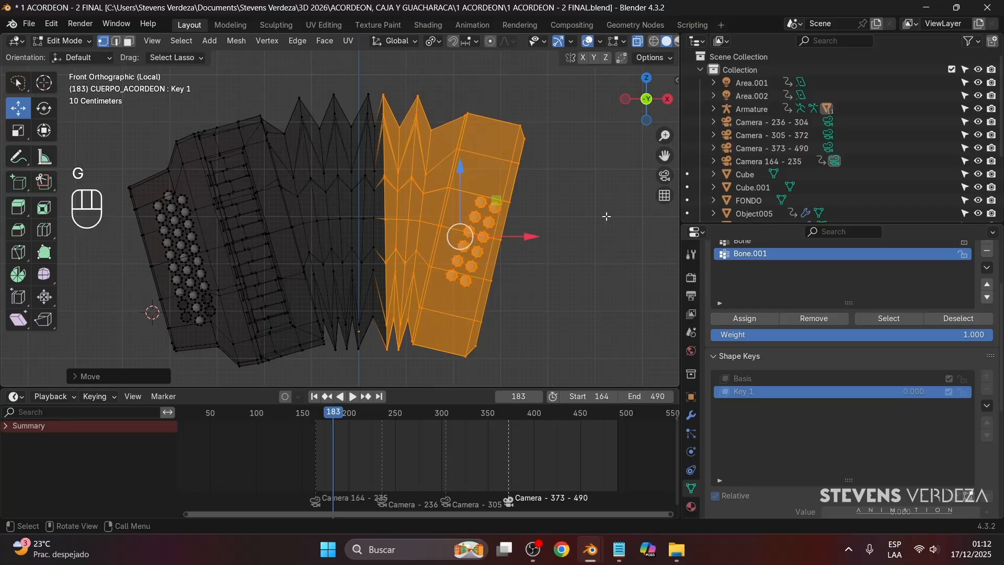
{"action": "key", "text": "r"}
{"action": "left_click", "coordinate": [608, 221]}
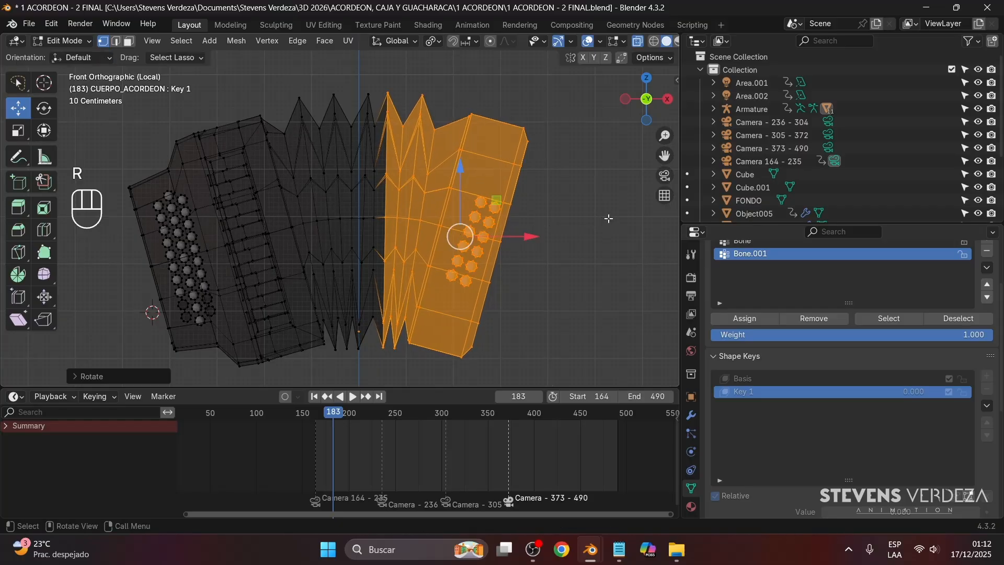
{"action": "key", "text": "r"}
{"action": "left_click", "coordinate": [608, 218]}
Shrink the selection by another row, rotate it more upright, turn X-ray off and move it toward the closed folds
{"action": "middle_click_drag", "start_coordinate": [549, 241], "coordinate": [533, 234], "text": "shift"}
{"action": "scroll", "coordinate": [547, 234], "scroll_direction": "up", "scroll_amount": 1}
{"action": "key", "text": "ctrl+KP_Subtract"}
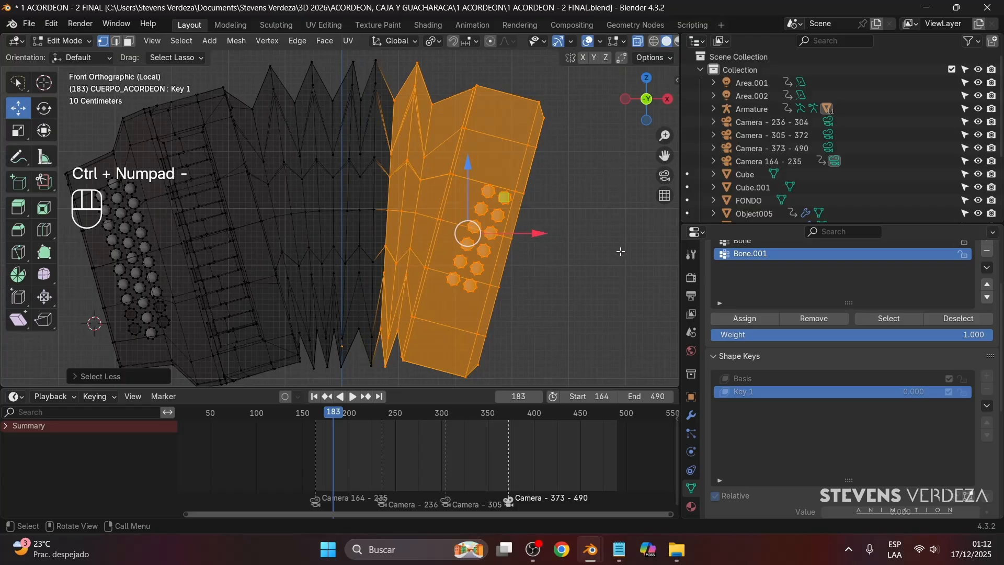
{"action": "key", "text": "r"}
{"action": "left_click", "coordinate": [608, 238]}
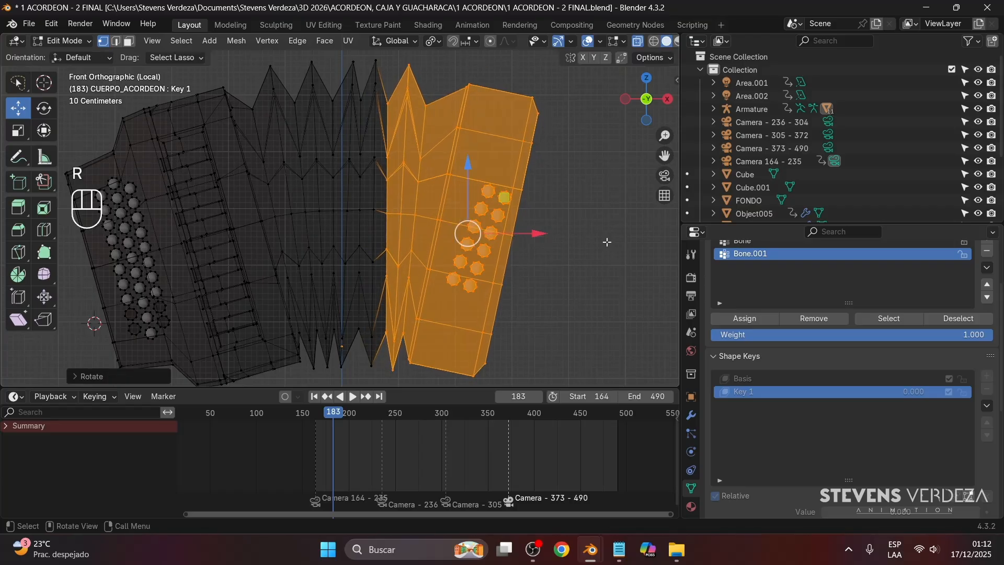
{"action": "key", "text": "alt+z"}
{"action": "scroll", "coordinate": [596, 242], "scroll_direction": "down", "scroll_amount": 3}
{"action": "key", "text": "g"}
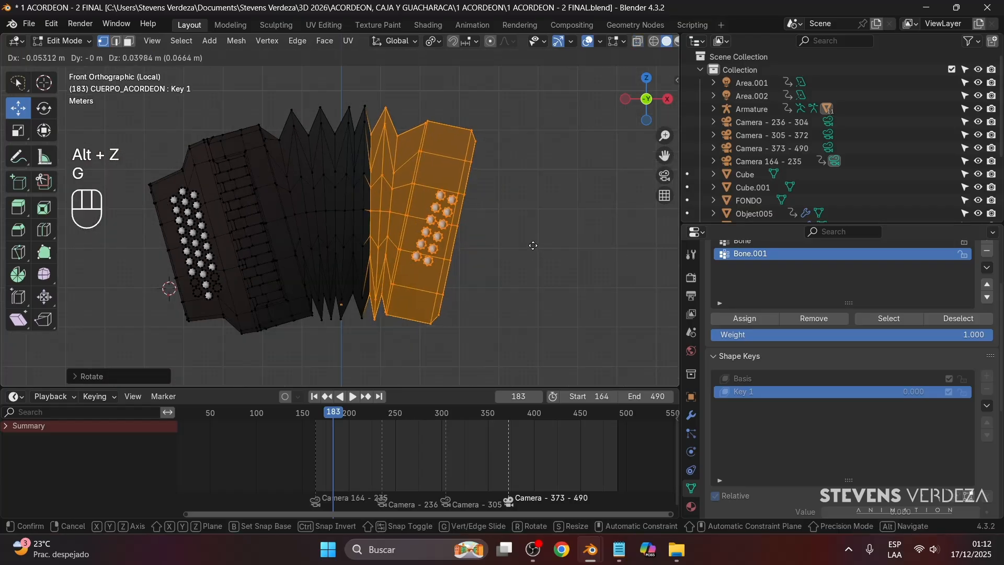
{"action": "left_click", "coordinate": [534, 247]}
Remove one more row from the selection, then rotate the last fold and box slightly and reposition them
{"action": "key", "text": "ctrl+KP_Subtract"}
{"action": "scroll", "coordinate": [535, 246], "scroll_direction": "up", "scroll_amount": 2}
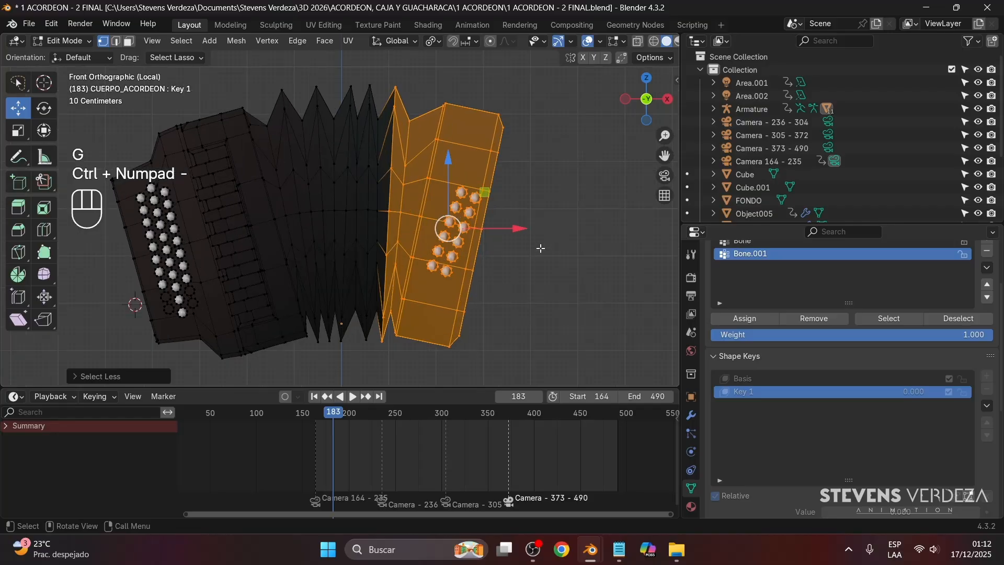
{"action": "key", "text": "r"}
{"action": "left_click", "coordinate": [577, 226]}
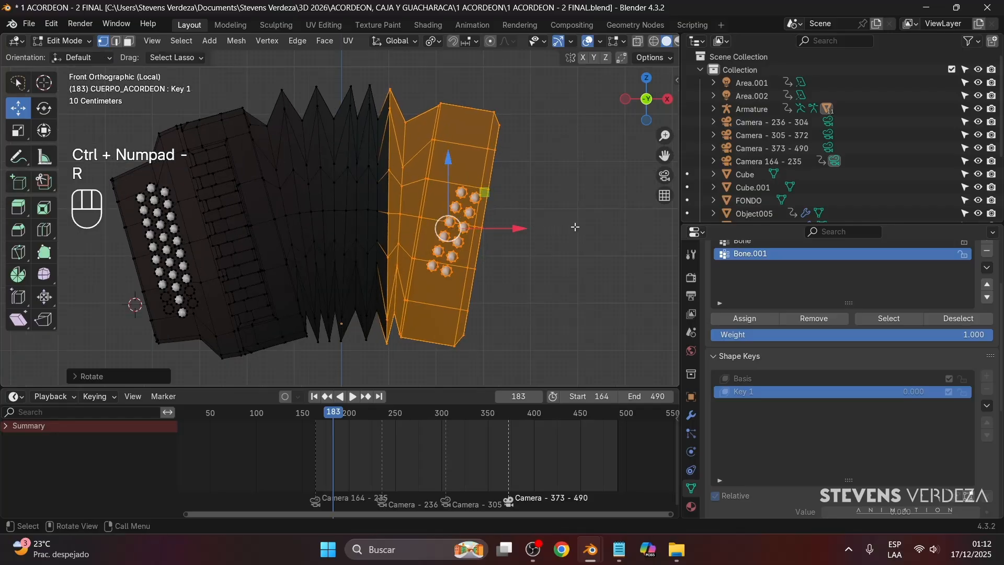
{"action": "key", "text": "g"}
{"action": "left_click", "coordinate": [579, 225]}
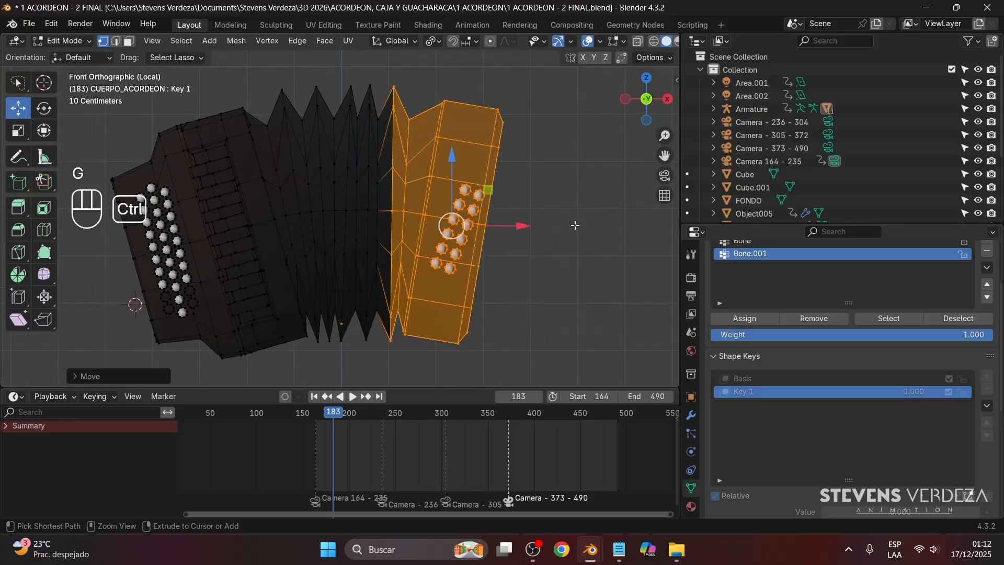
Reduce the selection past the last fold peak, rotate it about -4.8 degrees and raise it to line up with the bellows
{"action": "key", "text": "ctrl+KP_Subtract"}
{"action": "key", "text": "r"}
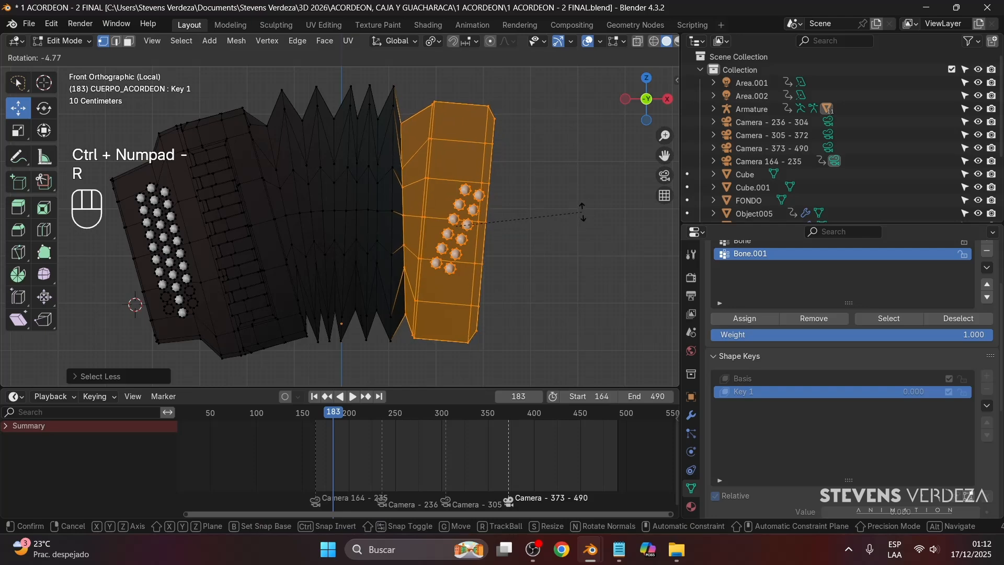
{"action": "left_click", "coordinate": [583, 212]}
{"action": "key", "text": "g"}
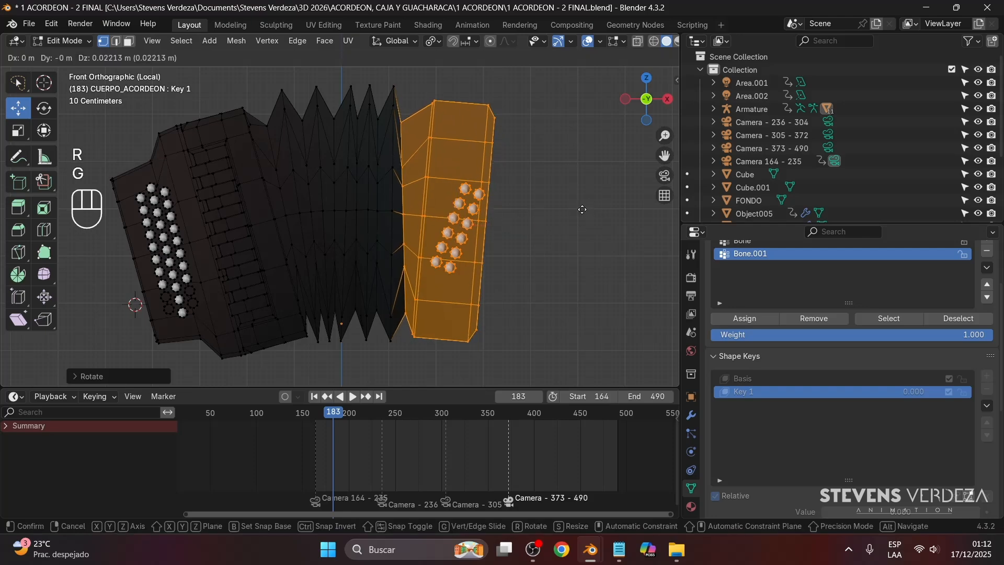
{"action": "left_click", "coordinate": [584, 203]}
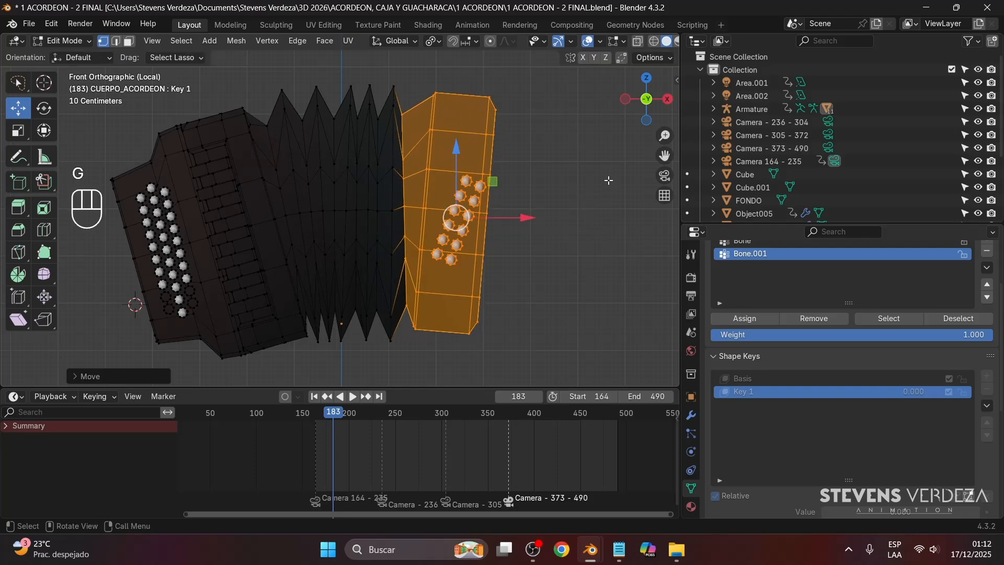
Shrink the selection to the bass-side box and its buttons and rotate them slightly more upright
{"action": "key", "text": "ctrl+KP_Subtract"}
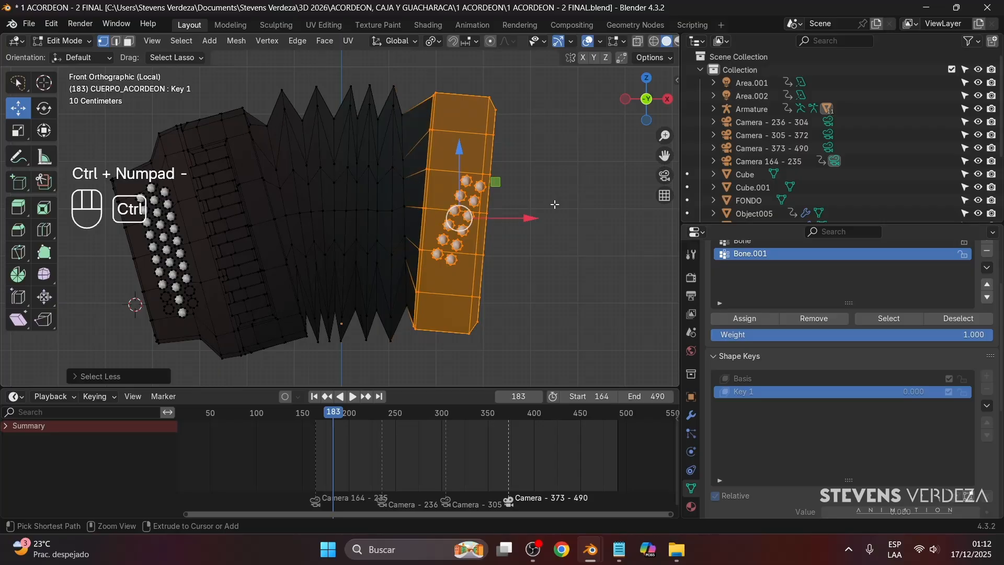
{"action": "key", "text": "r"}
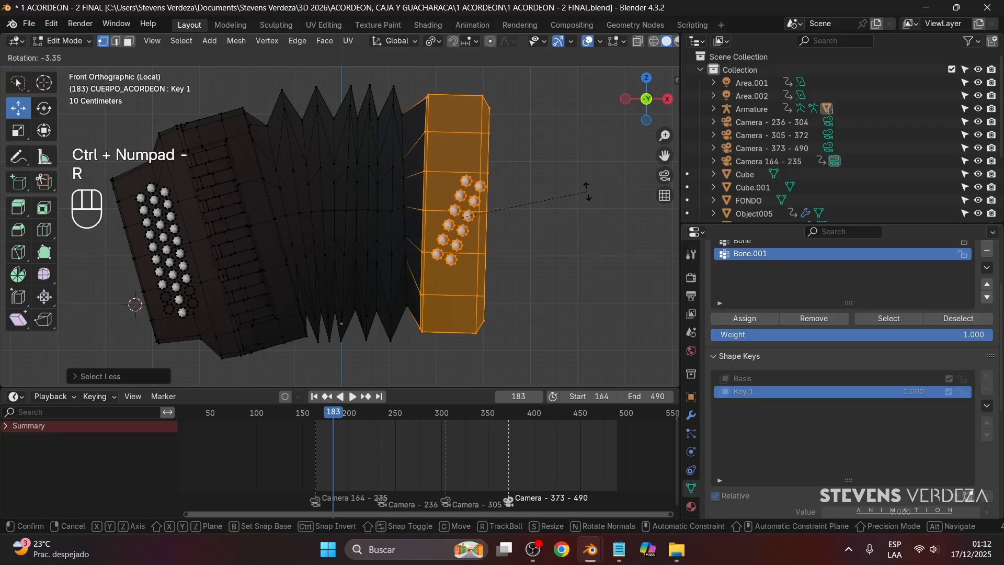
{"action": "left_click", "coordinate": [587, 195]}
Set the transform pivot point to Bounding Box Center
{"action": "left_click", "coordinate": [432, 41]}
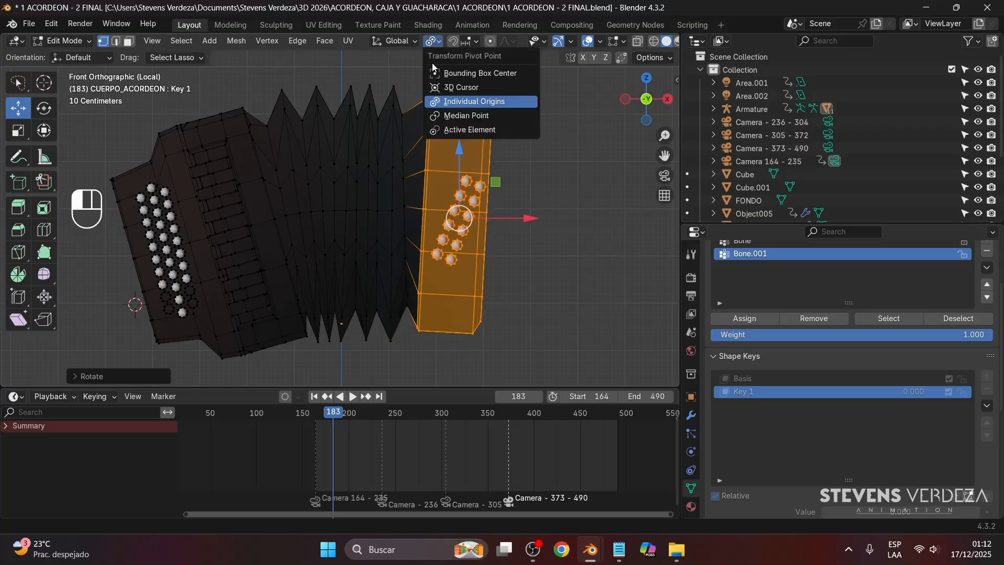
{"action": "left_click", "coordinate": [444, 73]}
{"action": "left_click", "coordinate": [434, 42]}
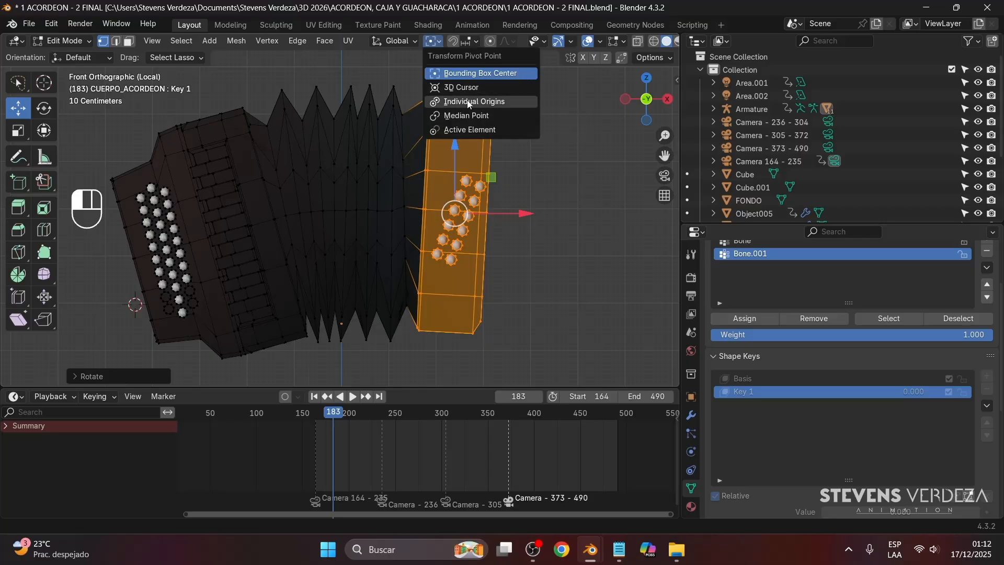
{"action": "left_click", "coordinate": [492, 101]}
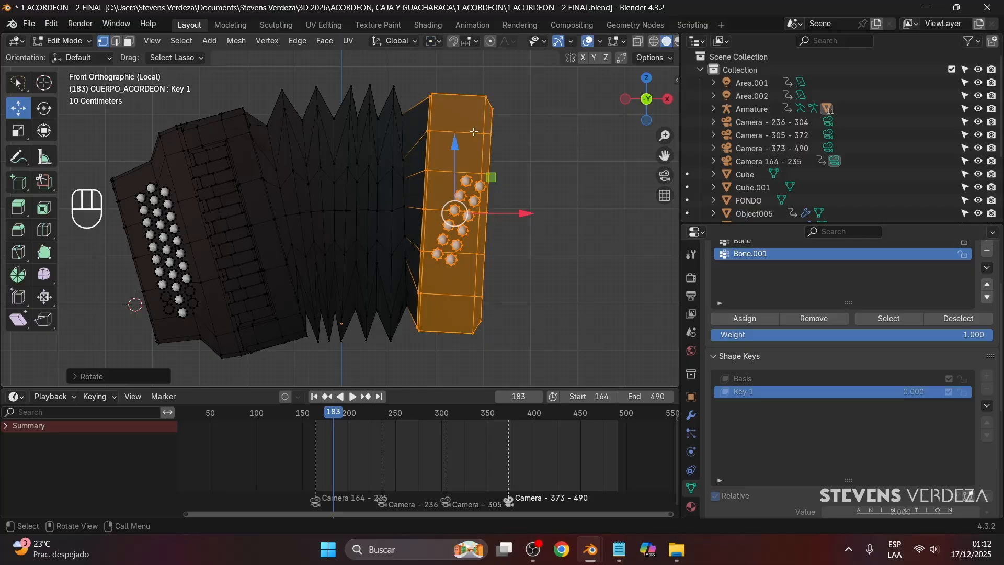
{"action": "key", "text": "r"}
{"action": "left_click", "coordinate": [562, 178]}
{"action": "key", "text": "ctrl+z"}
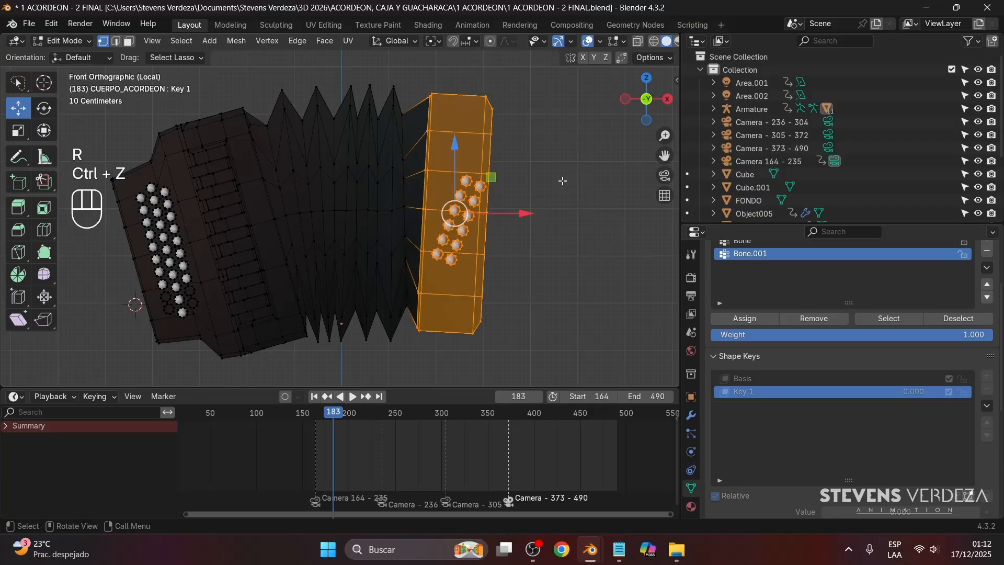
Rotate the bass-side box slightly about its bounding box center and turn on the Subdivision modifier's viewport display
{"action": "key", "text": "r"}
{"action": "left_click", "coordinate": [562, 178]}
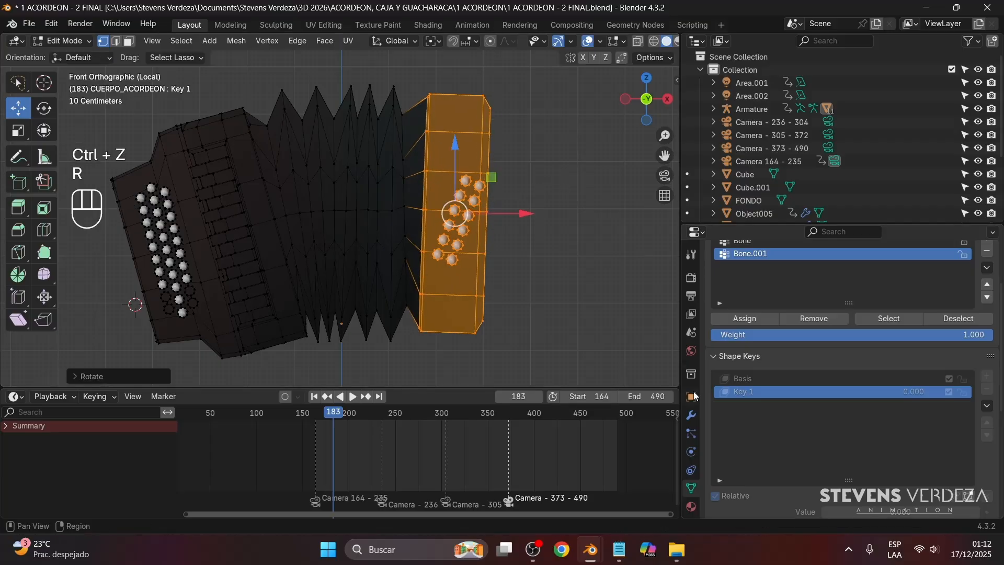
{"action": "left_click", "coordinate": [691, 415]}
{"action": "left_click", "coordinate": [932, 297]}
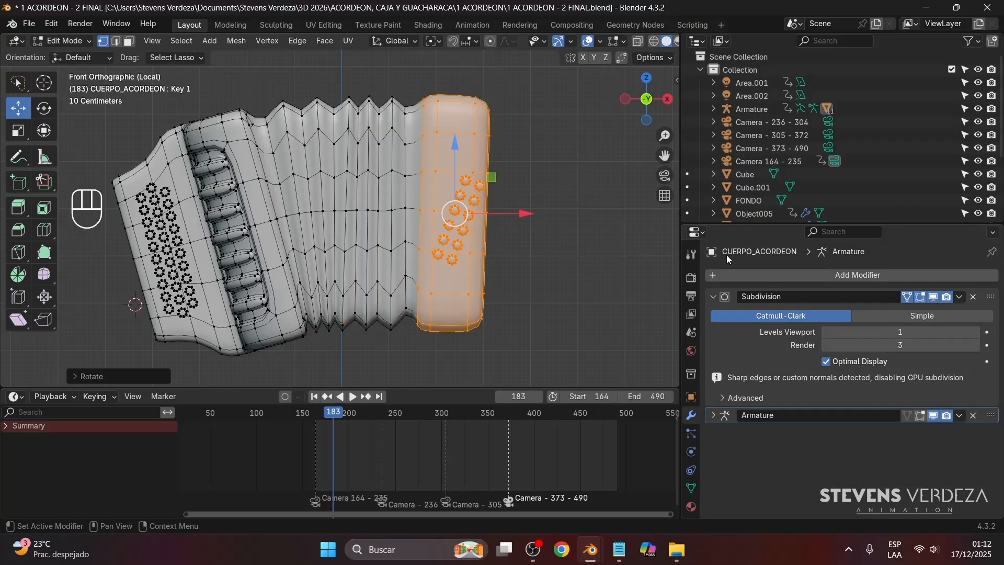
Rotate the smoothed bass-side box until vertical and move it along X against the closed bellows
{"action": "scroll", "coordinate": [454, 235], "scroll_direction": "up", "scroll_amount": 1}
{"action": "left_click_drag", "start_coordinate": [538, 217], "coordinate": [539, 217]}
{"action": "key", "text": "r"}
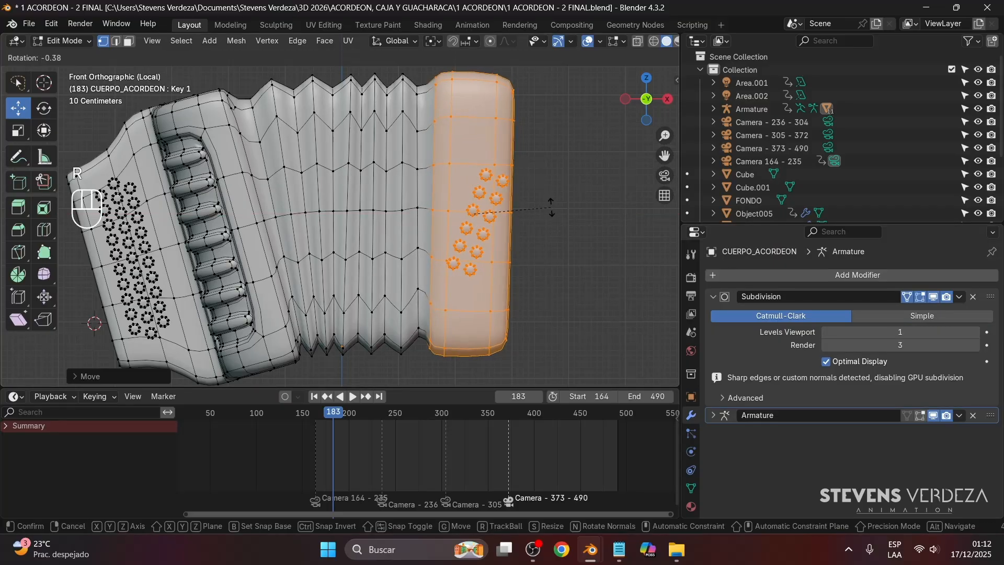
{"action": "left_click", "coordinate": [551, 205]}
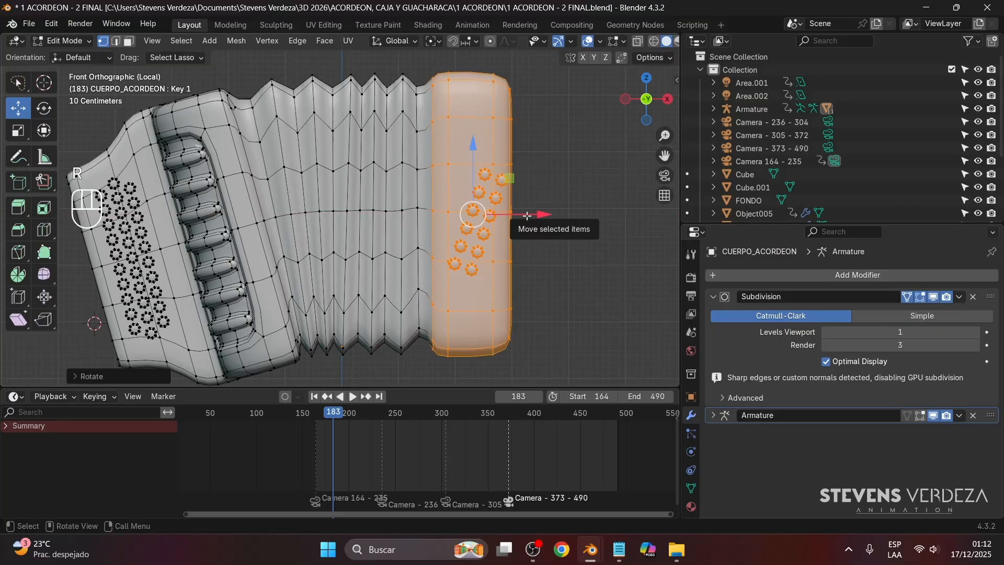
{"action": "left_click_drag", "start_coordinate": [523, 214], "coordinate": [523, 213]}
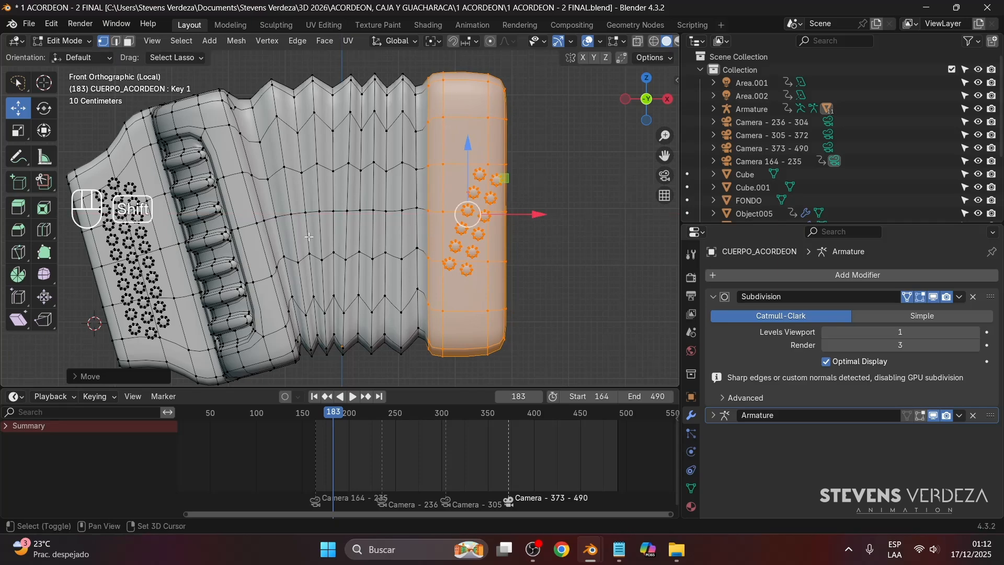
With X-ray on, select the treble-side box and its adjoining bellows folds, rotate them slightly more upright and raise them to align with the remaining bellows
{"action": "middle_click_drag", "start_coordinate": [323, 120], "coordinate": [414, 123], "text": "shift"}
{"action": "key", "text": "alt+z"}
{"action": "scroll", "coordinate": [412, 97], "scroll_direction": "down", "scroll_amount": 1}
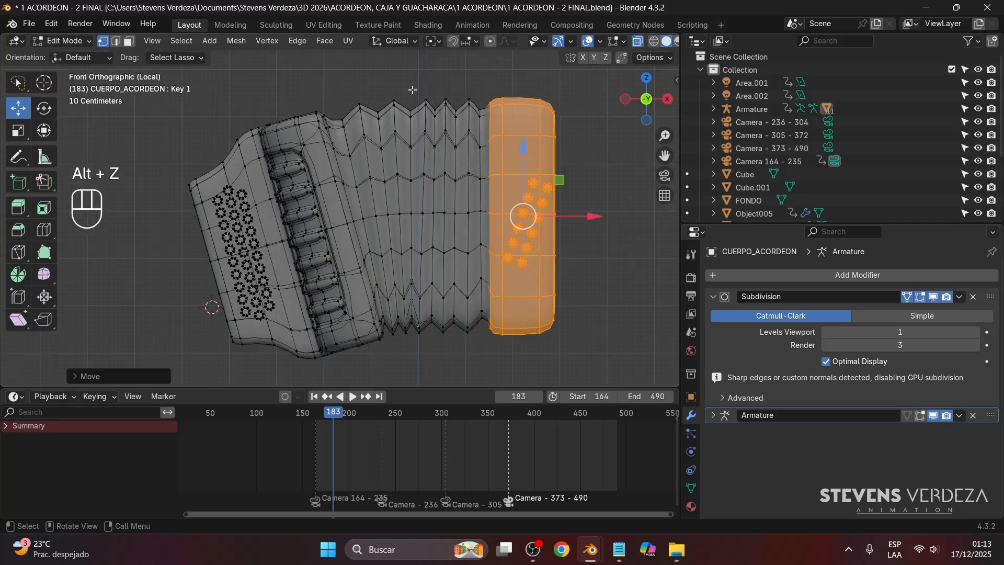
{"action": "mouse_move", "coordinate": [403, 79]}
{"action": "left_mouse_down"}
{"action": "mouse_move", "coordinate": [260, 298]}
{"action": "mouse_move", "coordinate": [401, 115]}
{"action": "left_mouse_up"}
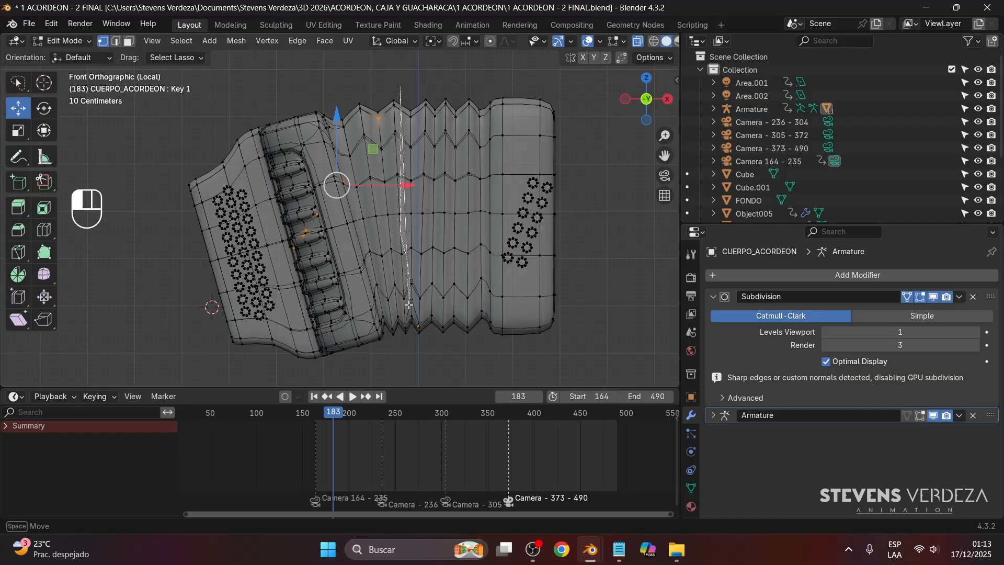
{"action": "mouse_move", "coordinate": [403, 355]}
{"action": "left_mouse_down"}
{"action": "mouse_move", "coordinate": [162, 374]}
{"action": "mouse_move", "coordinate": [157, 105]}
{"action": "mouse_move", "coordinate": [233, 109]}
{"action": "left_mouse_up"}
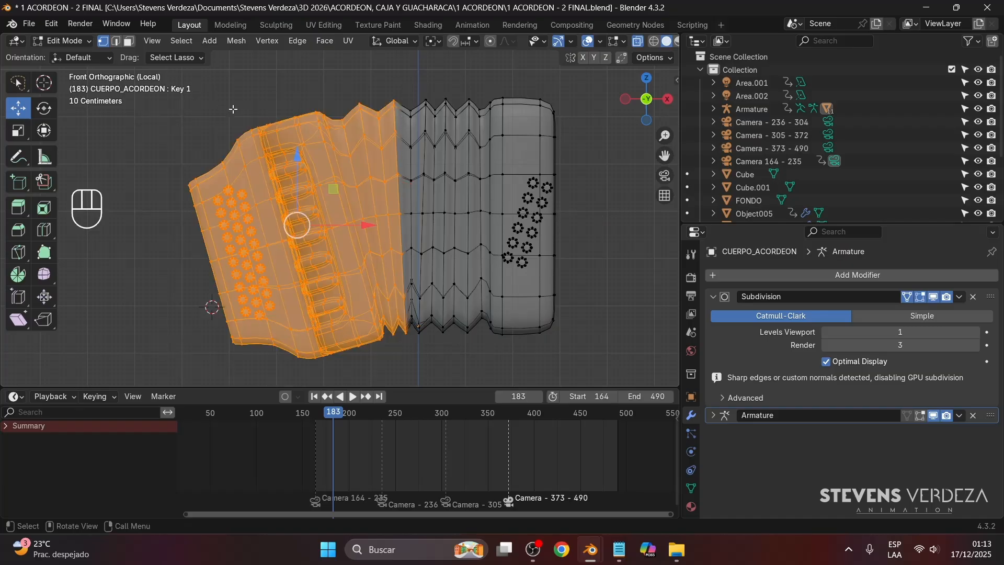
{"action": "key", "text": "r"}
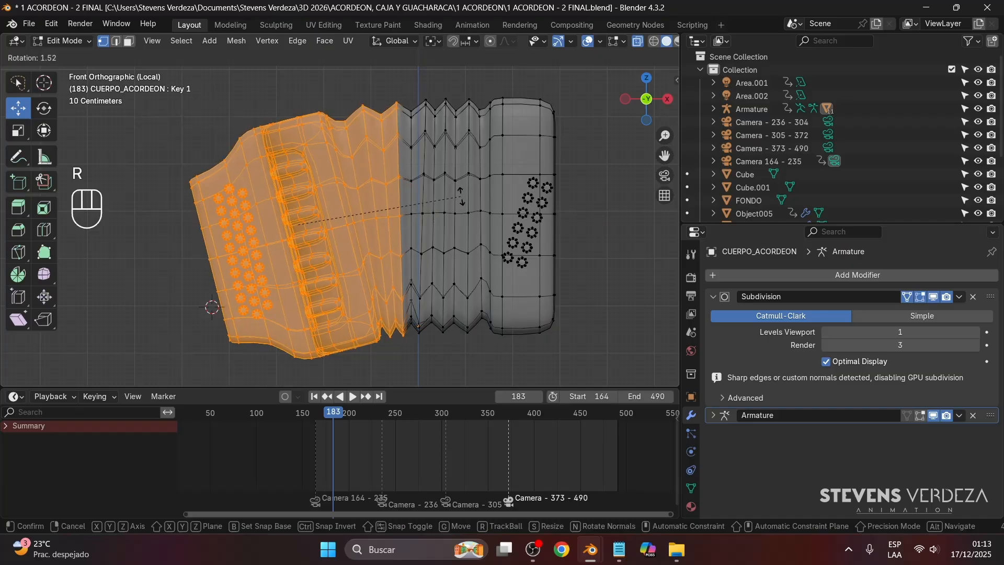
{"action": "key", "text": "g"}
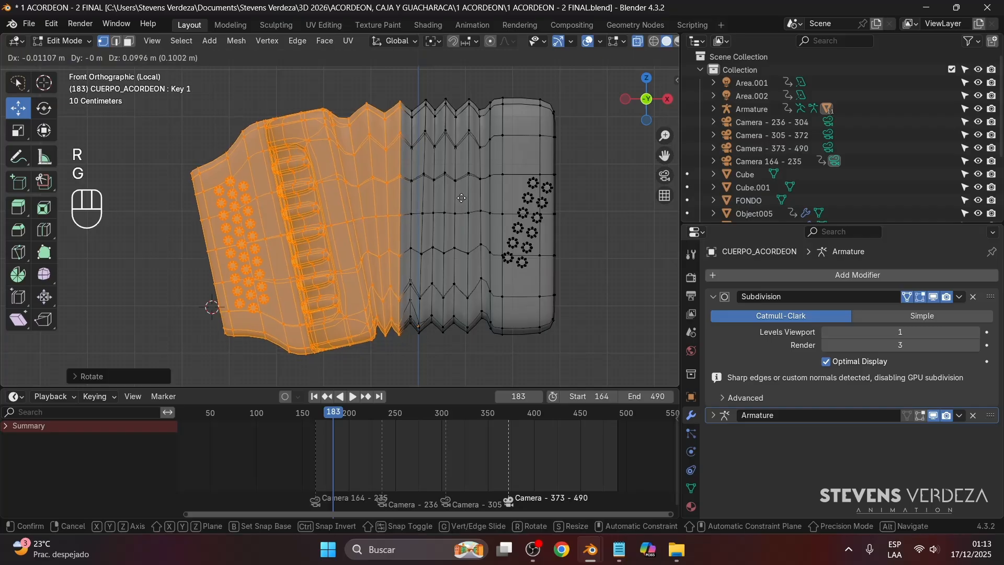
{"action": "left_click", "coordinate": [463, 194]}
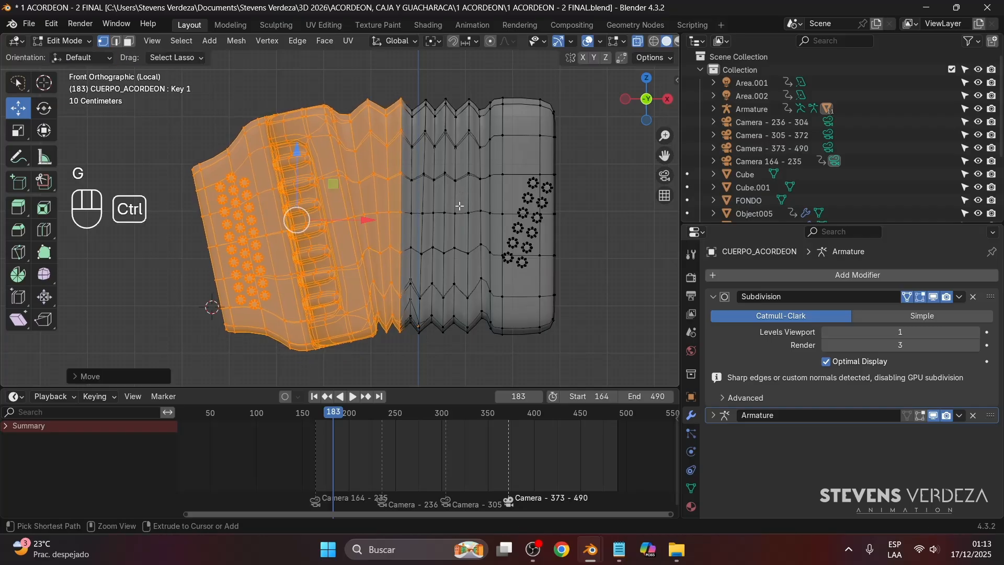
Shrink the selection by one bellows loop, rotate the treble side slightly more upright and nudge it up
{"action": "key", "text": "ctrl+KP_Subtract"}
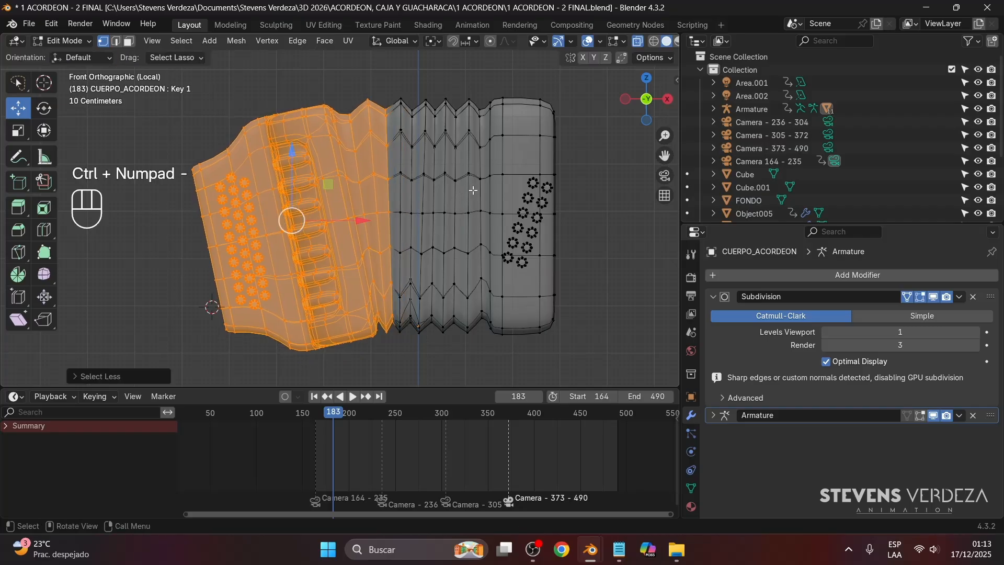
{"action": "key", "text": "r"}
{"action": "left_click", "coordinate": [483, 196]}
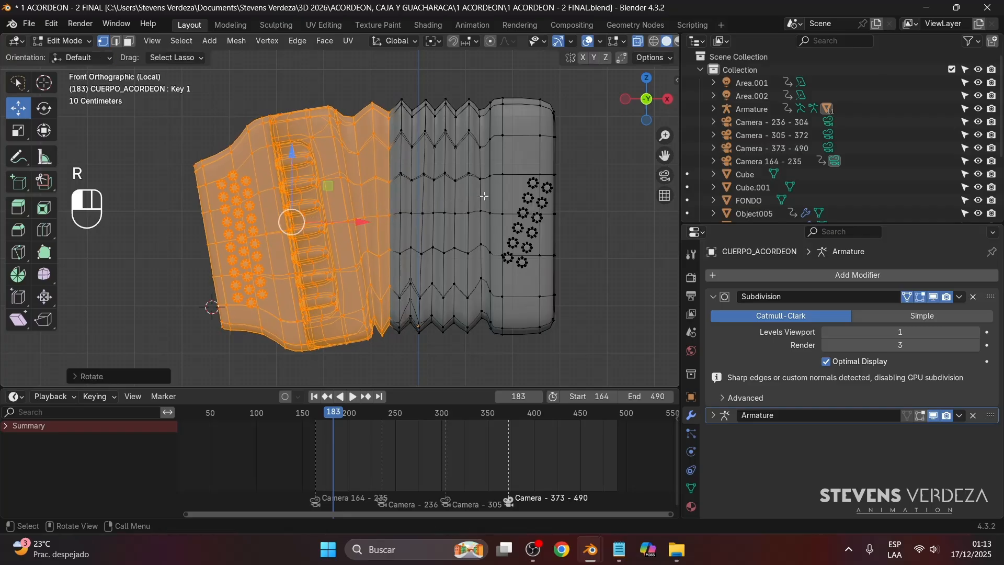
{"action": "key", "text": "g"}
{"action": "left_click", "coordinate": [486, 196]}
Drop another bellows loop from the selection, straighten the treble side a little further and realign it with the bellows
{"action": "key", "text": "ctrl+KP_Subtract"}
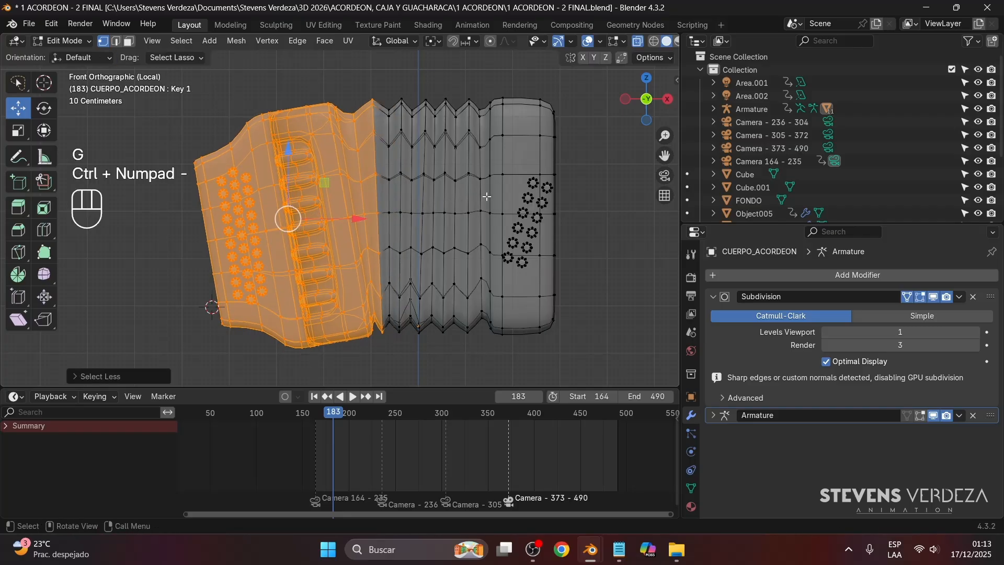
{"action": "scroll", "coordinate": [414, 241], "scroll_direction": "up", "scroll_amount": 1}
{"action": "key", "text": "r"}
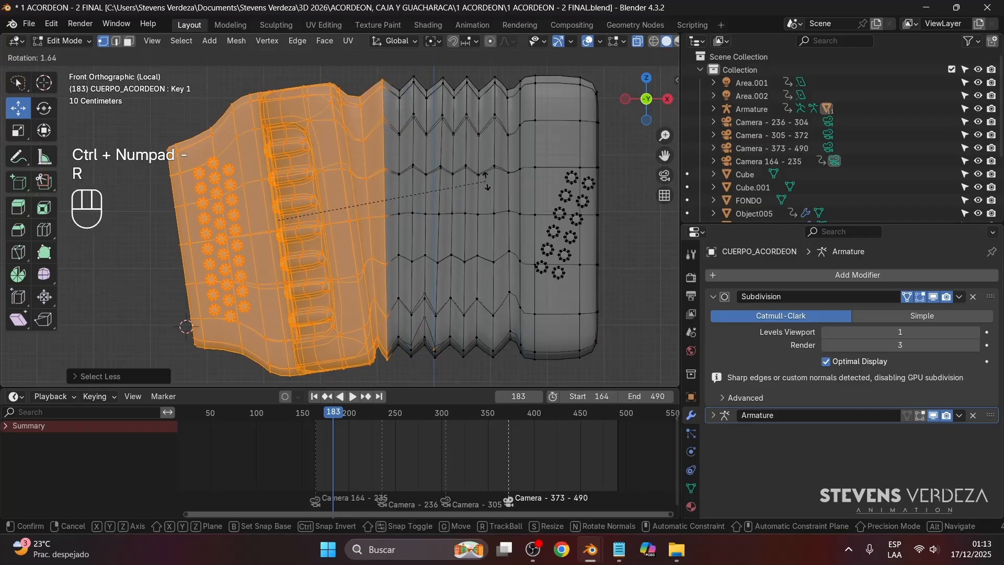
{"action": "left_click", "coordinate": [482, 178]}
{"action": "key", "text": "g"}
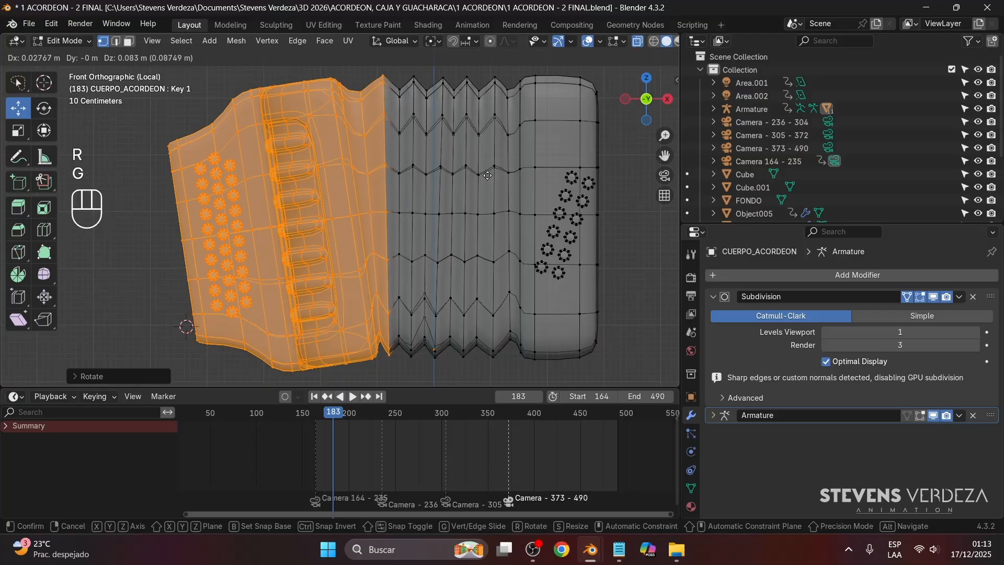
{"action": "left_click", "coordinate": [487, 177]}
Shrink the selection off the last treble-side bellows fold, rotate the keyboard box nearly vertical and move it up against the bellows
{"action": "key", "text": "ctrl+KP_Subtract"}
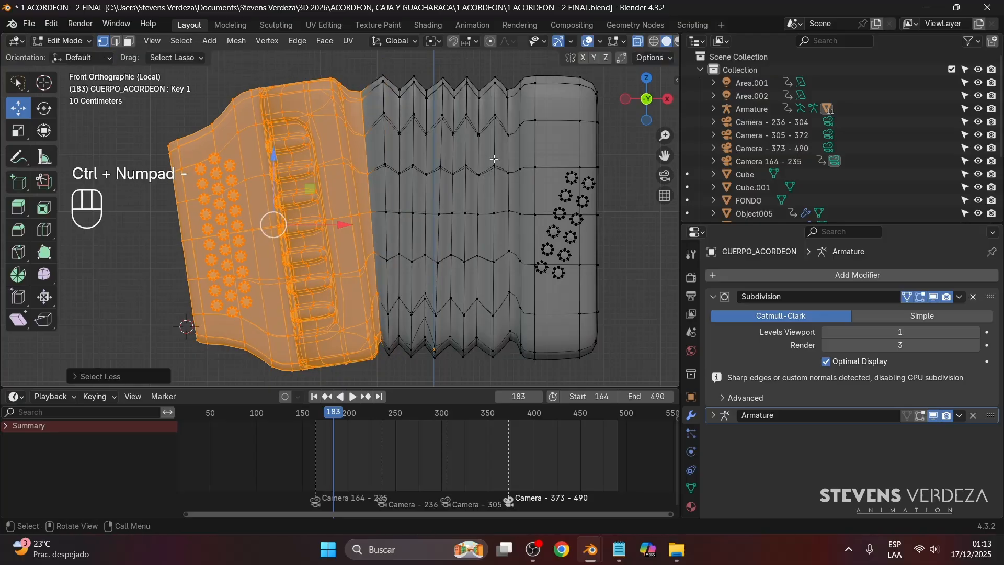
{"action": "key", "text": "r"}
{"action": "left_click", "coordinate": [505, 178]}
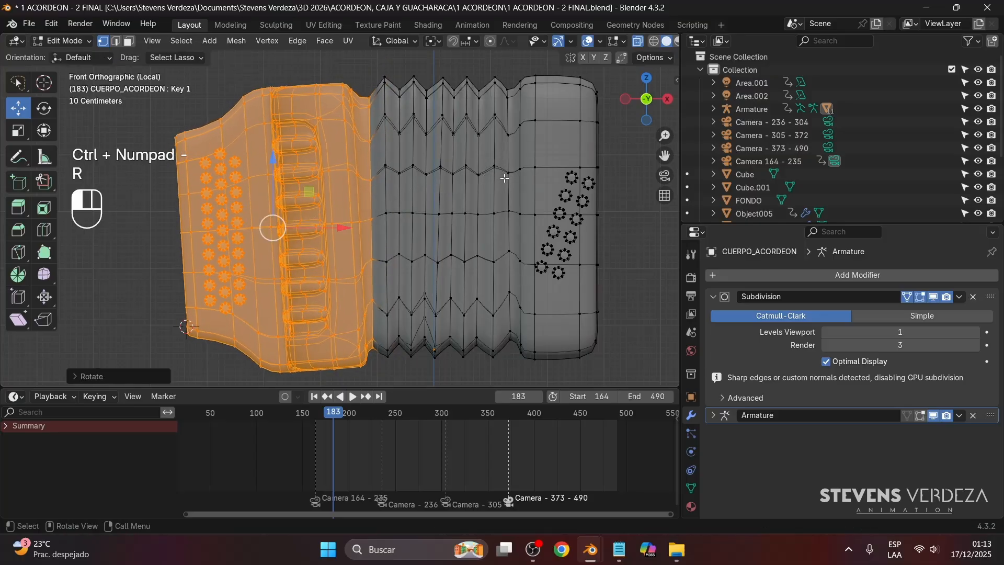
{"action": "key", "text": "g"}
{"action": "left_click", "coordinate": [500, 182]}
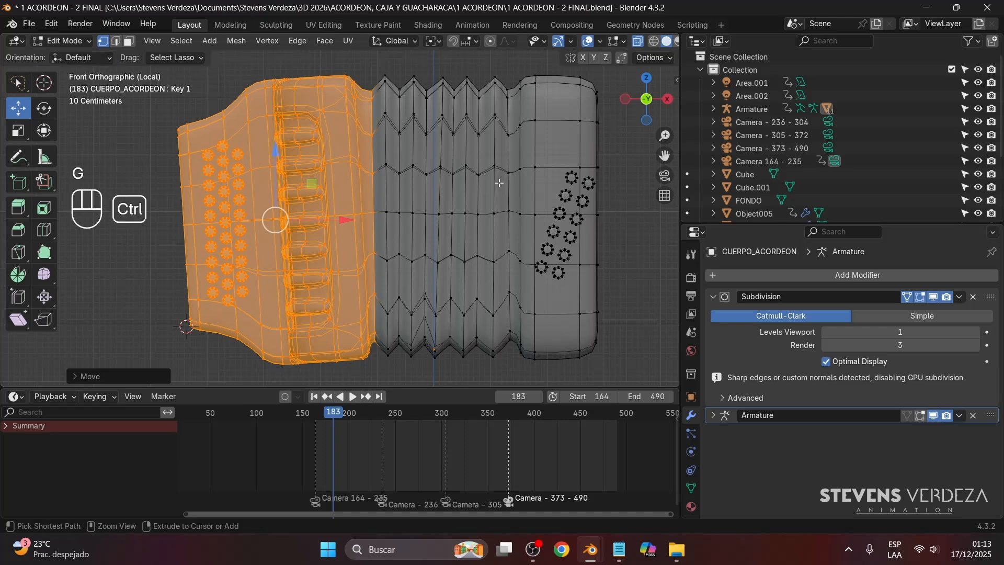
Shrink the selection at the keyboard box's inner edge, rotate the box slightly and raise it level with the bellows
{"action": "key", "text": "ctrl+KP_Subtract"}
{"action": "key", "text": "r"}
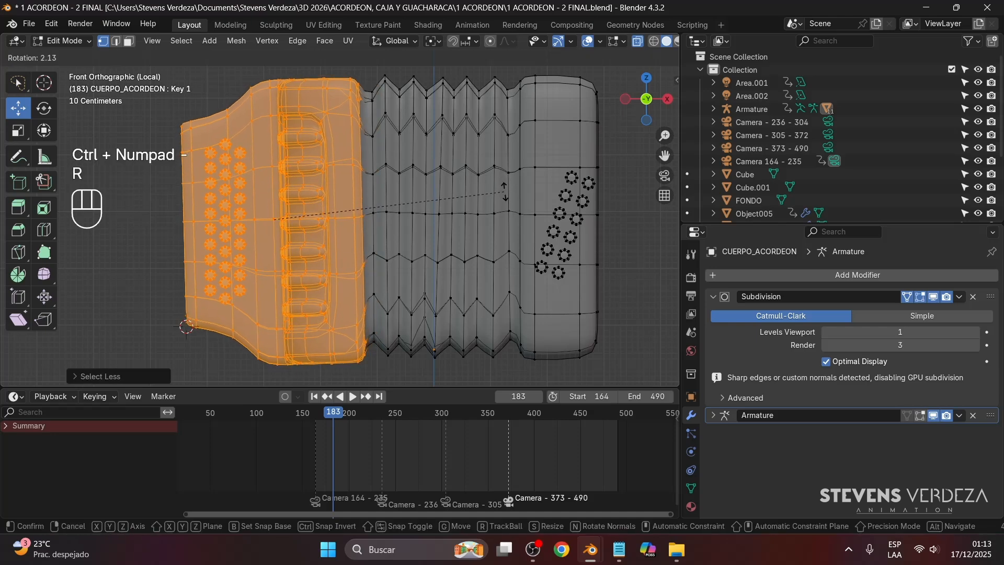
{"action": "key", "text": "g"}
{"action": "left_click", "coordinate": [506, 184]}
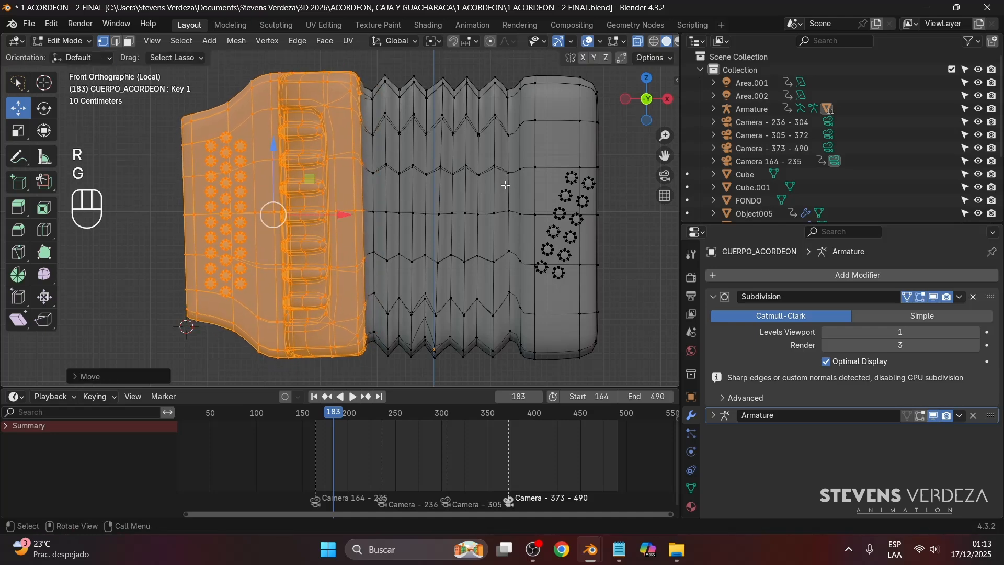
Remove one more edge loop from the selection and rotate the keyboard box until it stands vertical
{"action": "key", "text": "ctrl+KP_Subtract"}
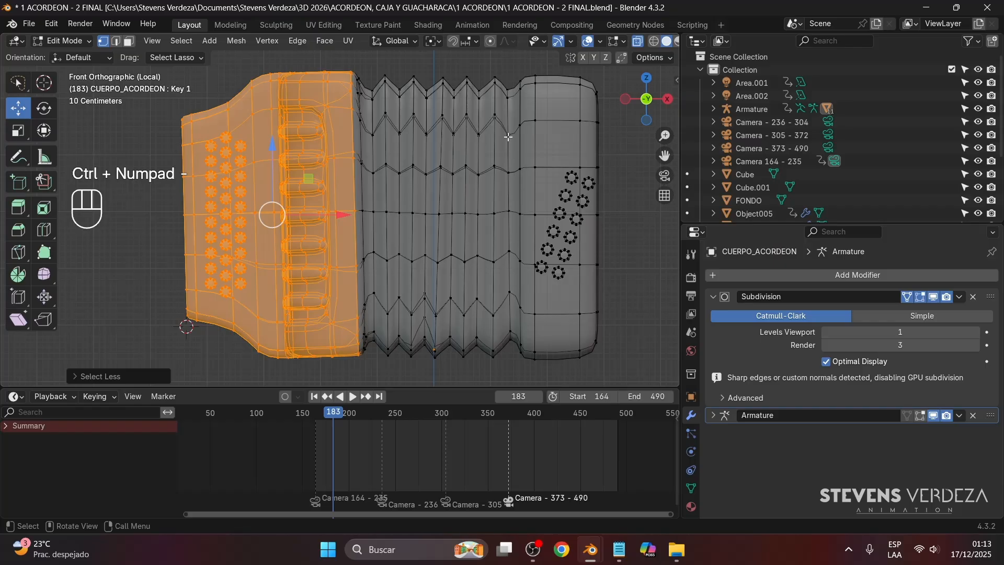
{"action": "key", "text": "r"}
{"action": "left_click", "coordinate": [510, 149]}
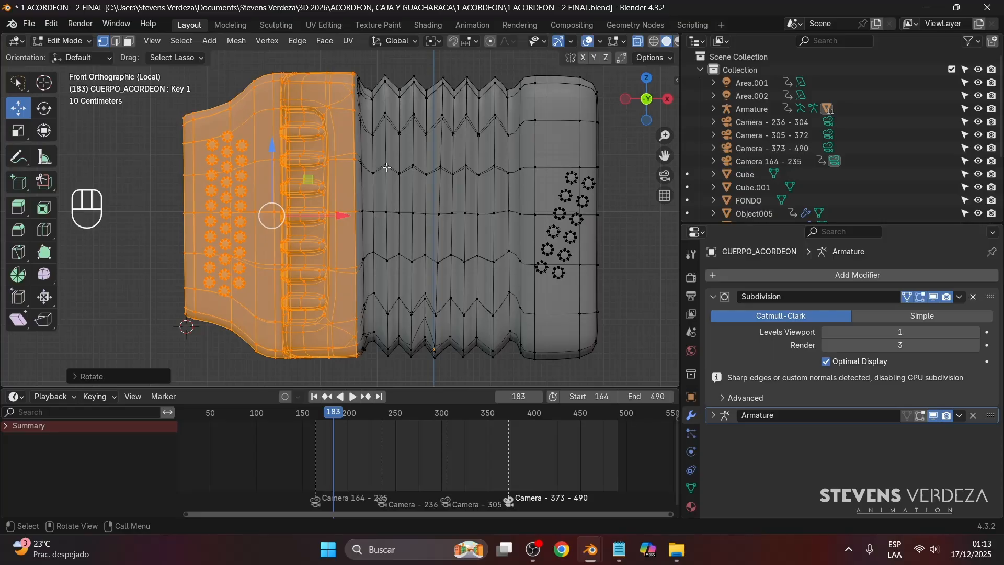
Turn X-ray off and select all twelve round buttons on the bass-side box as linked geometry in face mode
{"action": "middle_click_drag", "start_coordinate": [578, 151], "coordinate": [494, 160], "text": "shift"}
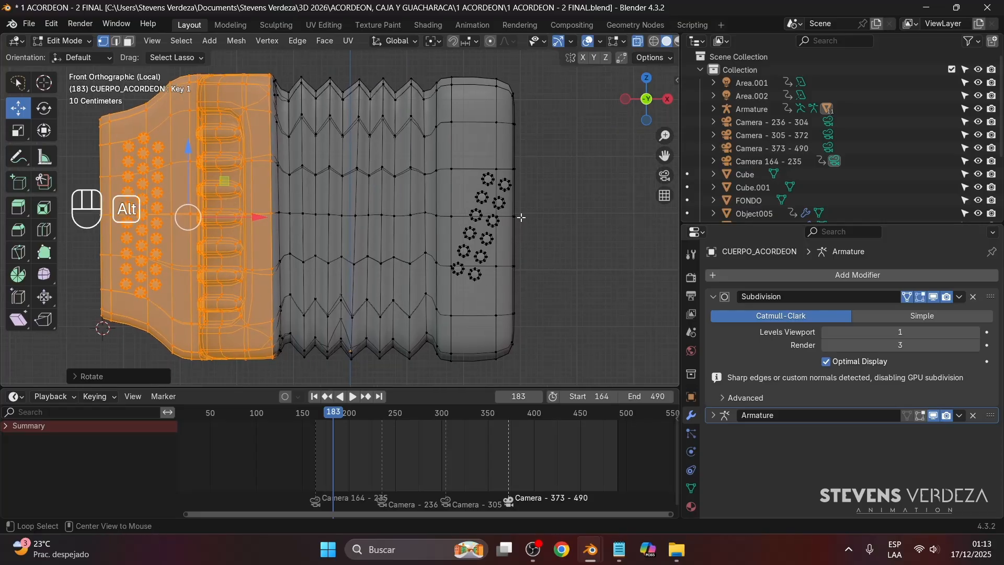
{"action": "key", "text": "alt+z"}
{"action": "scroll", "coordinate": [515, 222], "scroll_direction": "up", "scroll_amount": 1}
{"action": "middle_click_drag", "start_coordinate": [569, 224], "coordinate": [546, 224], "text": "shift"}
{"action": "left_click", "coordinate": [546, 223]}
{"action": "key", "text": "3"}
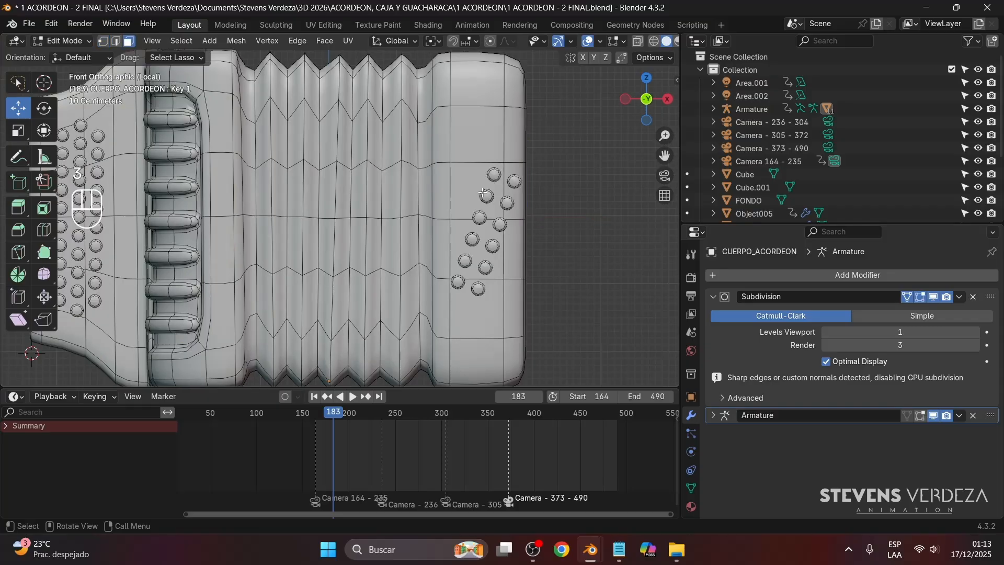
{"action": "key", "text": "l"}
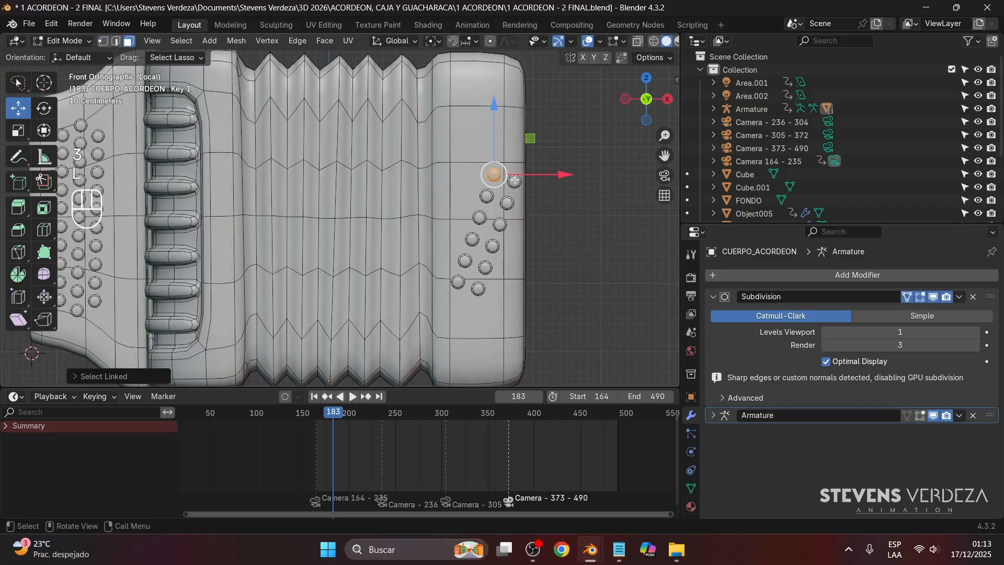
{"action": "key", "text": "l"}
{"action": "key", "text": "l"}
{"action": "key", "text": "l"}
{"action": "key", "text": "l"}
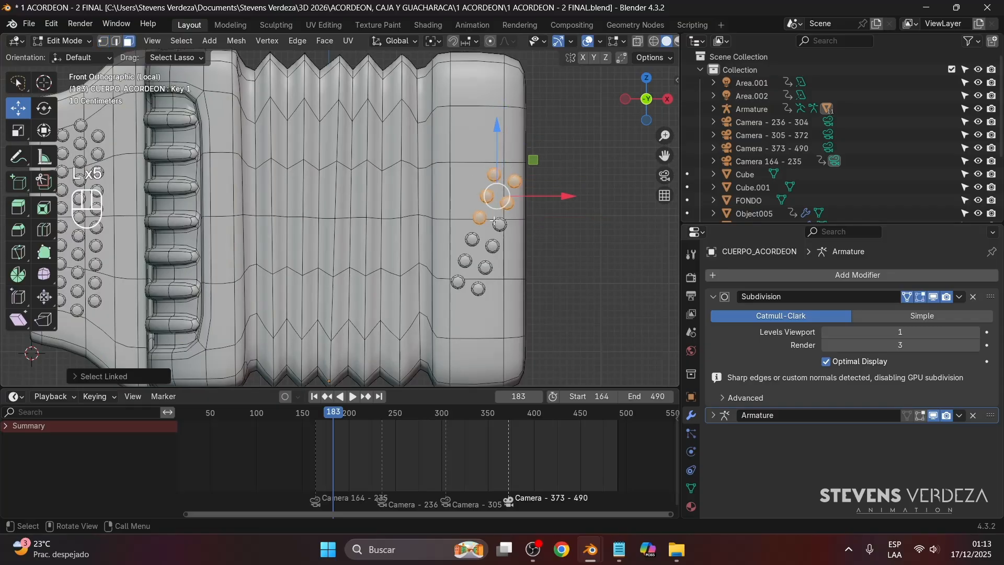
{"action": "key", "text": "l"}
{"action": "key", "text": "l"}
{"action": "key", "text": "l"}
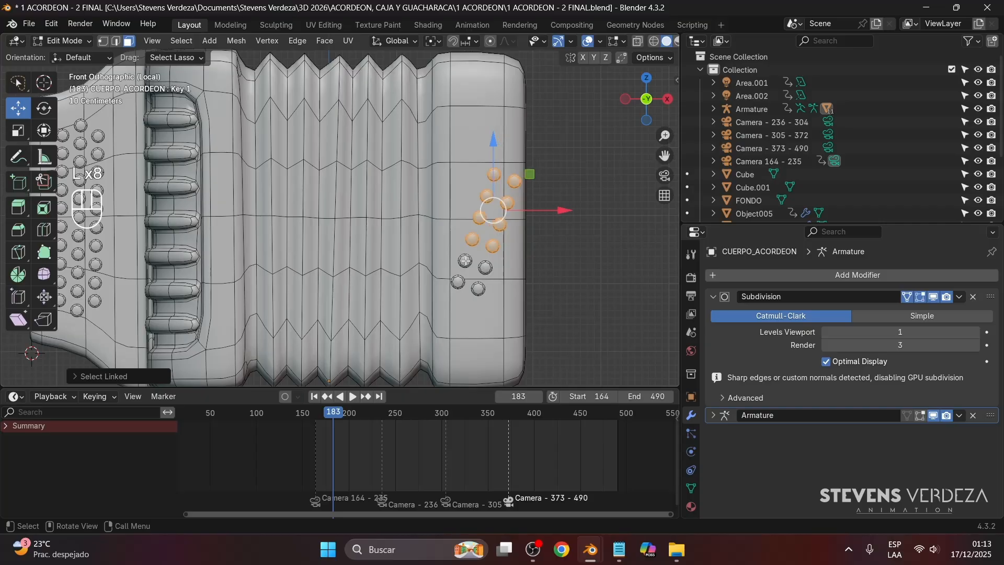
{"action": "key", "text": "l"}
{"action": "key", "text": "l"}
{"action": "key", "text": "l"}
{"action": "key", "text": "l"}
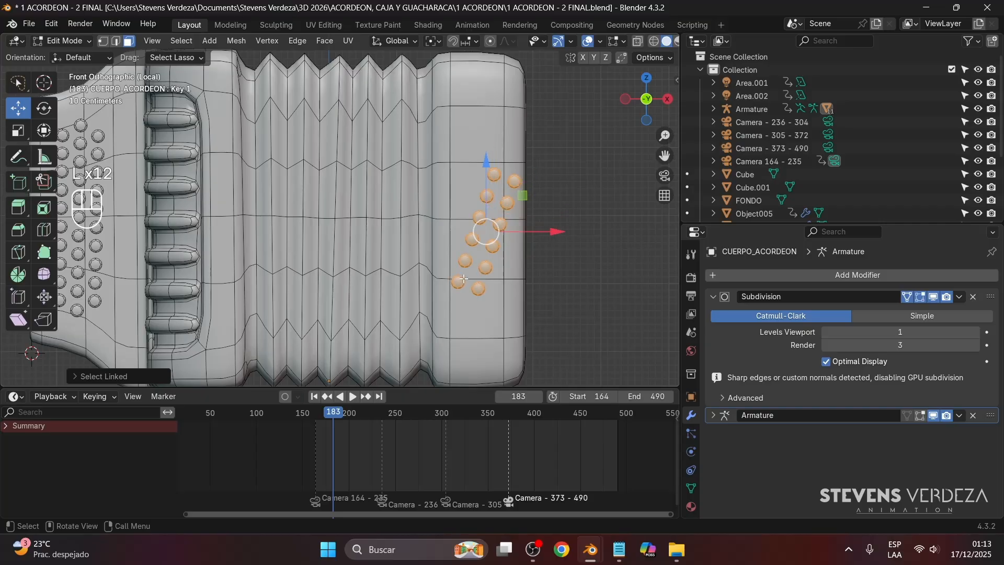
Rotate the twelve bass buttons into two vertical columns and center them on the bass-side box
{"action": "key", "text": "r"}
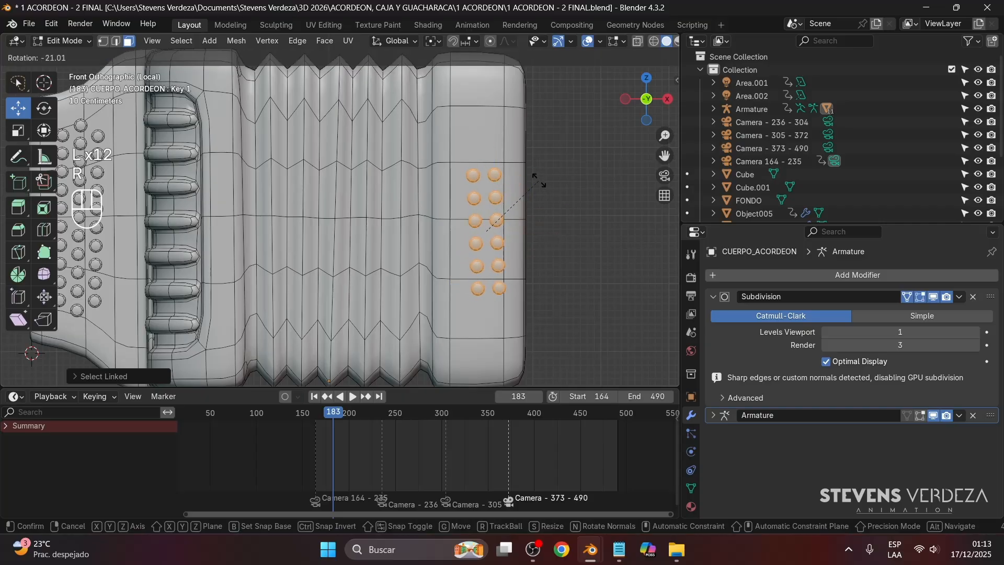
{"action": "left_click", "coordinate": [554, 178]}
{"action": "left_click", "coordinate": [690, 489]}
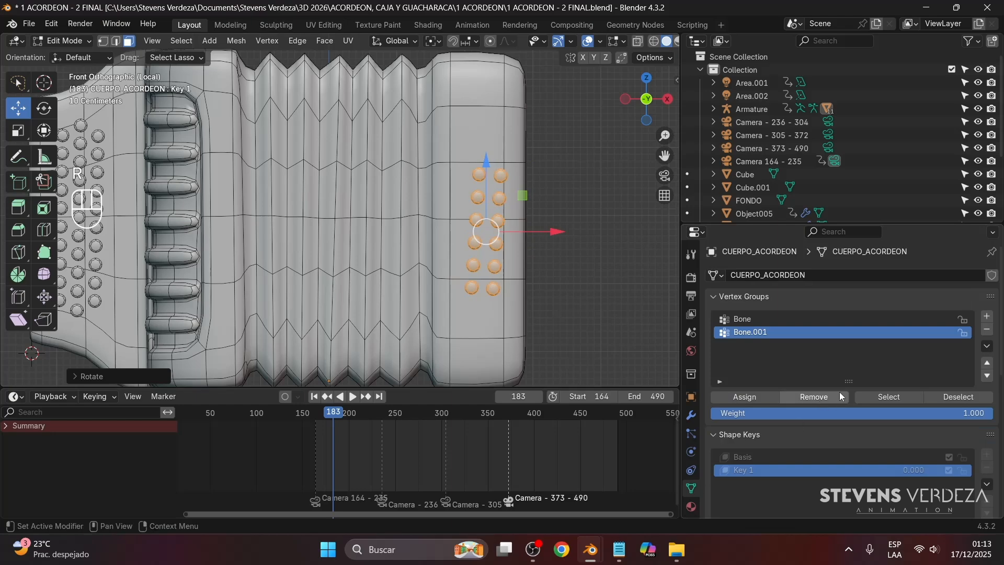
{"action": "scroll", "coordinate": [768, 450], "scroll_direction": "down", "scroll_amount": 3}
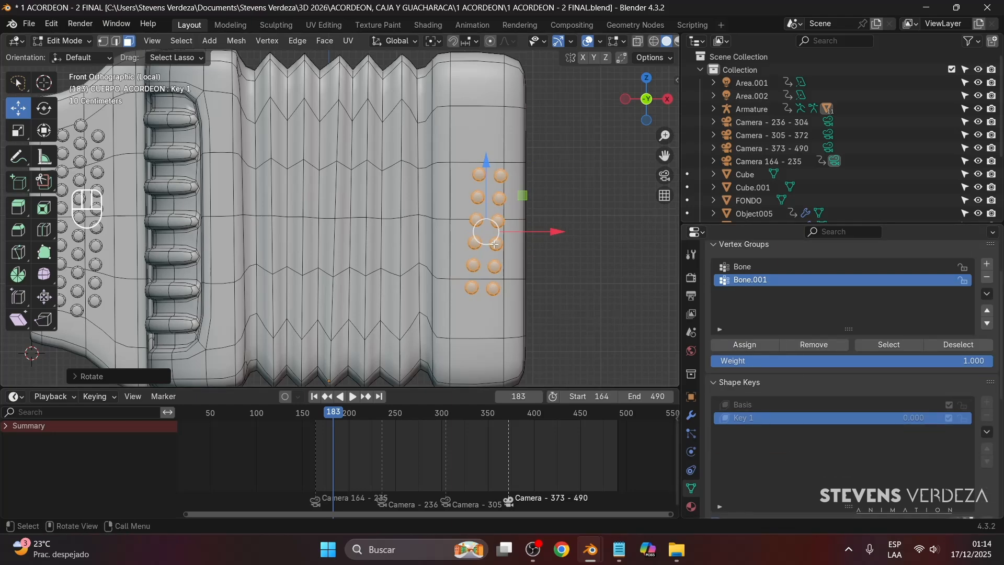
{"action": "key", "text": "r"}
{"action": "left_click", "coordinate": [548, 199]}
{"action": "key", "text": "g"}
{"action": "left_click", "coordinate": [529, 188]}
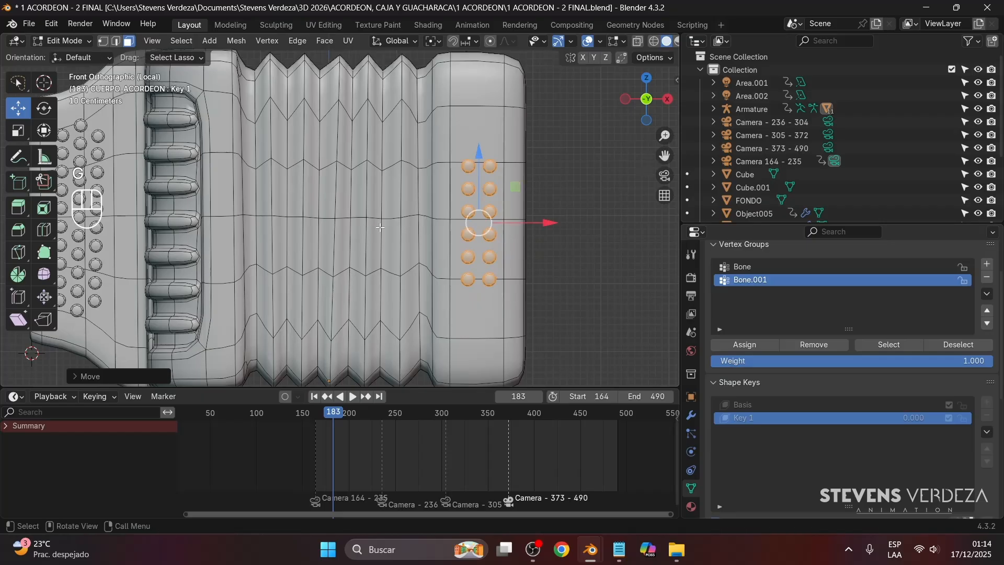
Return to vertex mode, switch the selection tool to Select Box and turn X-ray on
{"action": "scroll", "coordinate": [380, 228], "scroll_direction": "down", "scroll_amount": 3}
{"action": "middle_click_drag", "start_coordinate": [371, 240], "coordinate": [407, 252], "text": "shift"}
{"action": "key", "text": "1"}
{"action": "scroll", "coordinate": [389, 216], "scroll_direction": "up", "scroll_amount": 2}
{"action": "scroll", "coordinate": [418, 131], "scroll_direction": "down", "scroll_amount": 1}
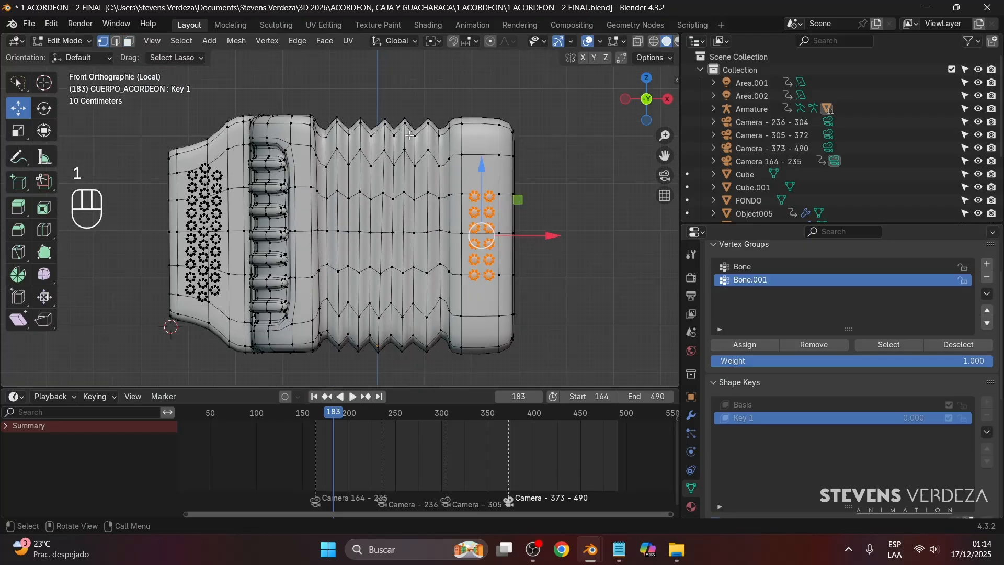
{"action": "left_click", "coordinate": [428, 125]}
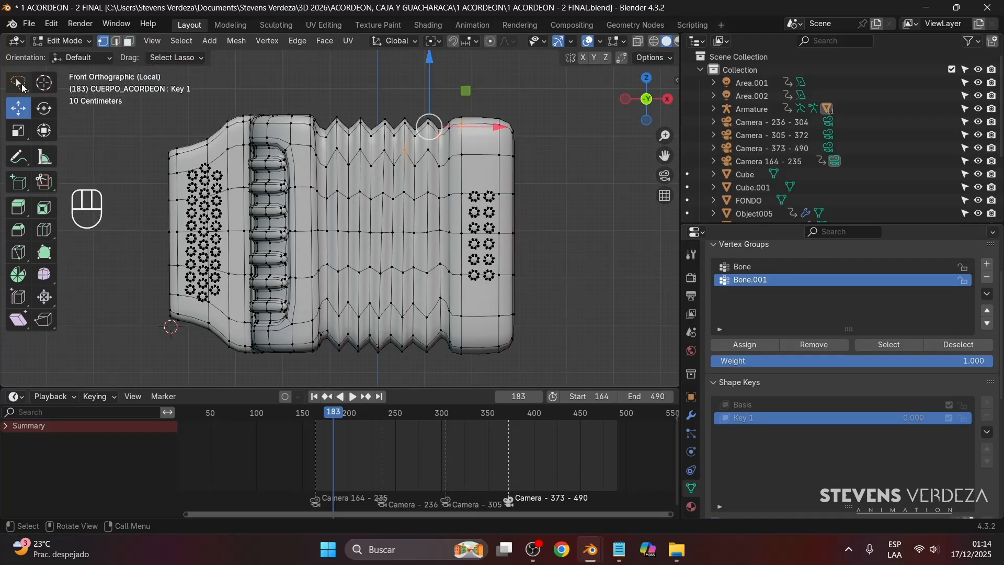
{"action": "left_click_drag", "start_coordinate": [21, 86], "coordinate": [79, 114]}
{"action": "key", "text": "alt+z"}
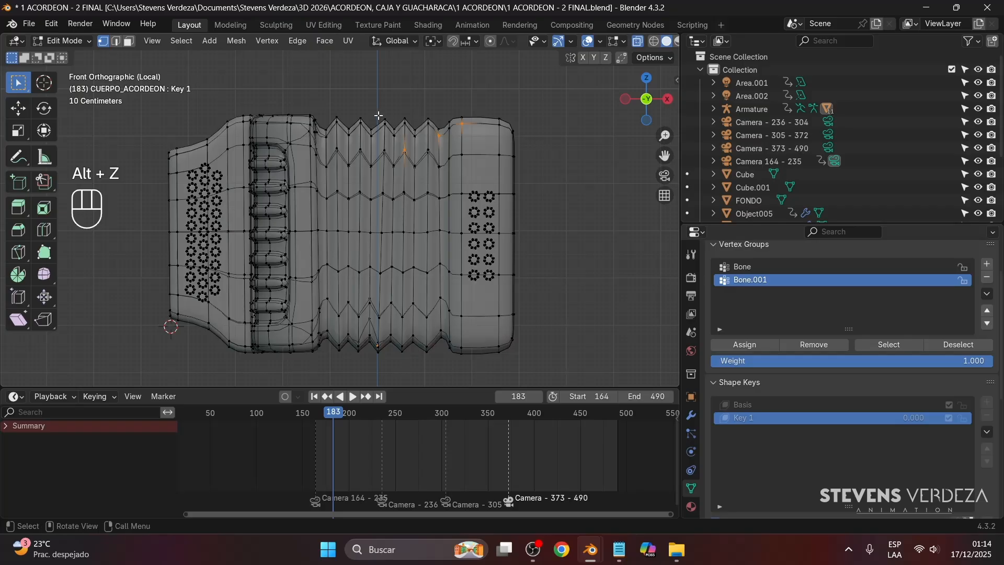
Box-select the tilted vertex loop in the middle of the bellows and rotate it until vertical
{"action": "left_click_drag", "start_coordinate": [379, 115], "coordinate": [388, 352]}
{"action": "scroll", "coordinate": [474, 257], "scroll_direction": "up", "scroll_amount": 1}
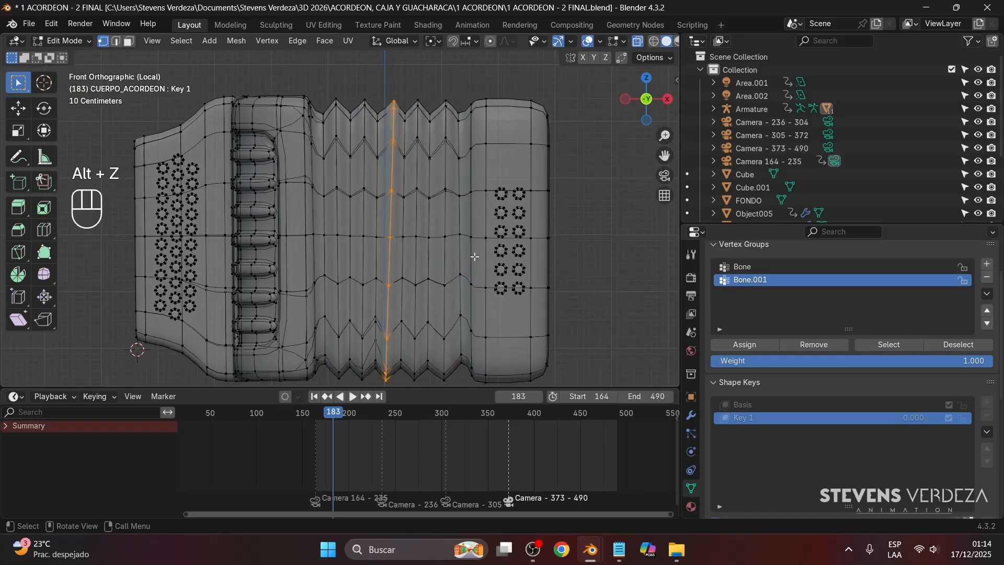
{"action": "key", "text": "r"}
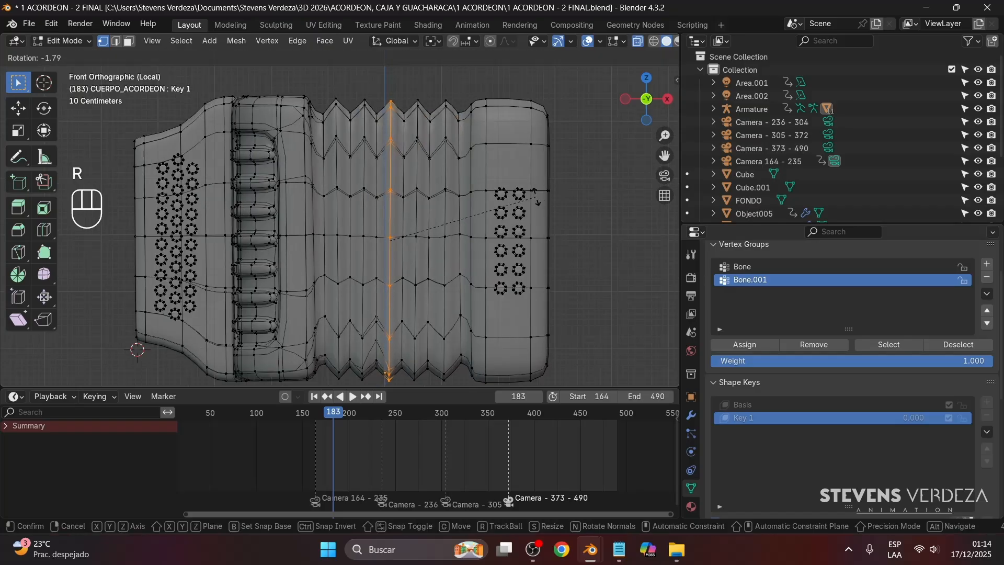
{"action": "left_click", "coordinate": [535, 193]}
Box-select everything on the bass side of the bellows' middle loop and move it inward along X to tighten the folds
{"action": "scroll", "coordinate": [538, 189], "scroll_direction": "down", "scroll_amount": 2}
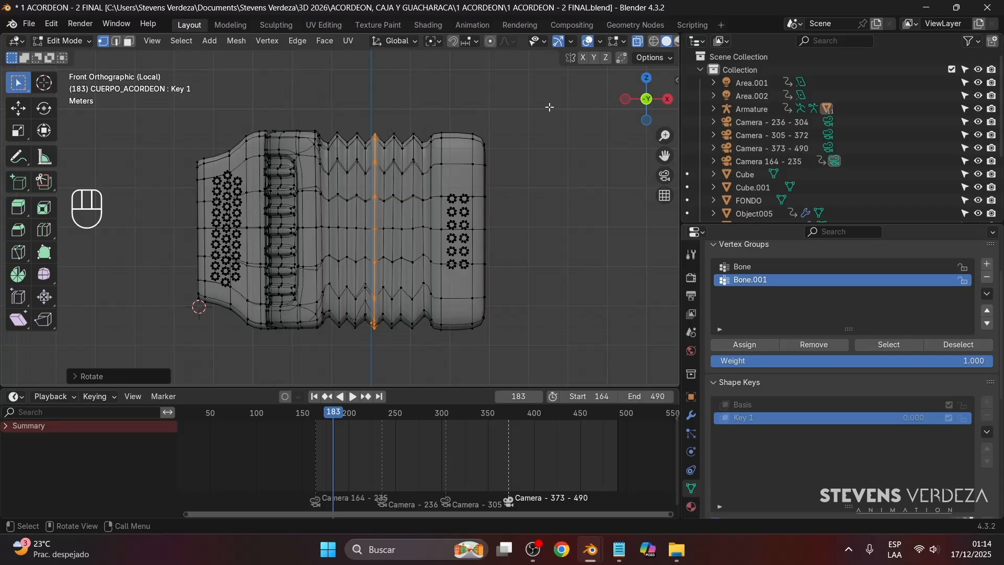
{"action": "left_click_drag", "start_coordinate": [549, 107], "coordinate": [372, 364]}
{"action": "scroll", "coordinate": [407, 285], "scroll_direction": "up", "scroll_amount": 1}
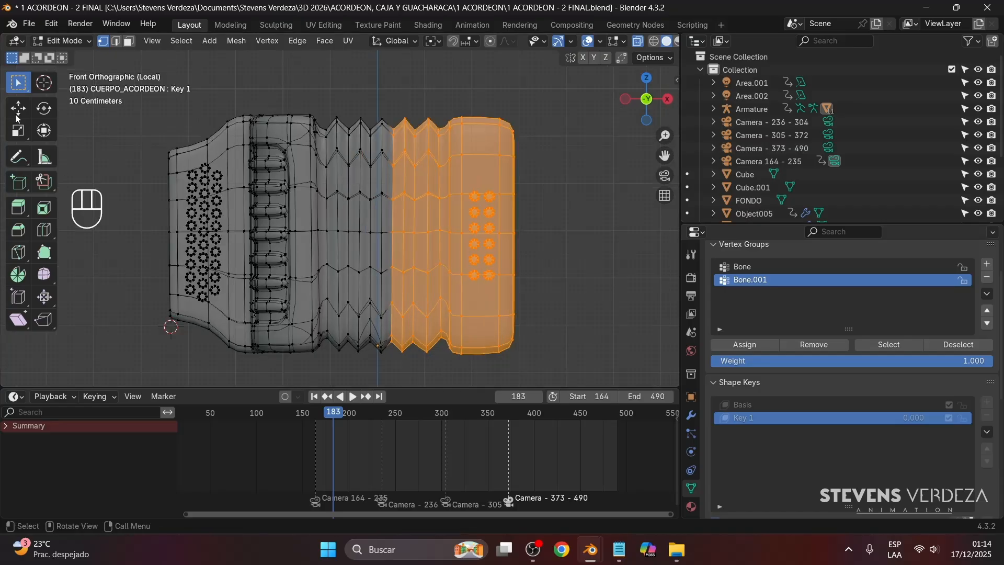
{"action": "left_click", "coordinate": [17, 111]}
{"action": "mouse_move", "coordinate": [499, 237]}
{"action": "left_mouse_down"}
{"action": "mouse_move", "coordinate": [484, 237]}
{"action": "mouse_move", "coordinate": [515, 232]}
{"action": "mouse_move", "coordinate": [490, 224]}
{"action": "left_mouse_up"}
{"action": "key", "text": "ctrl+KP_Subtract"}
{"action": "key", "text": "ctrl+KP_Subtract"}
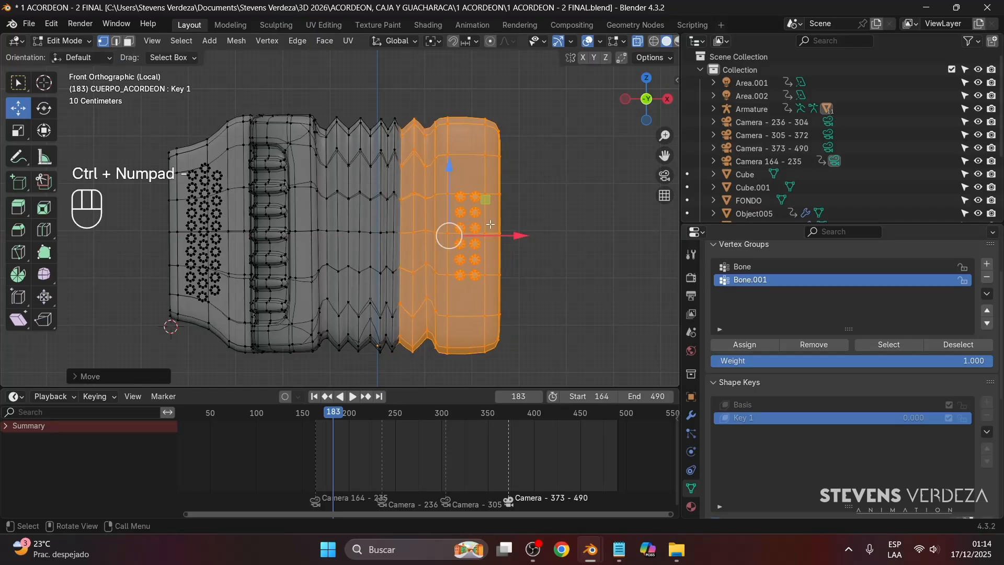
Select only the next tilted vertex loop on the bass side of the bellows and rotate it until vertical
{"action": "left_click_drag", "start_coordinate": [408, 118], "coordinate": [395, 370]}
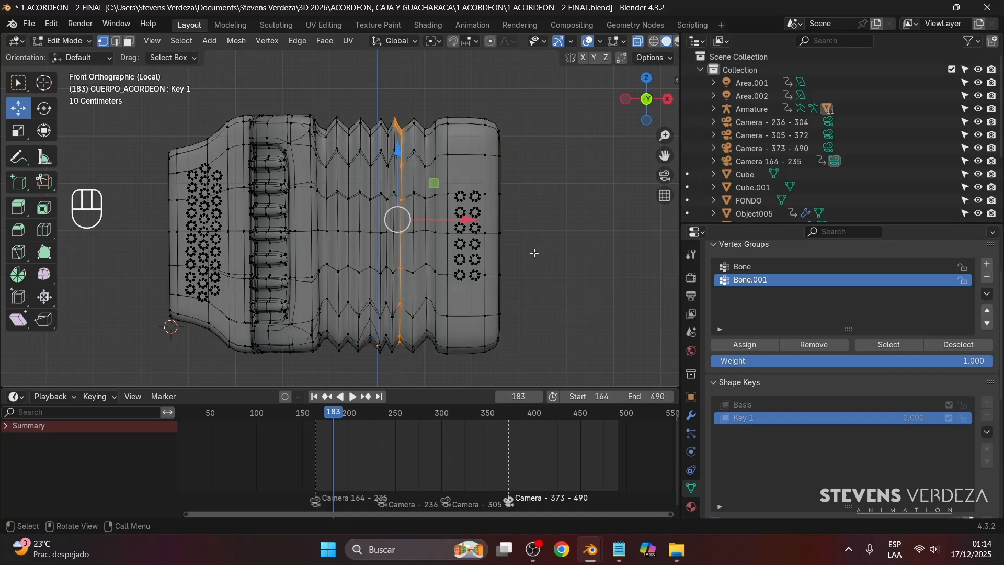
{"action": "key", "text": "r"}
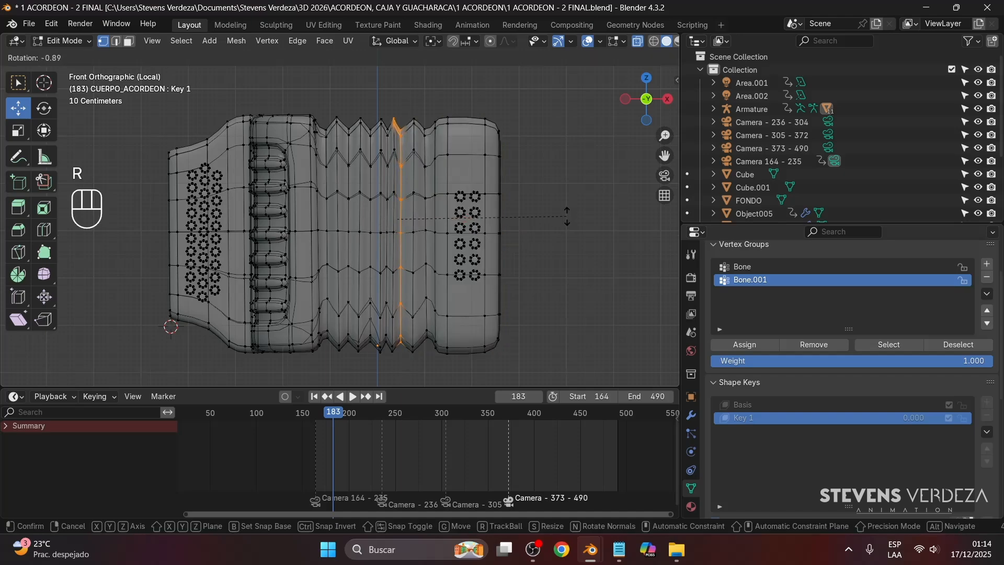
{"action": "left_click", "coordinate": [567, 215]}
{"action": "key", "text": "ctrl+z"}
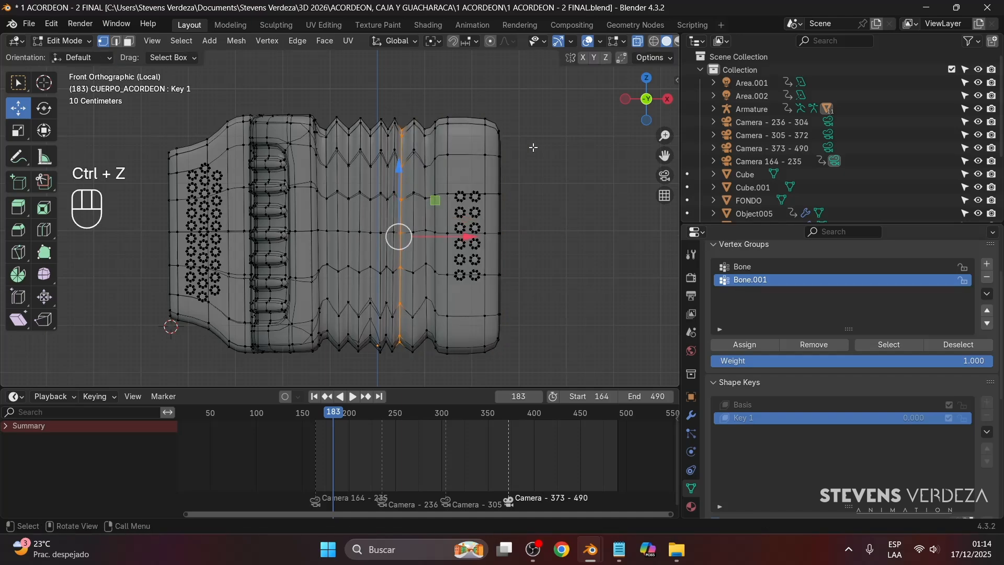
{"action": "key", "text": "r"}
{"action": "left_click", "coordinate": [520, 151]}
Compress the remaining bass-side folds by reselecting fewer loops each time and moving them with the bass box inward along X
{"action": "left_click_drag", "start_coordinate": [548, 87], "coordinate": [405, 385]}
{"action": "left_click_drag", "start_coordinate": [513, 234], "coordinate": [508, 234]}
{"action": "left_click_drag", "start_coordinate": [565, 97], "coordinate": [413, 373]}
{"action": "left_click_drag", "start_coordinate": [524, 240], "coordinate": [514, 244]}
{"action": "left_click_drag", "start_coordinate": [553, 77], "coordinate": [419, 380]}
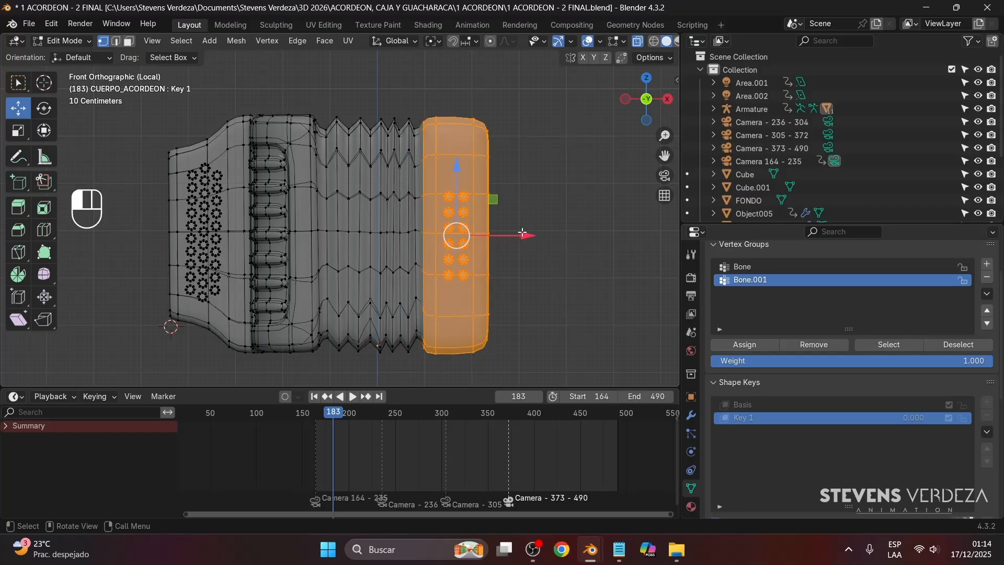
{"action": "left_click_drag", "start_coordinate": [522, 232], "coordinate": [517, 234]}
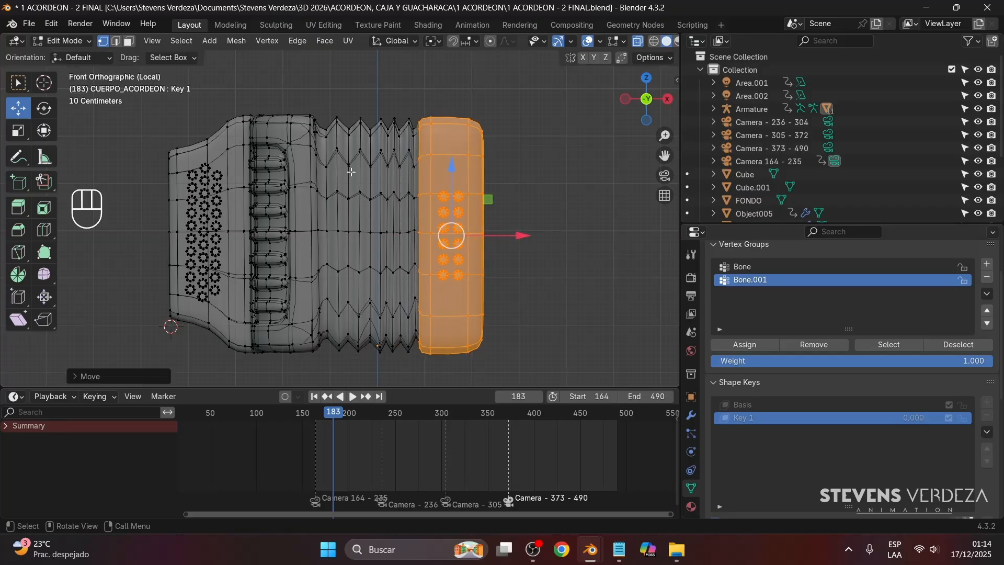
Box-select the keyboard side with its adjoining bellows folds and move it slightly inward along X
{"action": "left_click", "coordinate": [366, 104]}
{"action": "left_click_drag", "start_coordinate": [133, 106], "coordinate": [380, 362]}
{"action": "left_click_drag", "start_coordinate": [339, 250], "coordinate": [339, 180]}
{"action": "key", "text": "ctrl+z"}
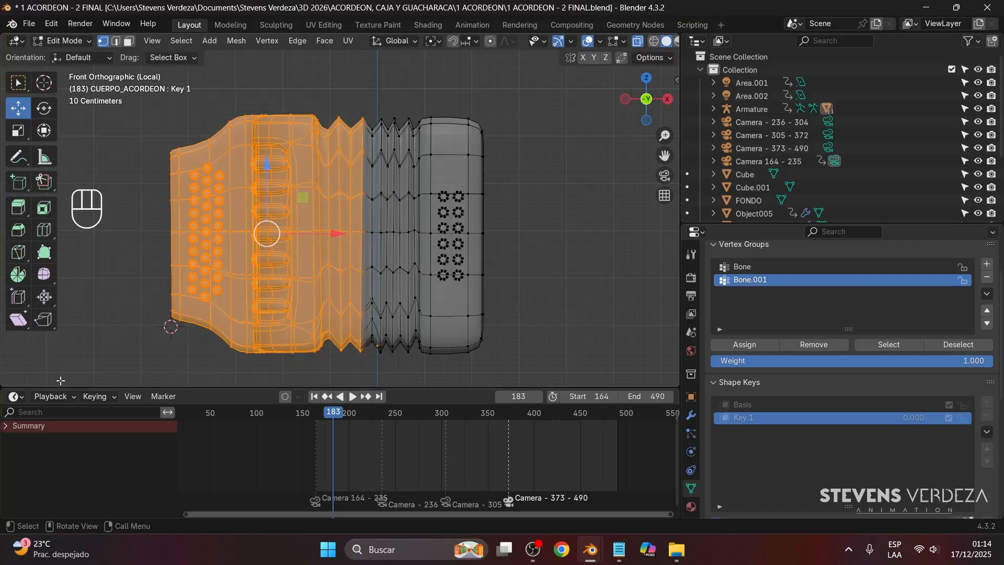
{"action": "scroll", "coordinate": [751, 426], "scroll_direction": "down", "scroll_amount": 2}
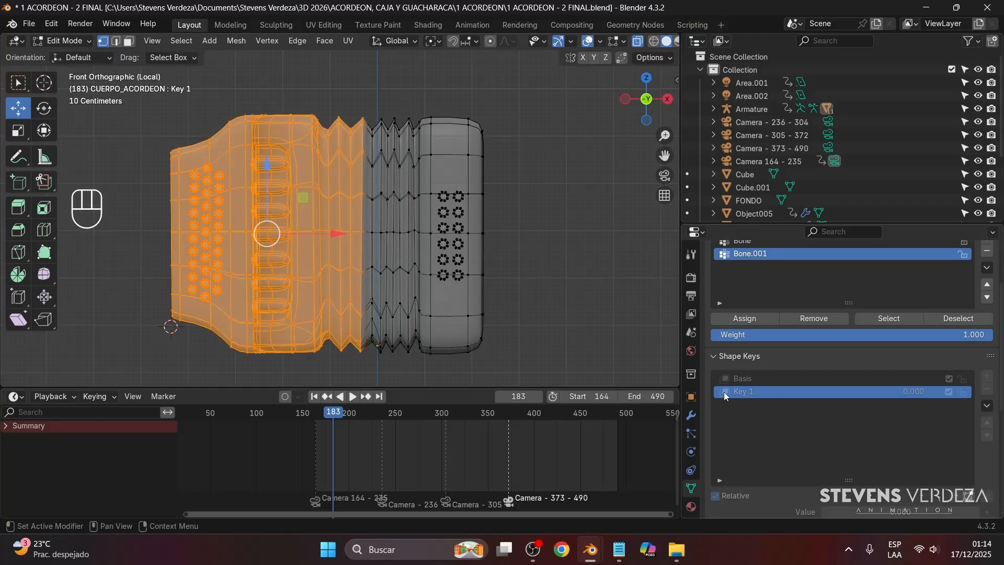
{"action": "left_click_drag", "start_coordinate": [350, 234], "coordinate": [352, 233]}
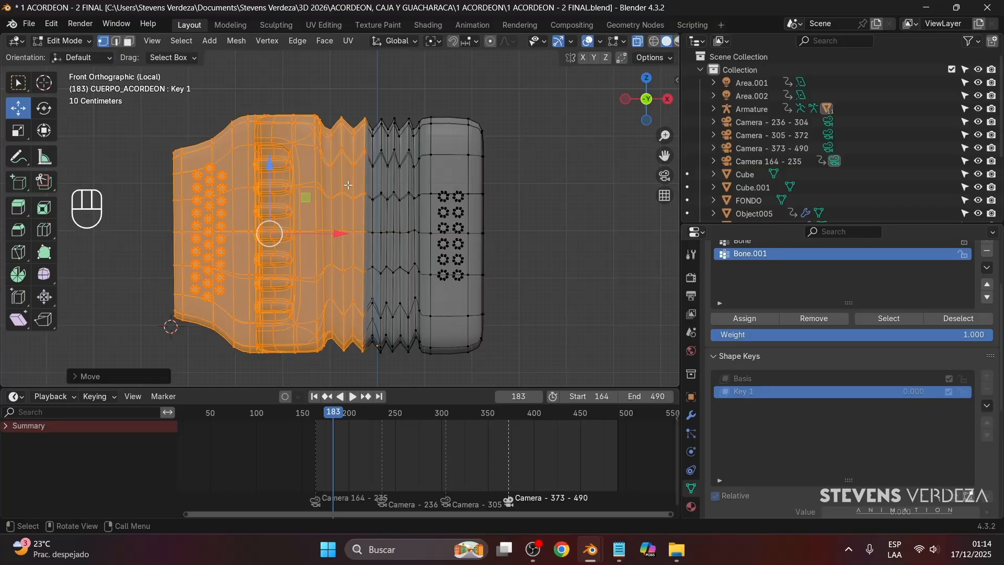
Compress the keyboard-side folds one by one, dropping each loop from the selection and moving the rest inward along X
{"action": "left_click_drag", "start_coordinate": [361, 95], "coordinate": [48, 411]}
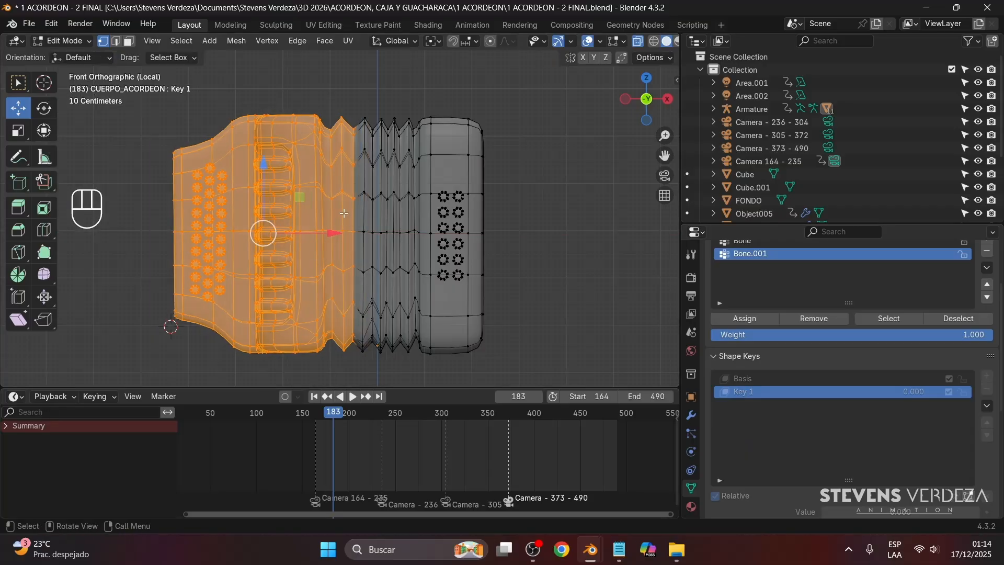
{"action": "left_click_drag", "start_coordinate": [303, 239], "coordinate": [306, 239]}
{"action": "left_click_drag", "start_coordinate": [355, 103], "coordinate": [150, 395]}
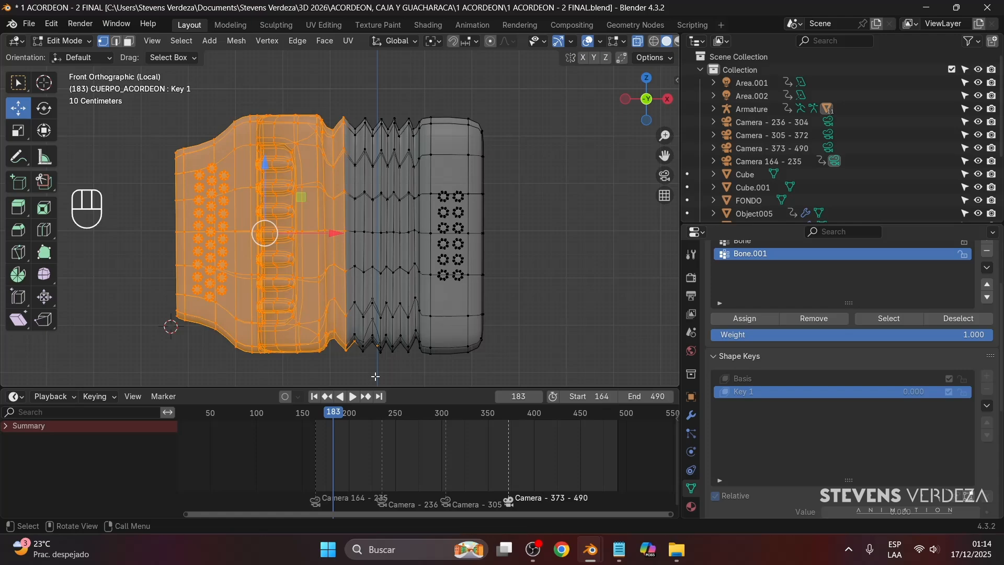
{"action": "left_click_drag", "start_coordinate": [400, 373], "coordinate": [349, 320], "text": "ctrl"}
{"action": "left_click_drag", "start_coordinate": [309, 228], "coordinate": [311, 230]}
{"action": "left_click_drag", "start_coordinate": [354, 98], "coordinate": [342, 370], "text": "ctrl"}
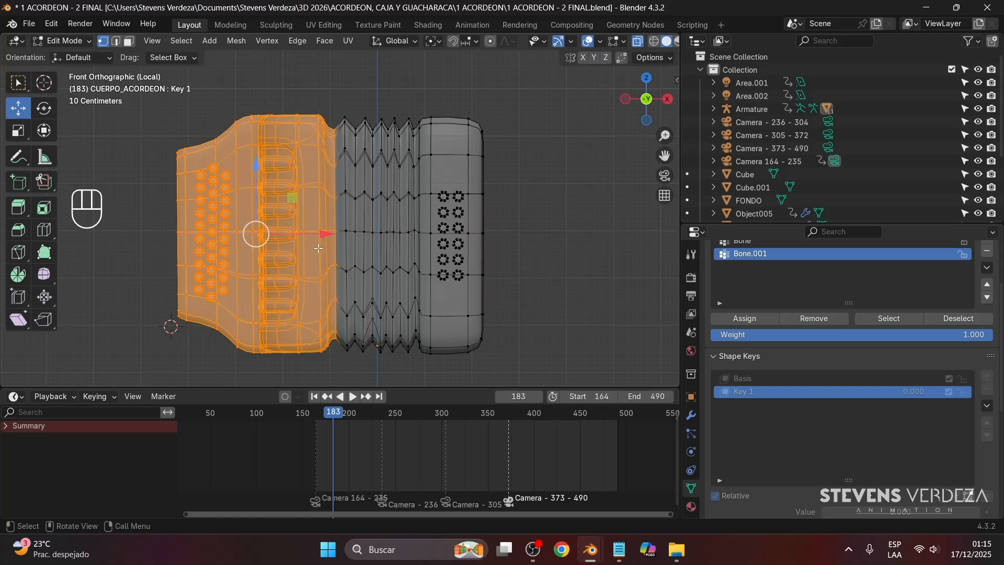
{"action": "left_click_drag", "start_coordinate": [309, 234], "coordinate": [315, 249]}
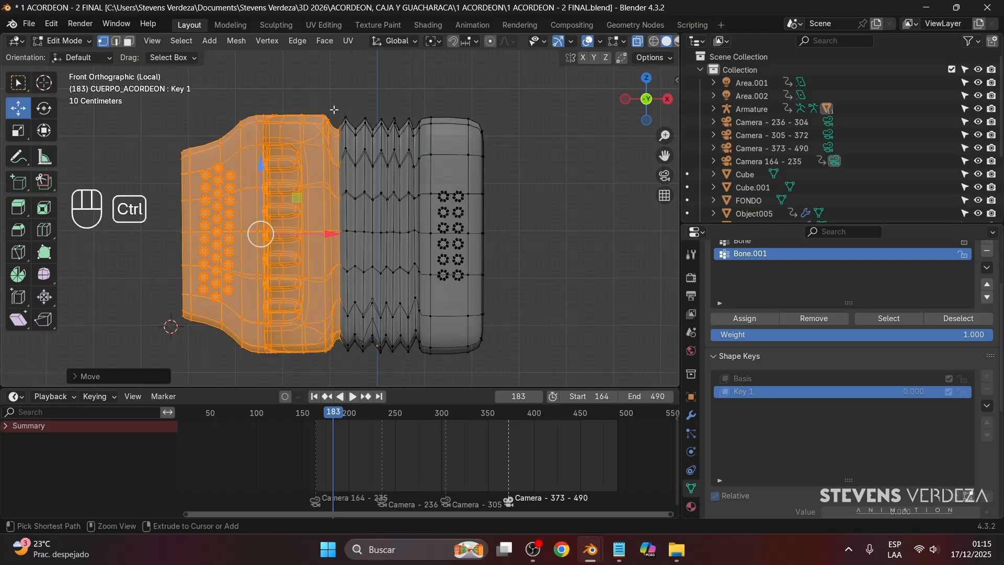
{"action": "left_click_drag", "start_coordinate": [364, 102], "coordinate": [332, 385], "text": "ctrl"}
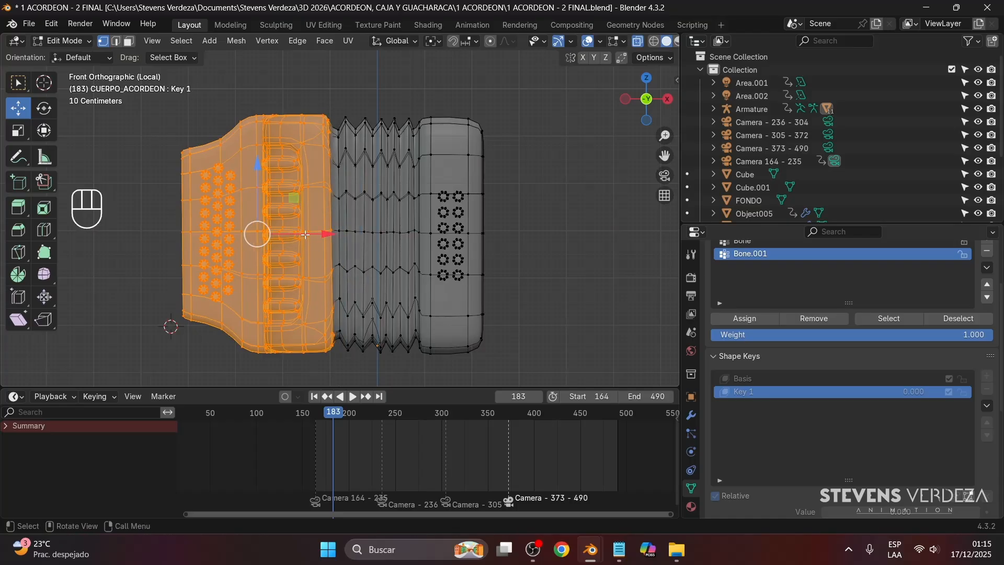
{"action": "left_click_drag", "start_coordinate": [306, 234], "coordinate": [307, 235]}
Return to Object Mode and rename the Key 1 shape key to ENCOGIDA
{"action": "key", "text": "Tab"}
{"action": "double_click", "coordinate": [745, 359]}
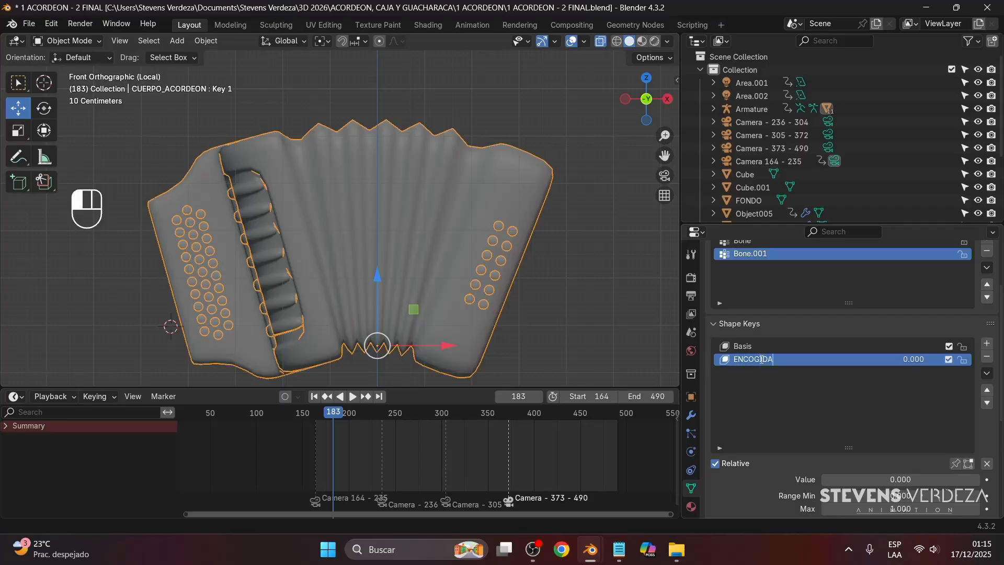
{"action": "type", "text": "ENCOGIDA"}
{"action": "key", "text": "Return"}
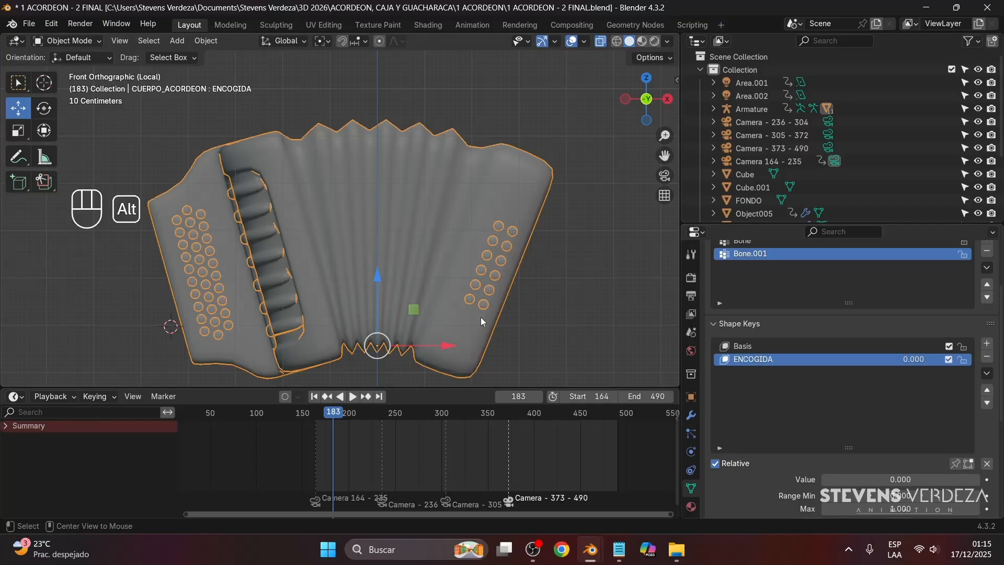
Turn X-ray off, look at the accordion body's modifiers and return to its shape key settings
{"action": "key", "text": "alt+z"}
{"action": "left_click", "coordinate": [321, 417]}
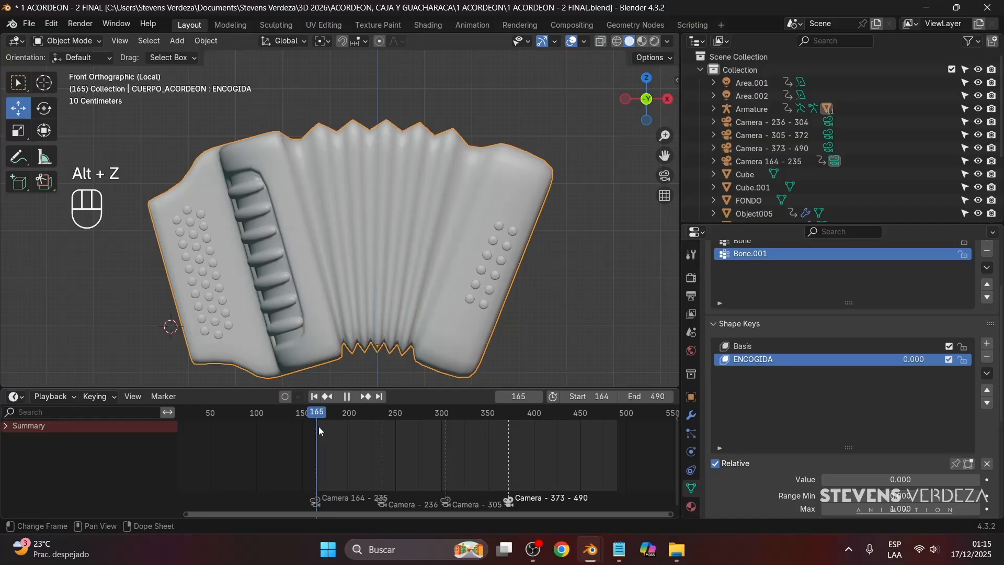
{"action": "left_click", "coordinate": [691, 415]}
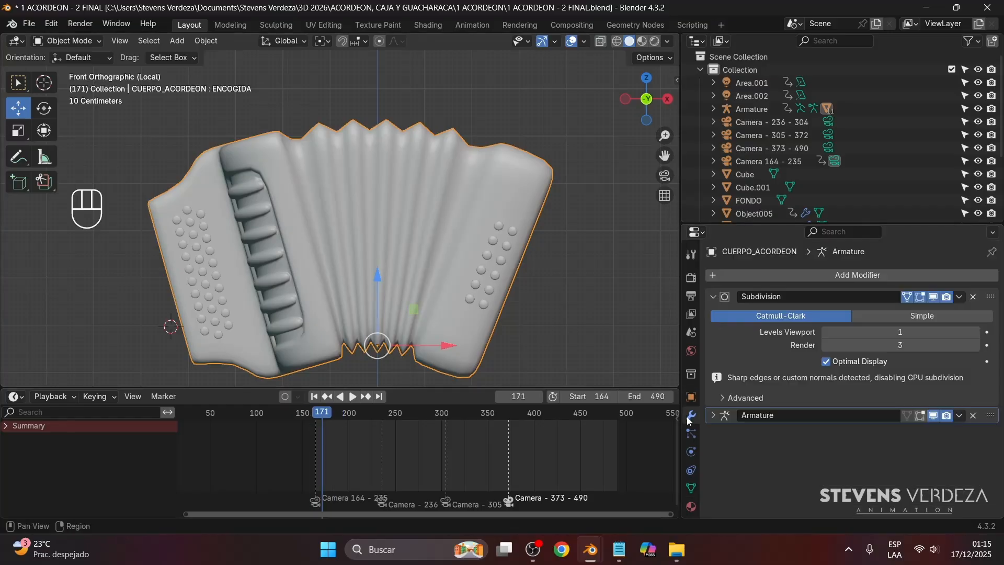
{"action": "left_click", "coordinate": [691, 488]}
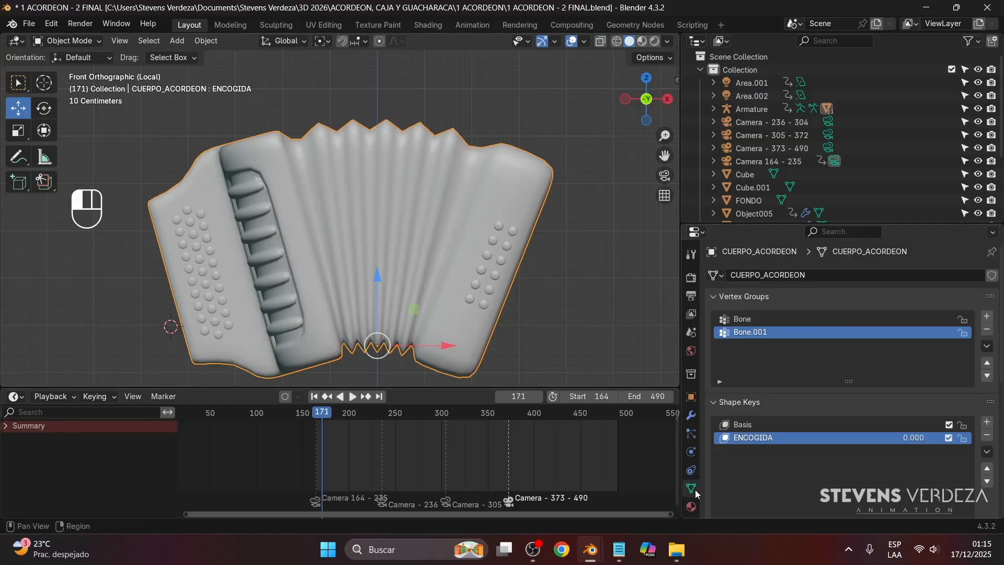
{"action": "scroll", "coordinate": [849, 457], "scroll_direction": "down", "scroll_amount": 3}
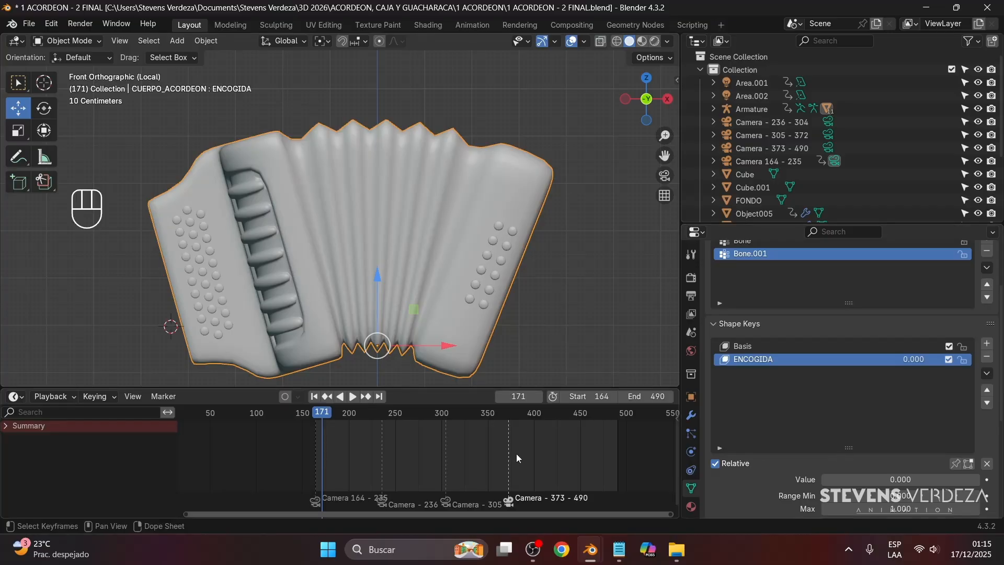
Go to frame 164, enable auto keying and keyframe the ENCOGIDA shape key's value at 0.000
{"action": "left_click_drag", "start_coordinate": [325, 416], "coordinate": [315, 428]}
{"action": "scroll", "coordinate": [312, 438], "scroll_direction": "up", "scroll_amount": 8}
{"action": "middle_click_drag", "start_coordinate": [277, 444], "coordinate": [454, 451]}
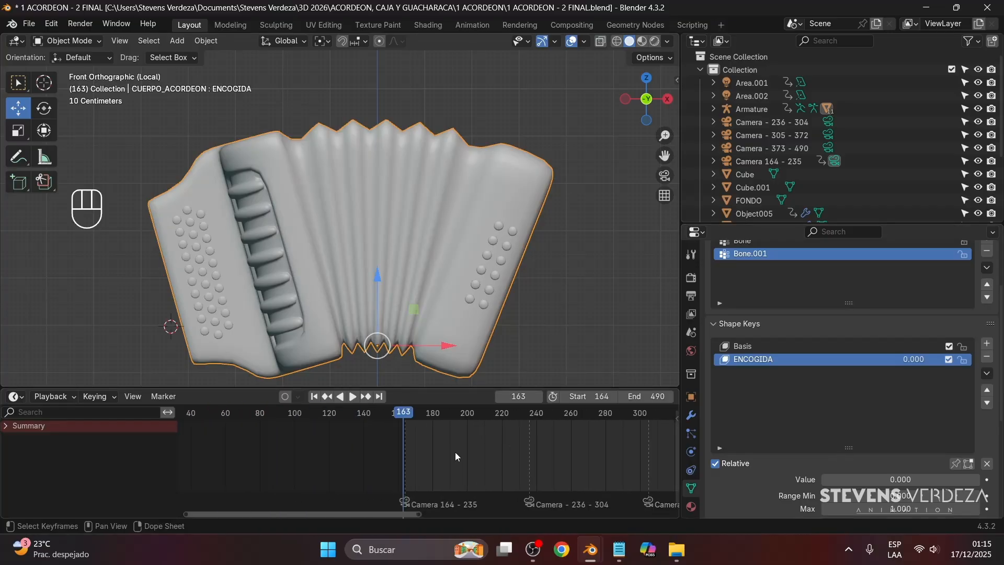
{"action": "scroll", "coordinate": [429, 445], "scroll_direction": "up", "scroll_amount": 8}
{"action": "scroll", "coordinate": [367, 416], "scroll_direction": "up", "scroll_amount": 2}
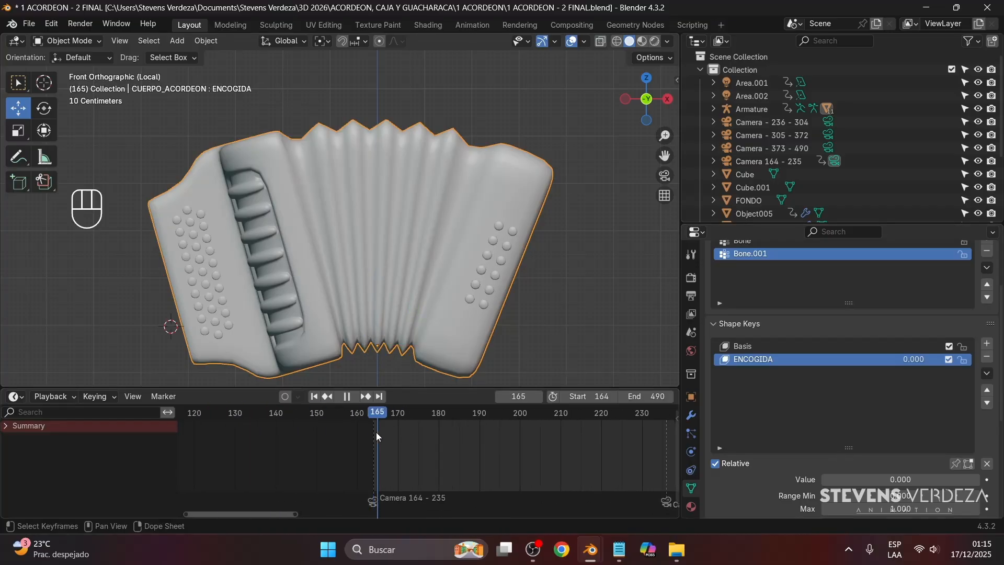
{"action": "key", "text": "space"}
{"action": "key", "text": "space"}
{"action": "scroll", "coordinate": [776, 463], "scroll_direction": "down", "scroll_amount": 2}
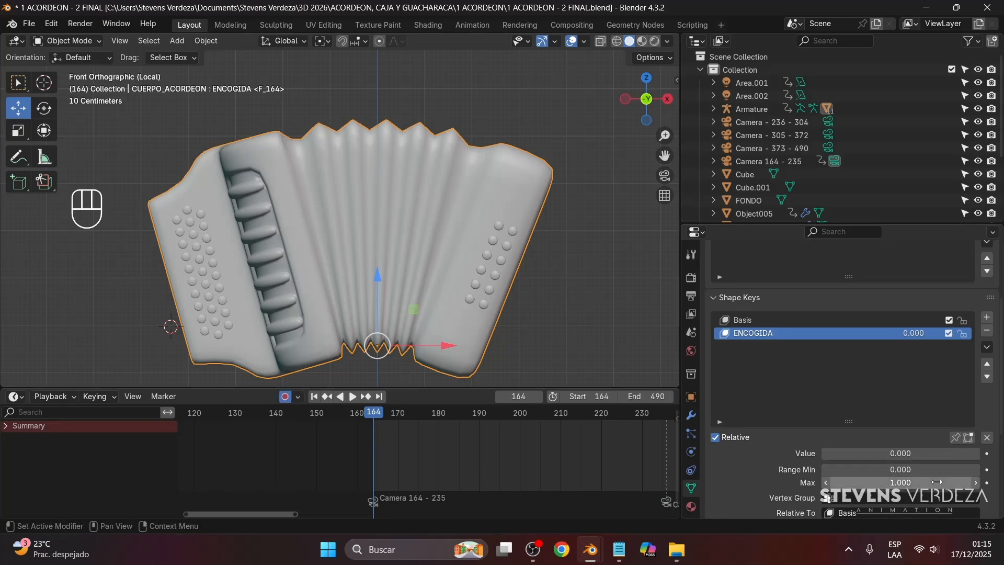
{"action": "left_click", "coordinate": [987, 453]}
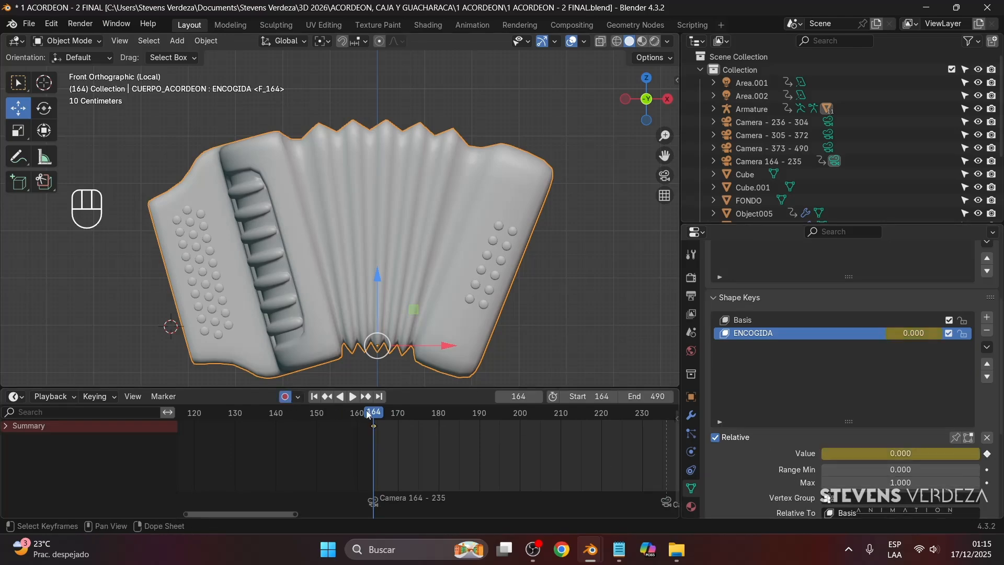
Go to frame 170, set the ENCOGIDA shape key's value to 1.000 and keyframe it
{"action": "key", "text": "space"}
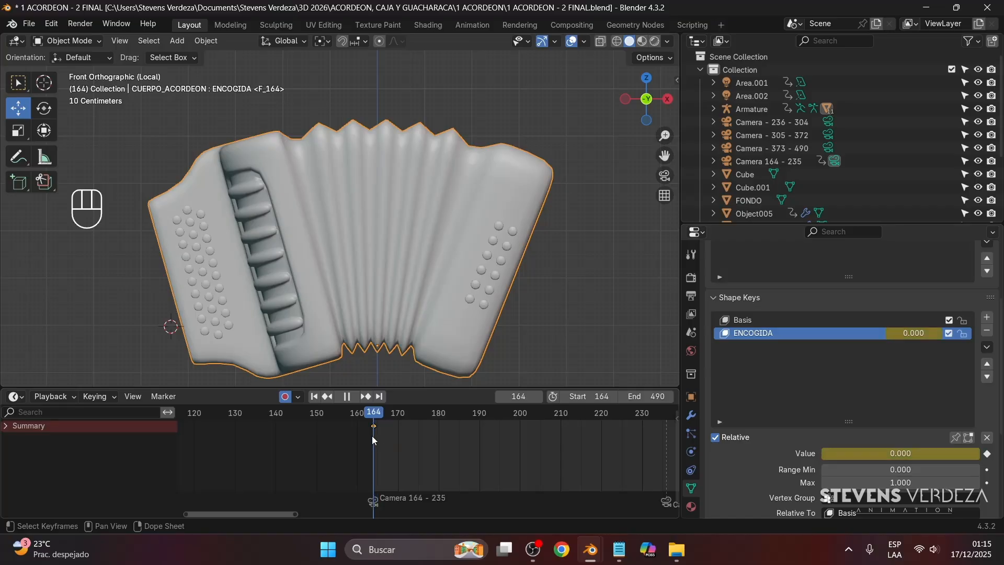
{"action": "key", "text": "space"}
{"action": "scroll", "coordinate": [403, 458], "scroll_direction": "up", "scroll_amount": 1}
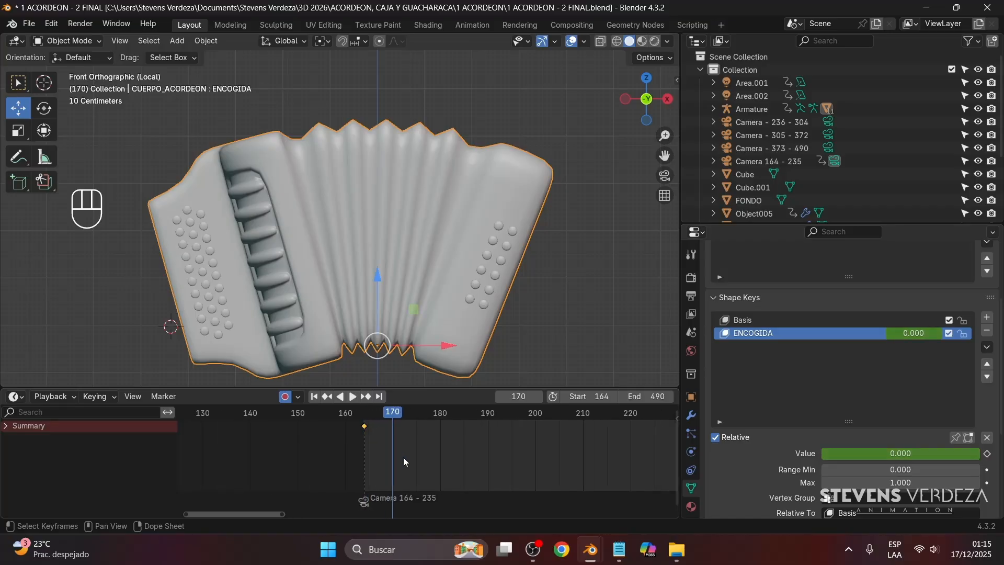
{"action": "scroll", "coordinate": [404, 457], "scroll_direction": "up", "scroll_amount": 1}
{"action": "left_click_drag", "start_coordinate": [877, 454], "coordinate": [993, 454]}
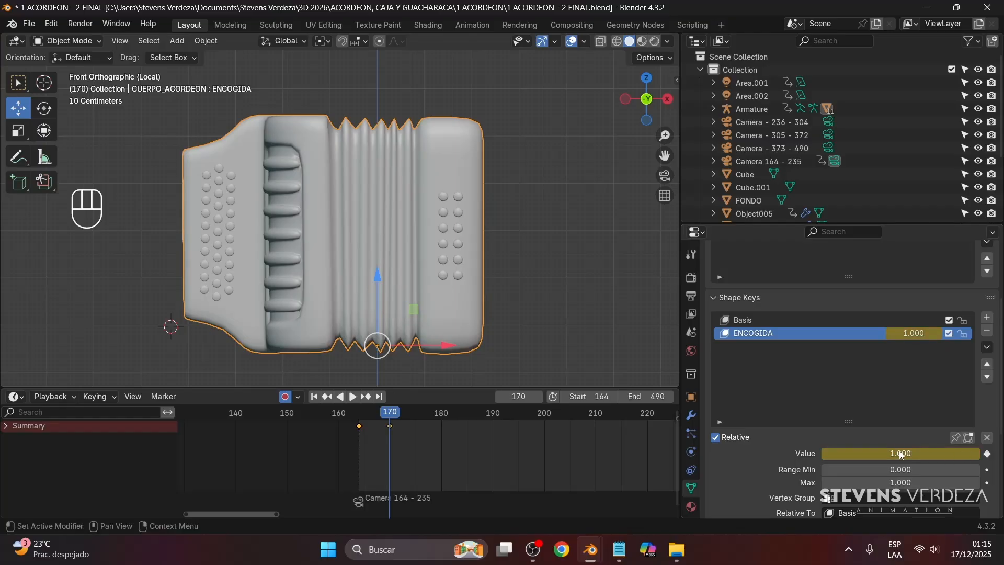
{"action": "key", "text": "i"}
Duplicate the two keyframes at frames 164 and 170 to frames 176 and 182, then preview the bellows motion
{"action": "left_click_drag", "start_coordinate": [386, 416], "coordinate": [431, 435]}
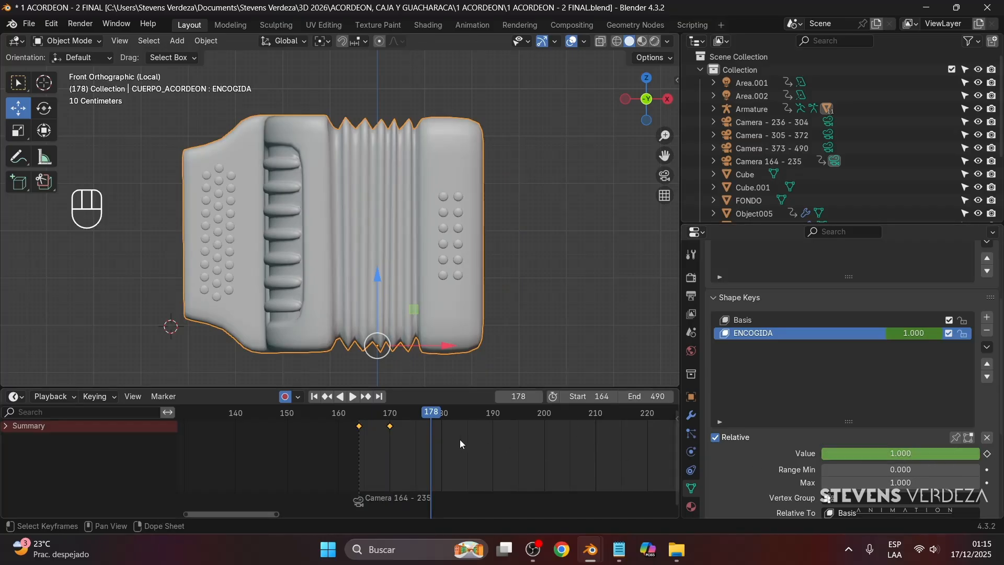
{"action": "left_click_drag", "start_coordinate": [414, 410], "coordinate": [321, 421]}
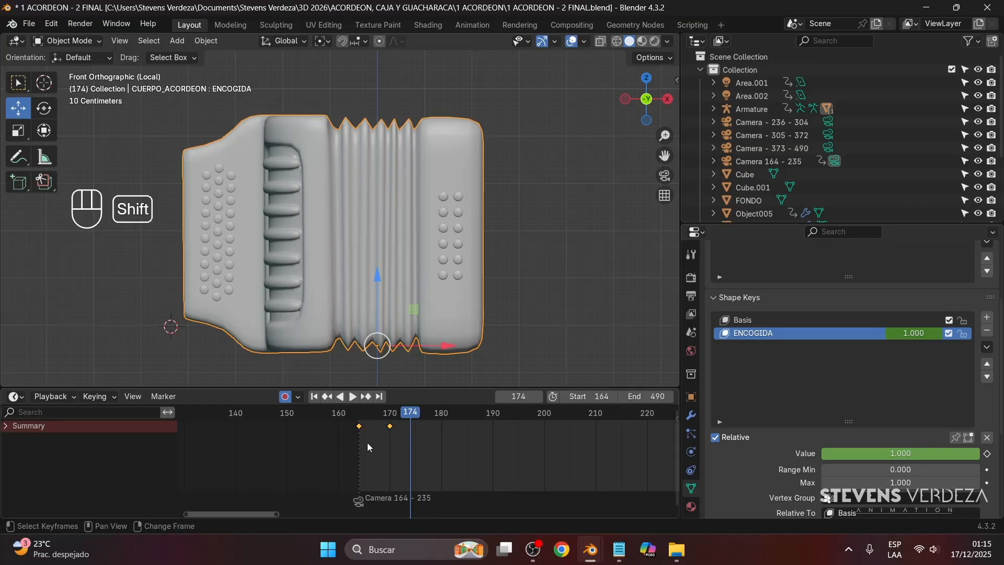
{"action": "key", "text": "shift+s"}
{"action": "left_click", "coordinate": [406, 453]}
{"action": "key", "text": "shift+d"}
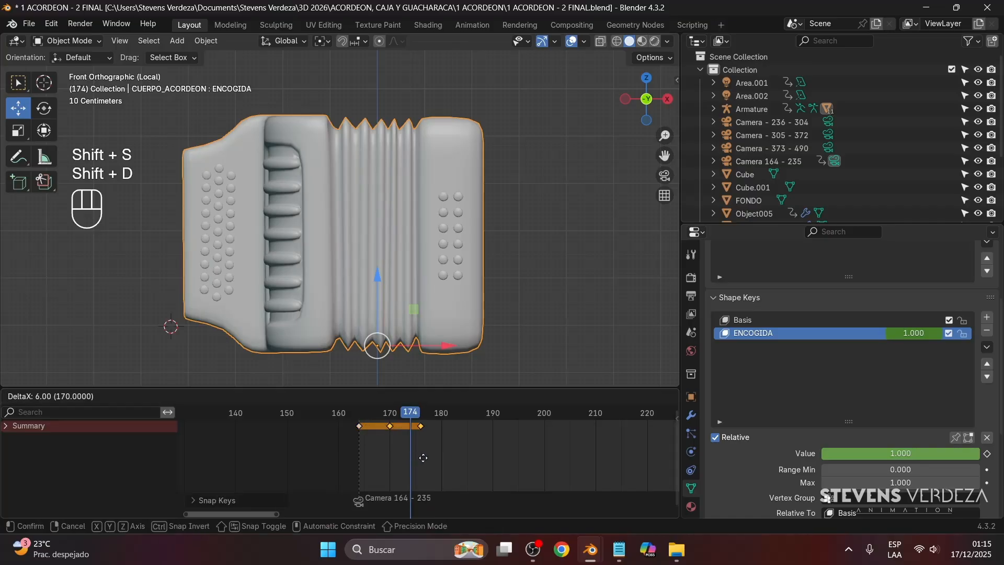
{"action": "left_click", "coordinate": [453, 462]}
{"action": "key", "text": "shift+Left"}
{"action": "key", "text": "space"}
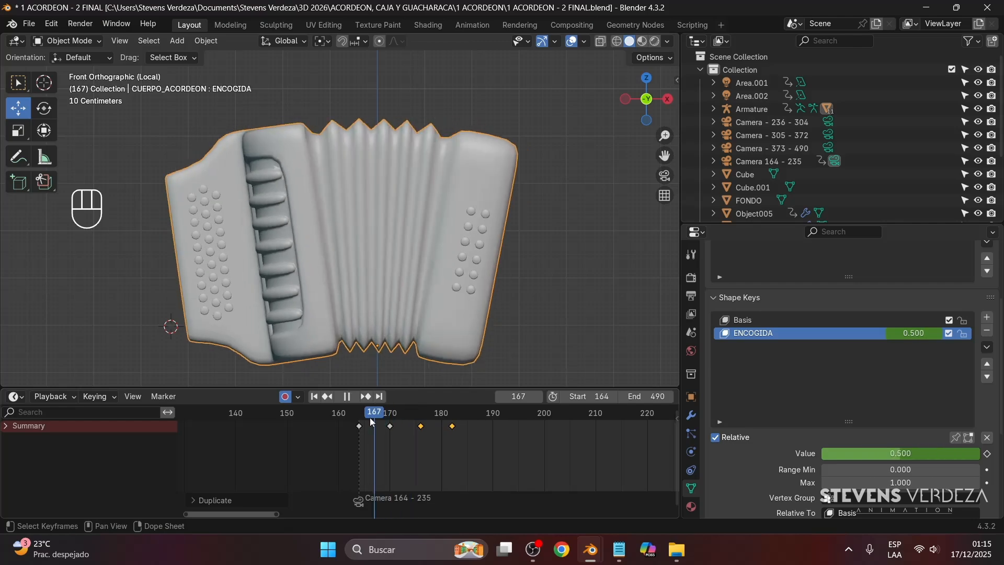
{"action": "left_click_drag", "start_coordinate": [399, 423], "coordinate": [375, 421]}
Select all four keyframes, duplicate them to frames 188 through 206 and play the animation
{"action": "left_click_drag", "start_coordinate": [506, 455], "coordinate": [314, 410]}
{"action": "key", "text": "shift+d"}
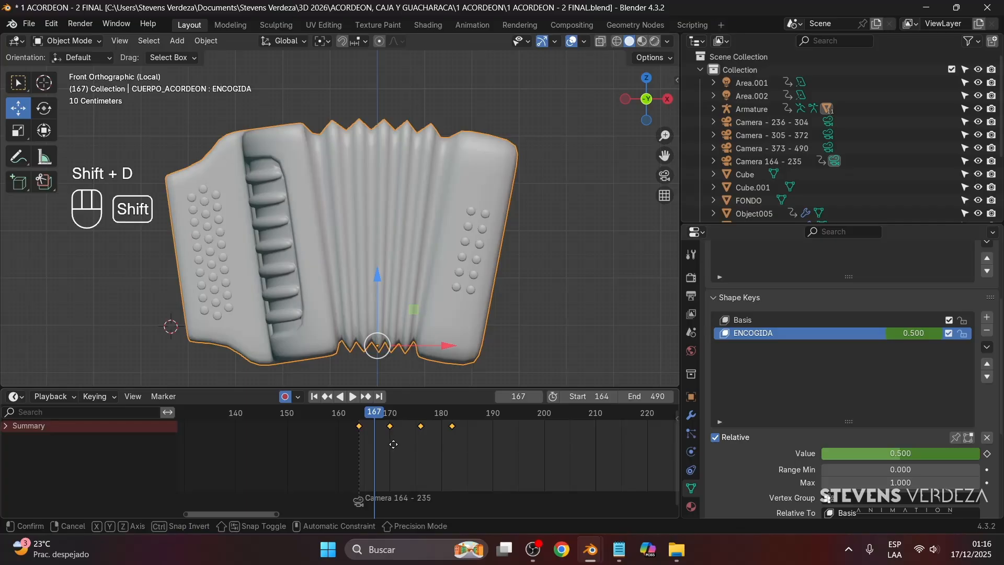
{"action": "left_click", "coordinate": [513, 466]}
{"action": "scroll", "coordinate": [435, 444], "scroll_direction": "down", "scroll_amount": 2}
{"action": "key", "text": "space"}
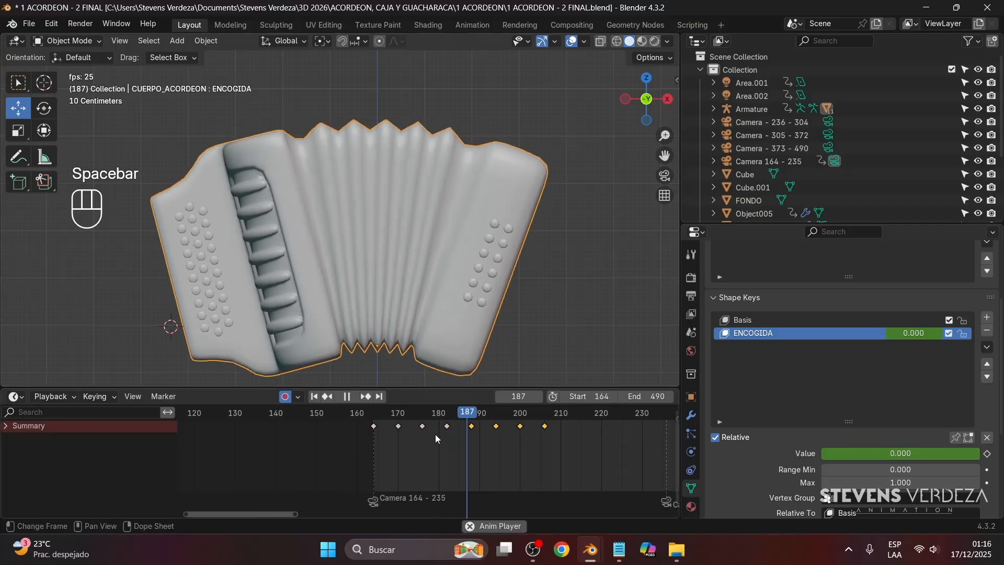
Select all ENCOGIDA keyframes and scale their timing from frame 164 so they end at about frame 182, then play the animation
{"action": "scroll", "coordinate": [394, 366], "scroll_direction": "down", "scroll_amount": 5}
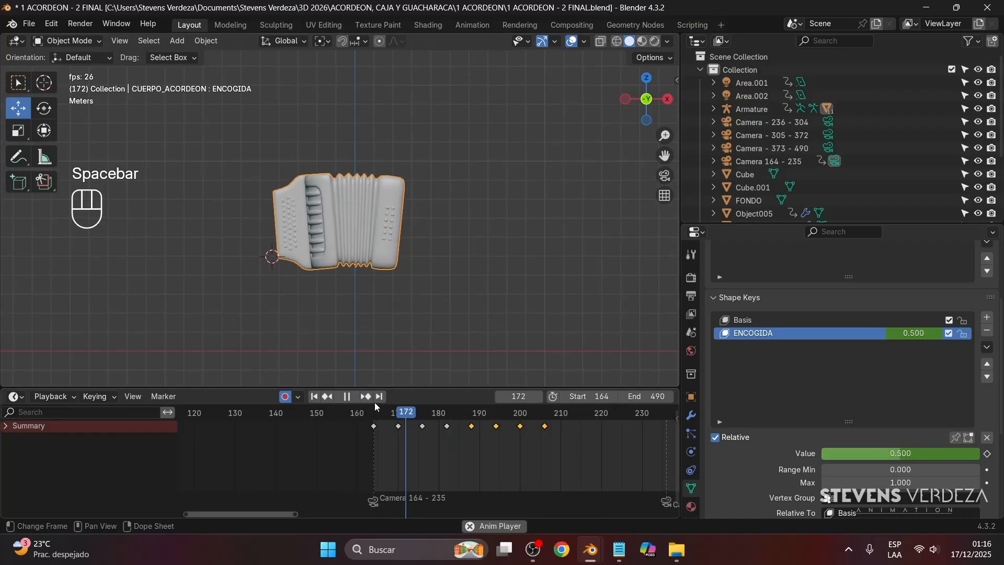
{"action": "key", "text": "space"}
{"action": "mouse_move", "coordinate": [387, 411]}
{"action": "left_mouse_down"}
{"action": "mouse_move", "coordinate": [361, 412]}
{"action": "mouse_move", "coordinate": [373, 418]}
{"action": "left_mouse_up"}
{"action": "key", "text": "a"}
{"action": "key", "text": "s"}
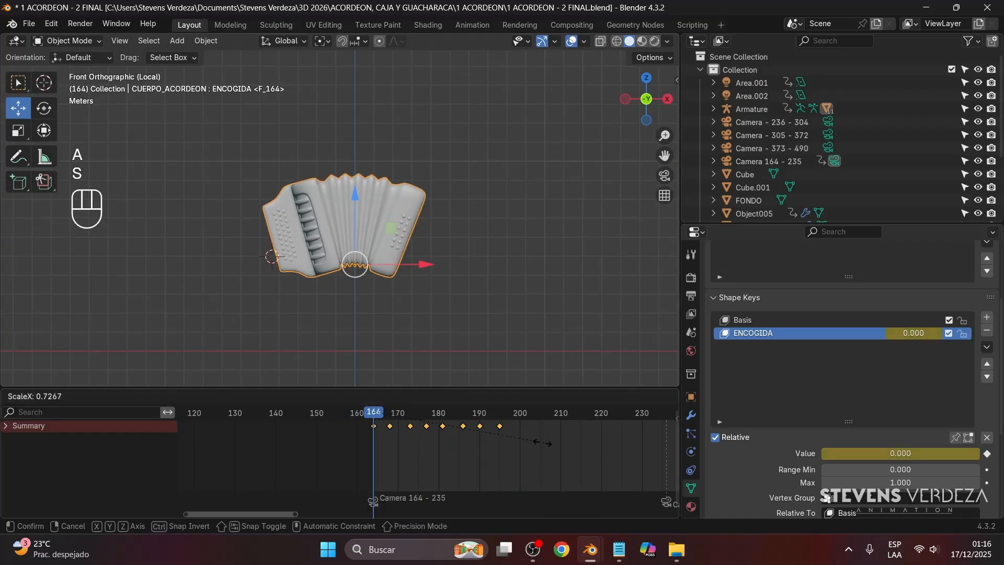
{"action": "key", "text": "space"}
{"action": "key", "text": "space"}
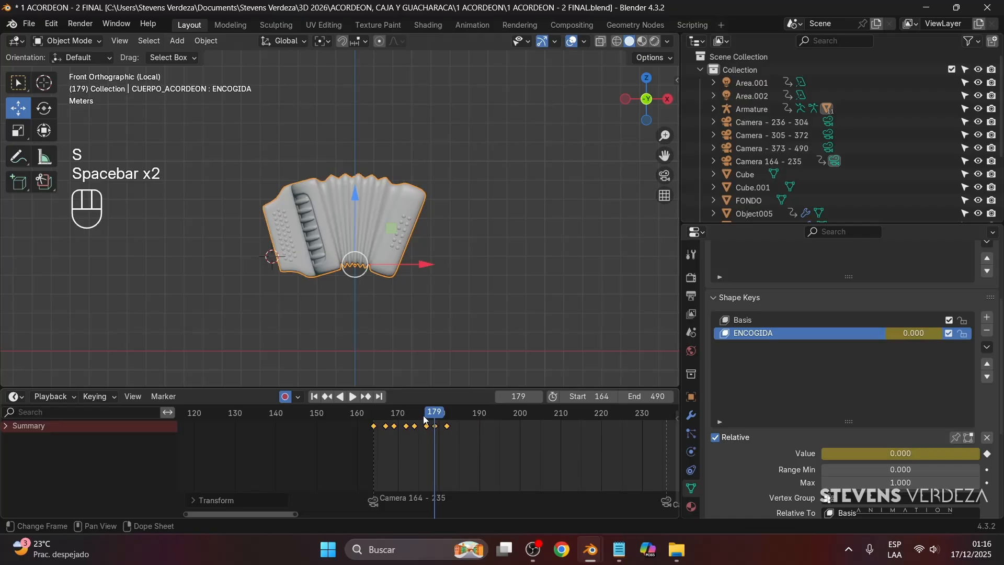
Stretch the selected keyframes from frame 164 to about frame 219 and preview the slower bellows motion
{"action": "key", "text": "s"}
{"action": "key", "text": "space"}
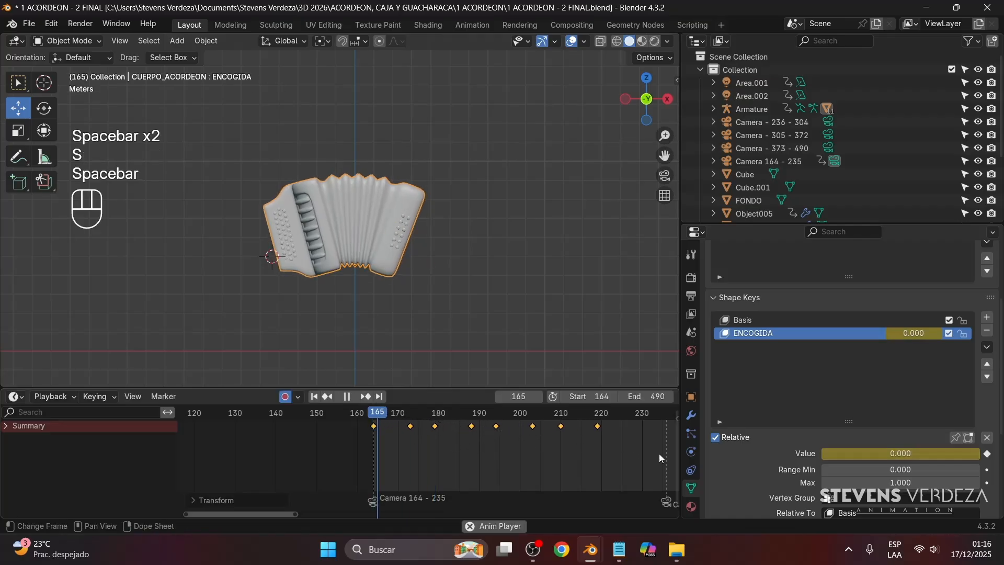
{"action": "key", "text": "space"}
{"action": "key", "text": "space"}
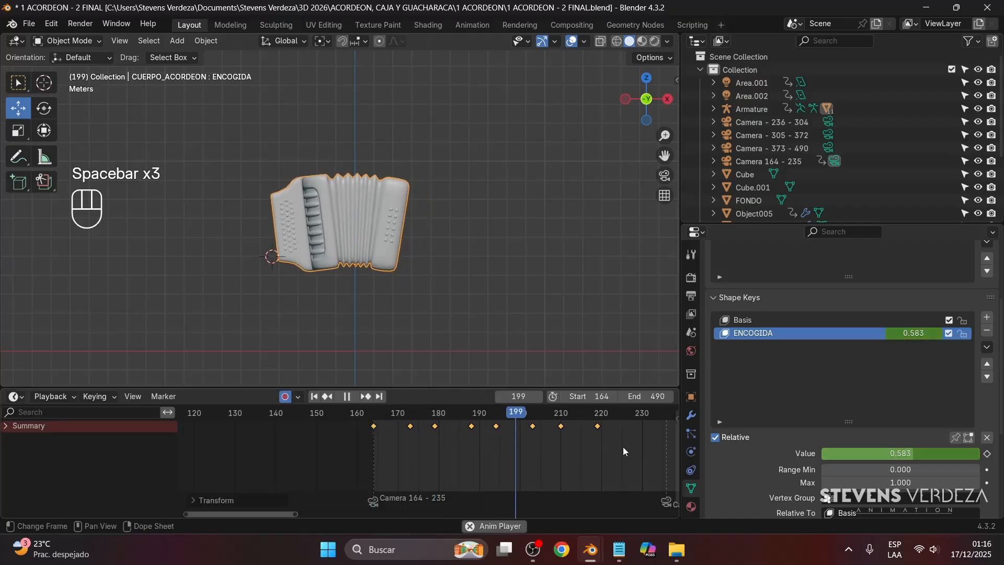
{"action": "key", "text": "space"}
{"action": "left_click", "coordinate": [441, 414]}
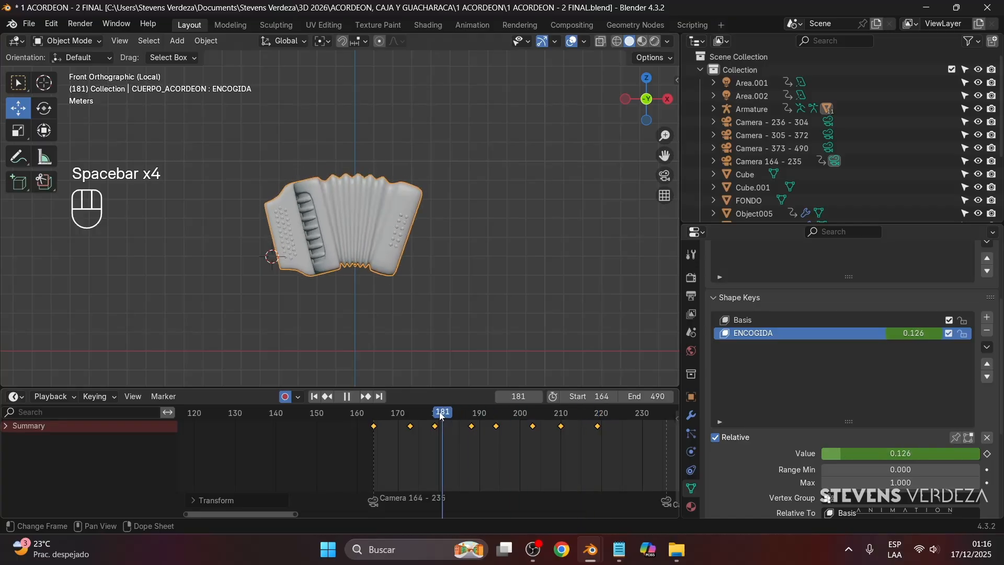
Return to frame 164, scale the keyframes down to end at about frame 183 and preview the faster bellows motion
{"action": "left_click_drag", "start_coordinate": [439, 412], "coordinate": [372, 413]}
{"action": "key", "text": "s"}
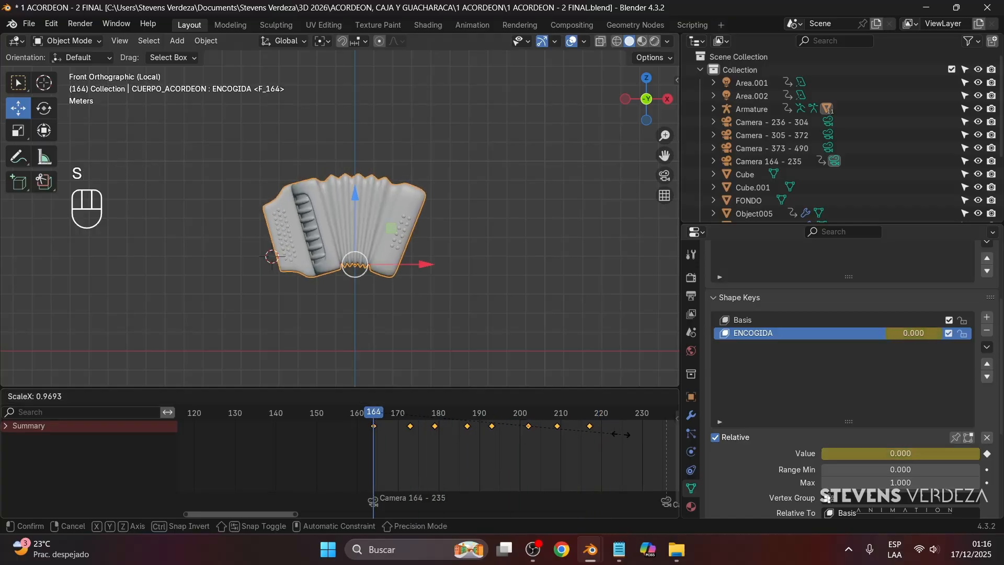
{"action": "left_click", "coordinate": [462, 432]}
{"action": "key", "text": "space"}
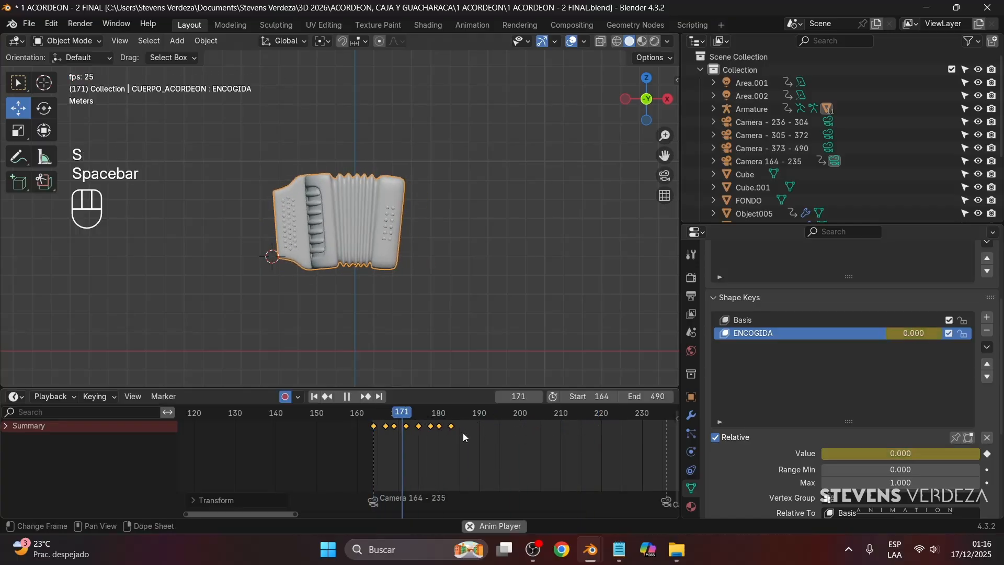
{"action": "key", "text": "space"}
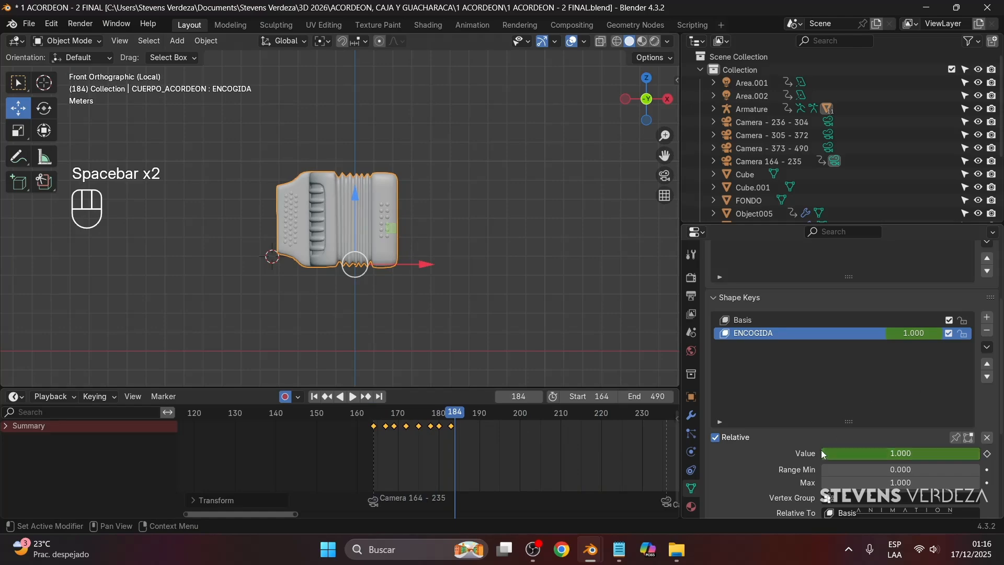
{"action": "left_click", "coordinate": [366, 486]}
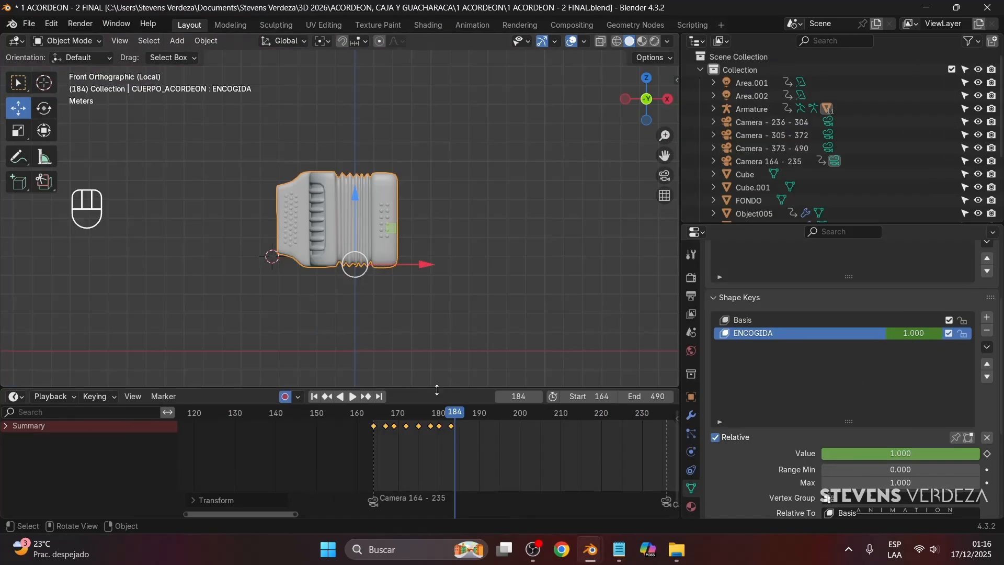
{"action": "left_click_drag", "start_coordinate": [448, 413], "coordinate": [372, 420]}
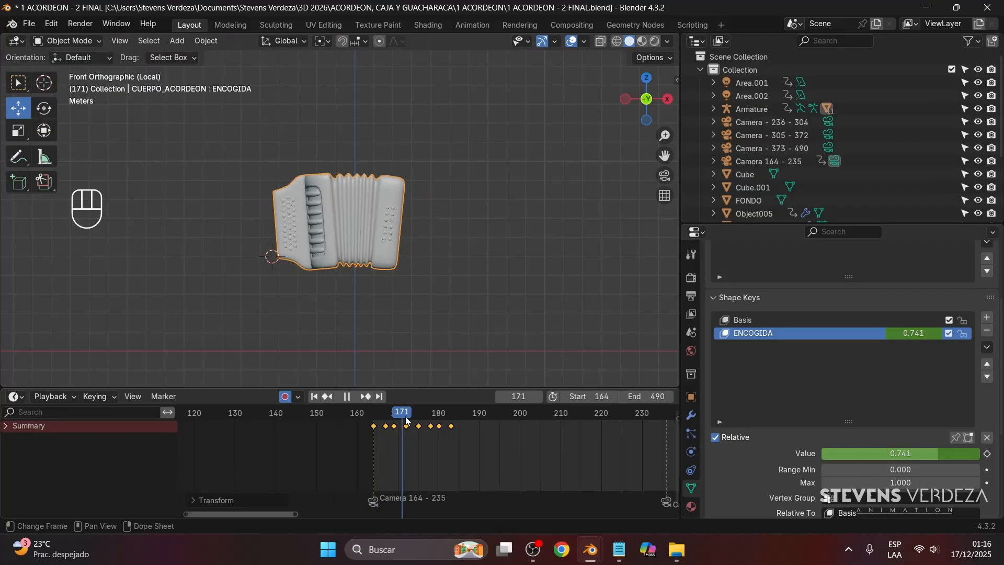
{"action": "key", "text": "space"}
Open ANTIHALLOWEEN - ESCENA 5.blend from EL MUNDO DE CHALO Y CHALI's ANTIHALLOWEEN folder without saving the accordion file
{"action": "mouse_move", "coordinate": [590, 559]}
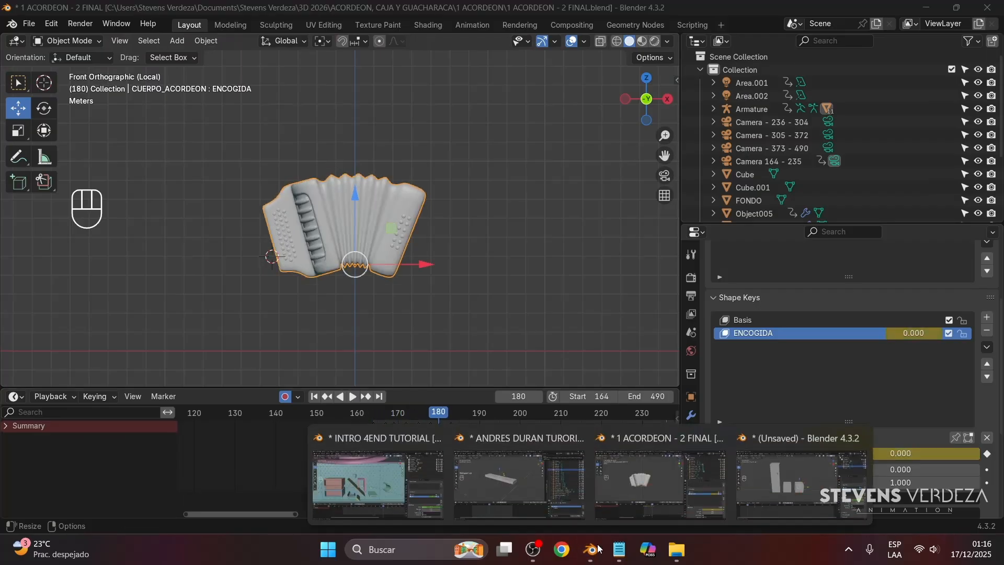
{"action": "left_click", "coordinate": [393, 307]}
{"action": "left_click", "coordinate": [29, 23]}
{"action": "mouse_move", "coordinate": [55, 68]}
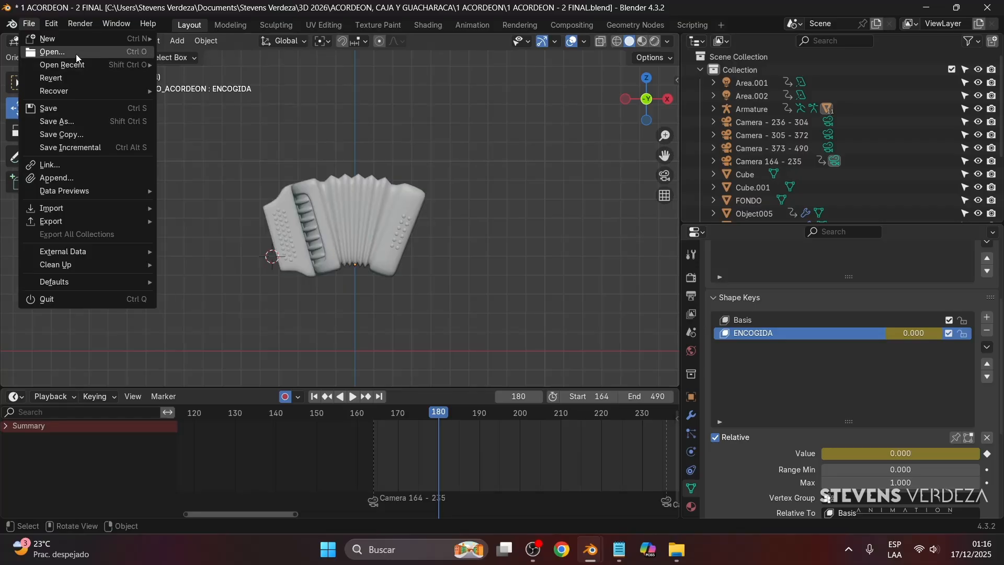
{"action": "left_click", "coordinate": [55, 52]}
{"action": "left_click", "coordinate": [523, 291]}
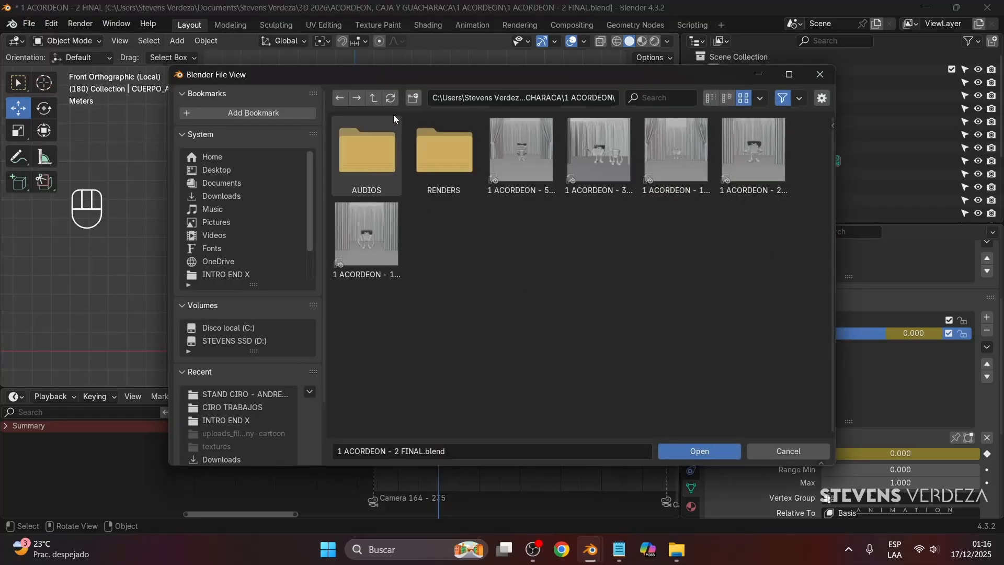
{"action": "left_click", "coordinate": [375, 98]}
{"action": "left_click", "coordinate": [375, 97]}
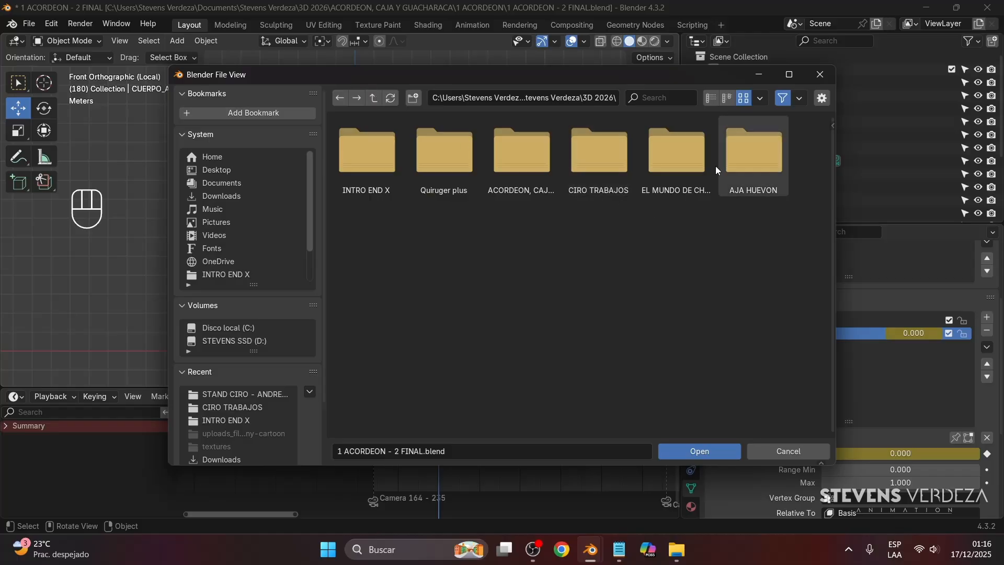
{"action": "double_click", "coordinate": [676, 157]}
{"action": "double_click", "coordinate": [381, 175]}
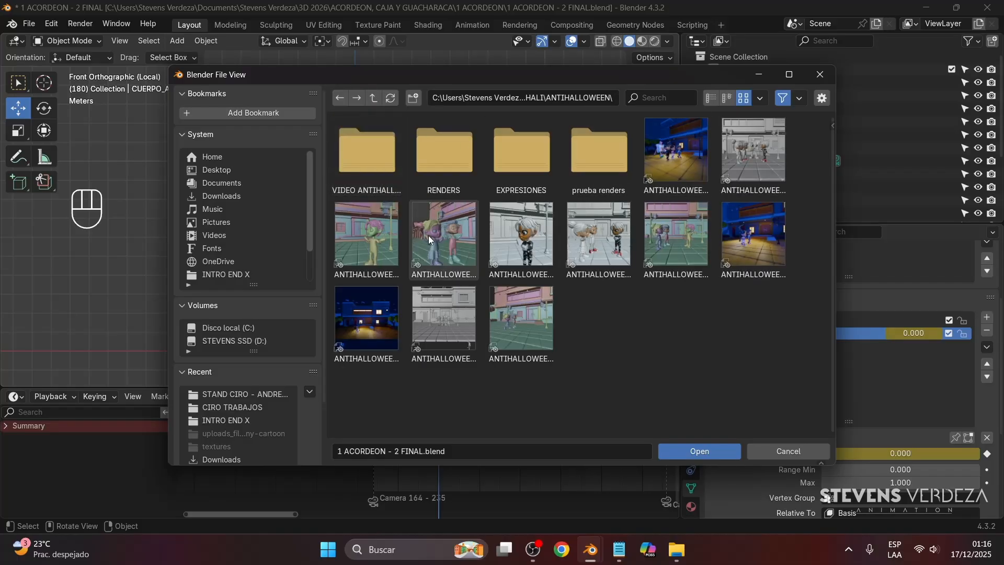
{"action": "double_click", "coordinate": [519, 260]}
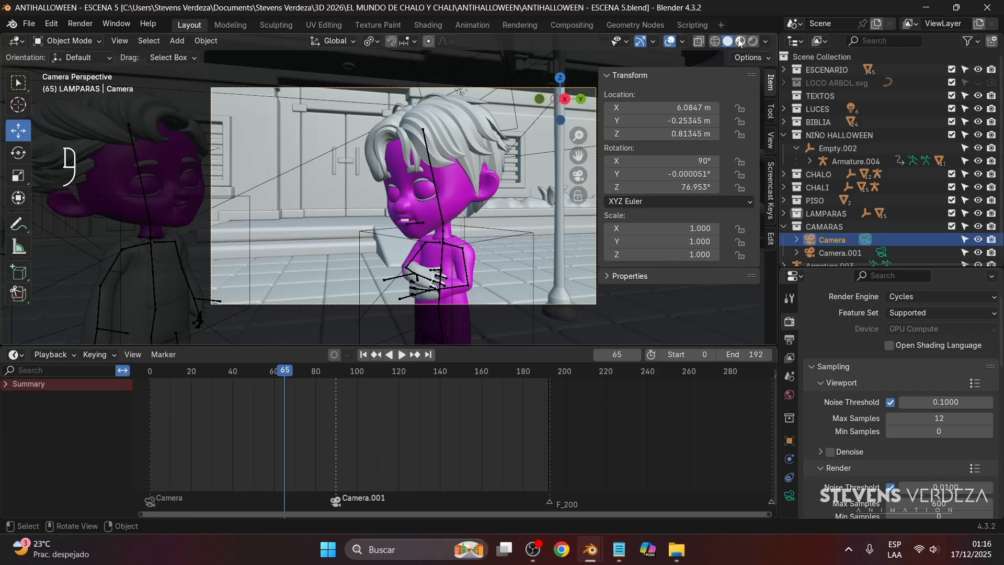
Set the solid viewport shading color to Material and view the boy from the front
{"action": "left_click", "coordinate": [765, 41]}
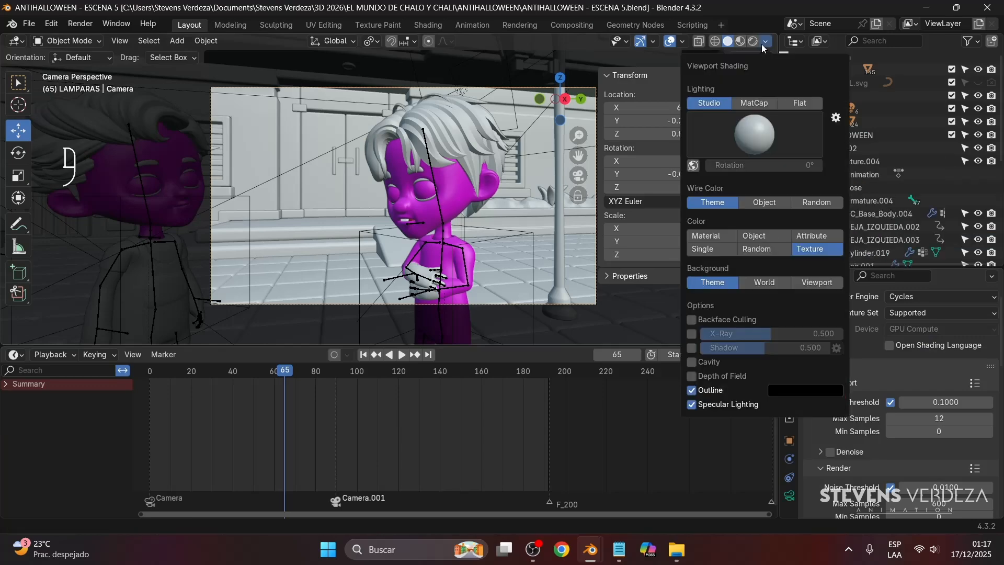
{"action": "left_click", "coordinate": [706, 240]}
{"action": "mouse_move", "coordinate": [584, 239]}
{"action": "middle_mouse_down"}
{"action": "mouse_move", "coordinate": [451, 225]}
{"action": "mouse_move", "coordinate": [362, 172]}
{"action": "middle_mouse_up"}
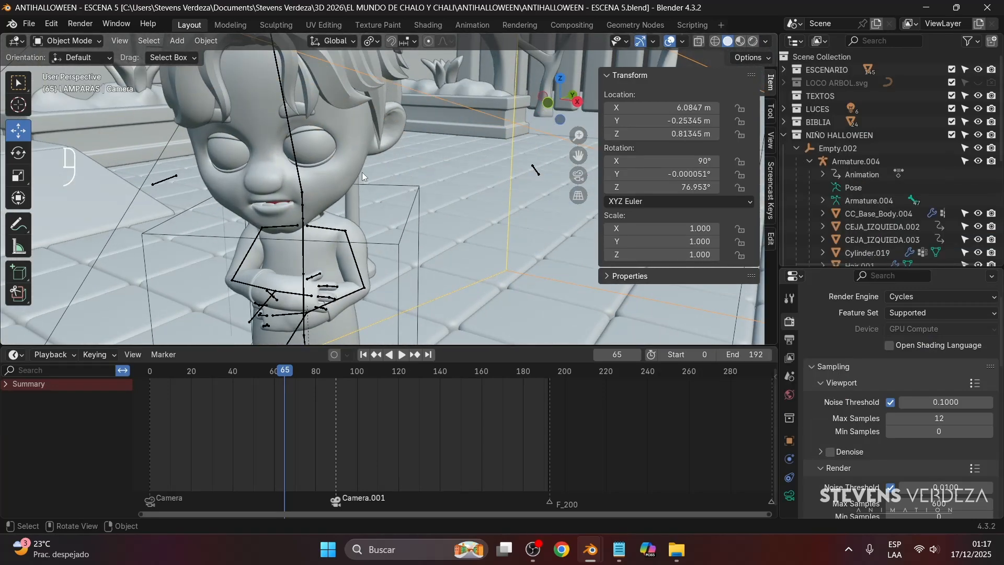
Select the boy's armature and switch it to Rest Position
{"action": "left_click", "coordinate": [346, 171]}
{"action": "left_click", "coordinate": [302, 185]}
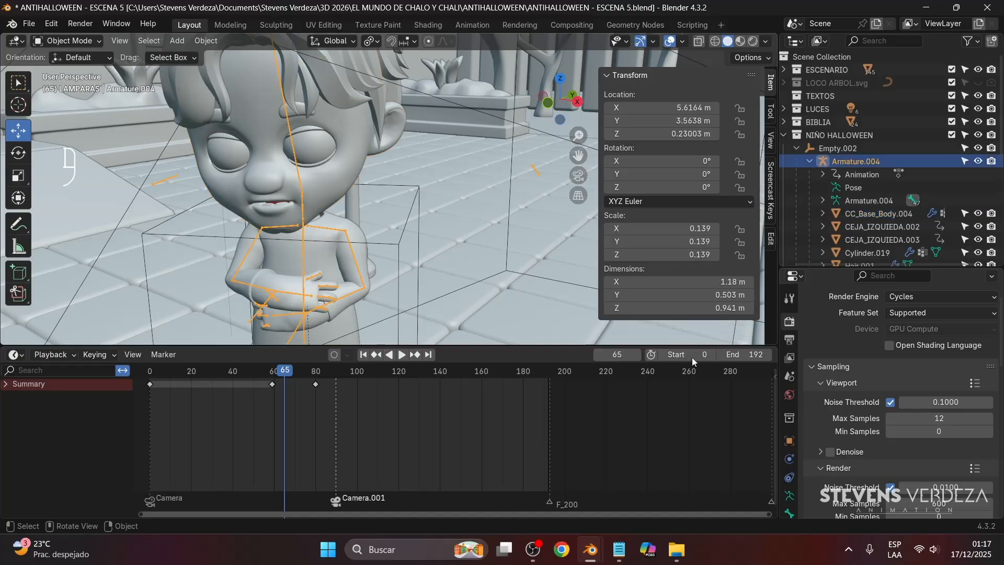
{"action": "left_click", "coordinate": [789, 496]}
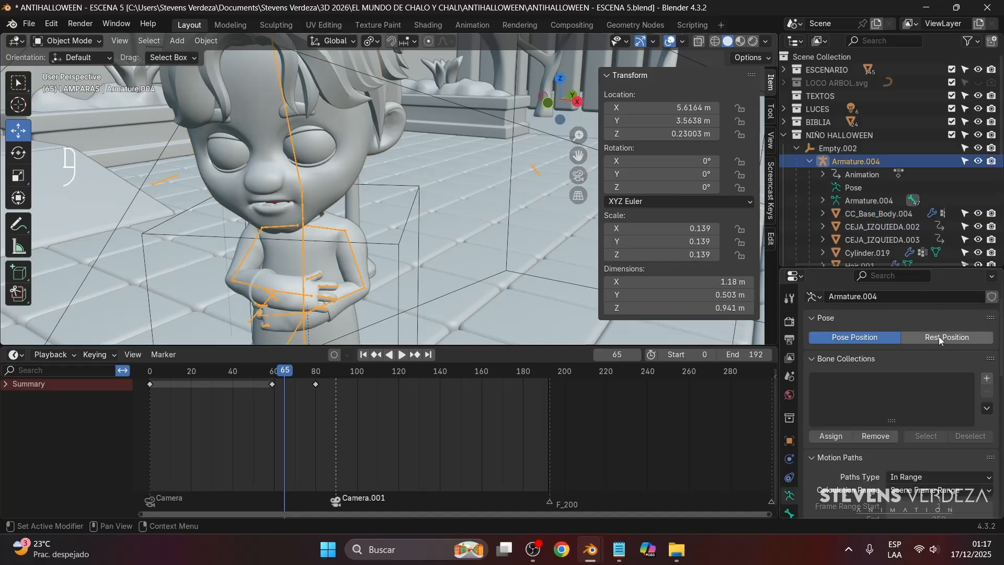
{"action": "left_click", "coordinate": [939, 337]}
{"action": "middle_click_drag", "start_coordinate": [343, 222], "coordinate": [319, 200]}
Select the boy's head mesh, widen the properties area to show its shape keys and play the facial animation
{"action": "left_click", "coordinate": [404, 227]}
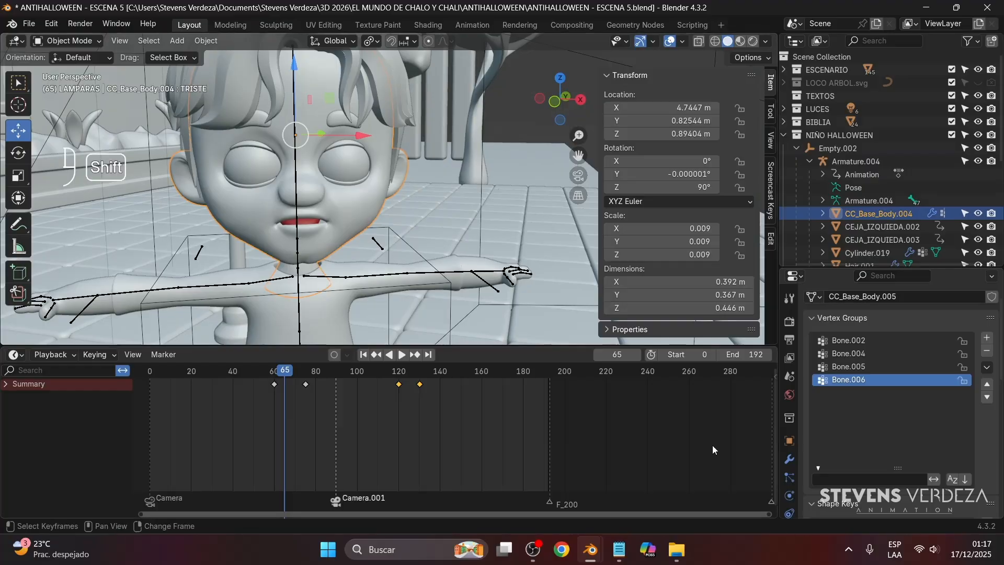
{"action": "left_click_drag", "start_coordinate": [777, 447], "coordinate": [699, 455]}
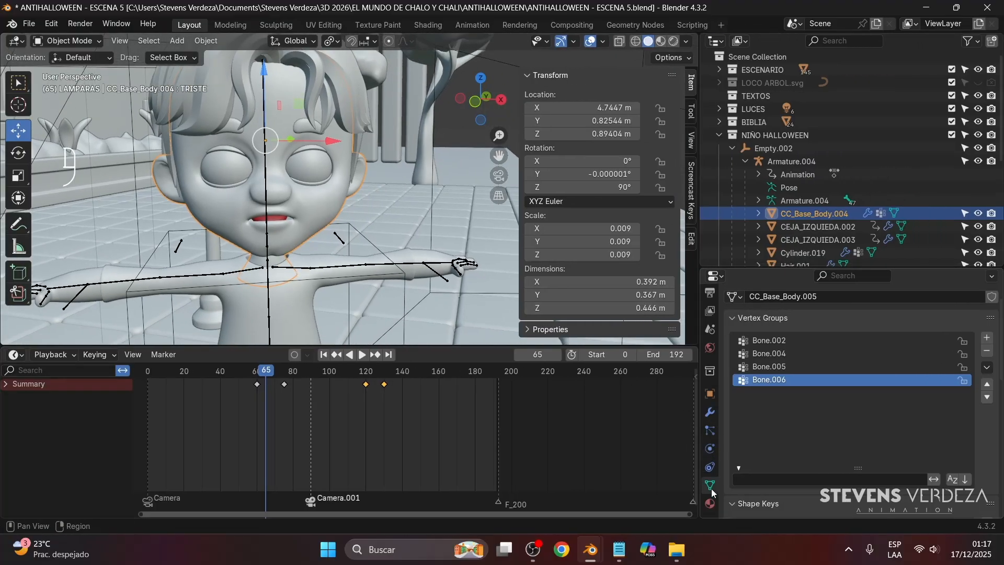
{"action": "scroll", "coordinate": [772, 395], "scroll_direction": "down", "scroll_amount": 6}
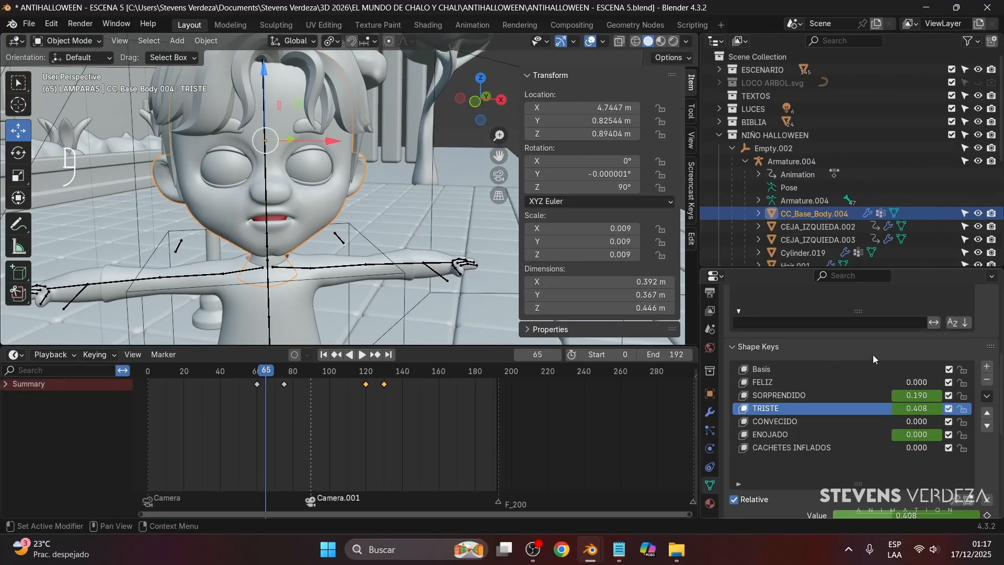
{"action": "scroll", "coordinate": [833, 437], "scroll_direction": "down", "scroll_amount": 1}
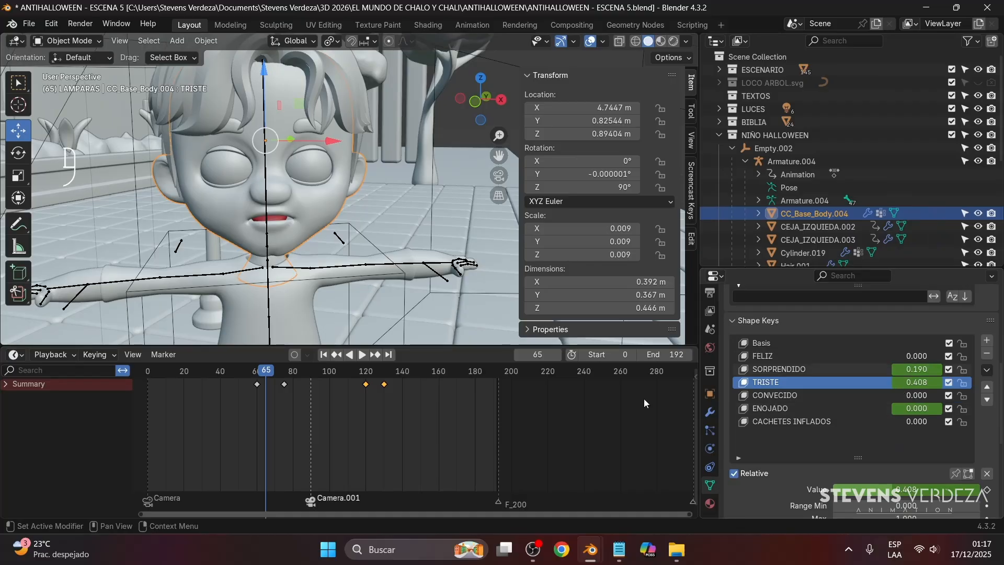
{"action": "key", "text": "space"}
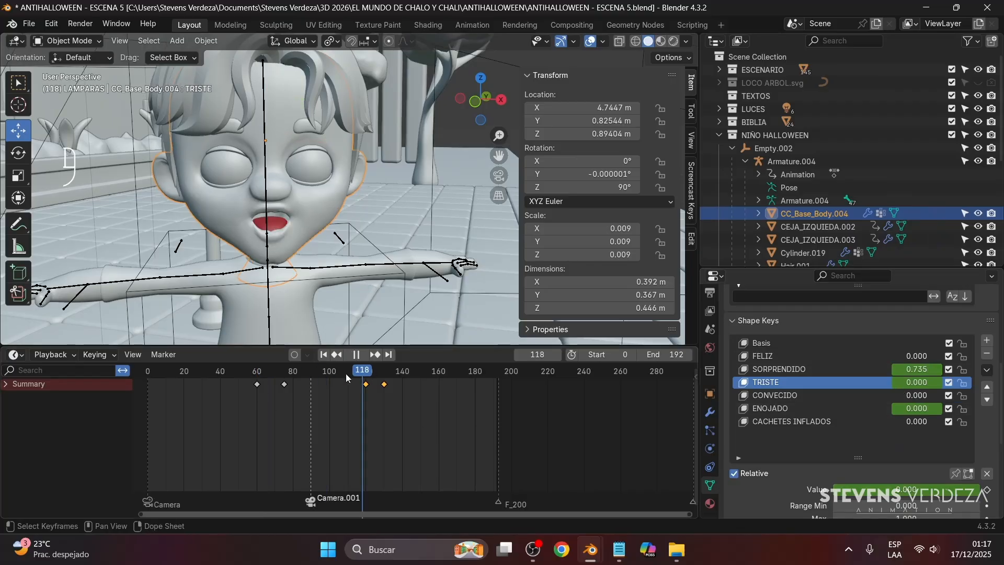
Delete all of the head's shape key keyframes and set the SORPRENDIDO value to 0.000
{"action": "left_click", "coordinate": [292, 384]}
{"action": "key", "text": "a"}
{"action": "key", "text": "x"}
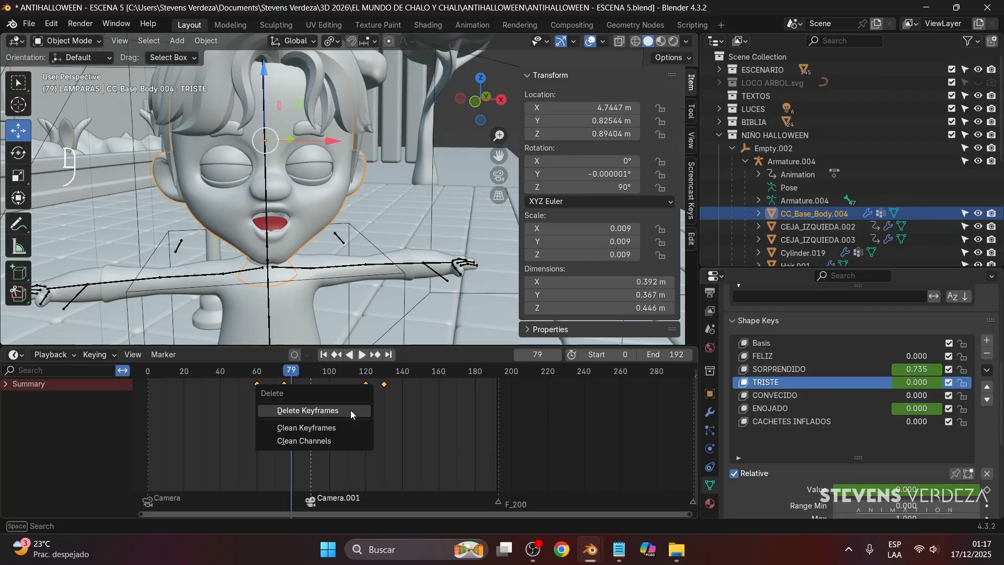
{"action": "left_click", "coordinate": [351, 412]}
{"action": "left_click_drag", "start_coordinate": [916, 369], "coordinate": [855, 372]}
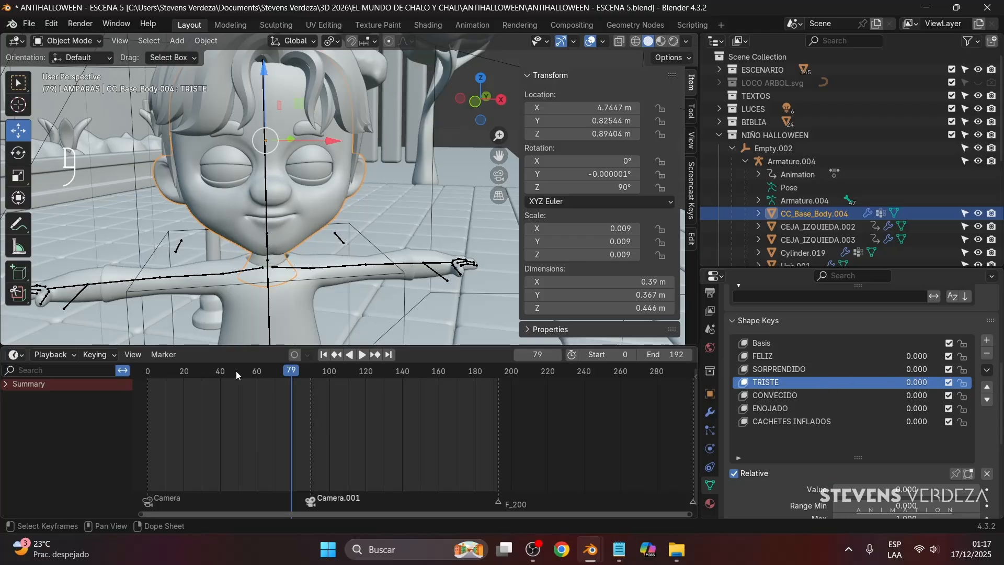
Go to frame 54, hide the sidebar and turn off the viewport overlays for a clear close view of the face
{"action": "mouse_move", "coordinate": [236, 375]}
{"action": "left_mouse_down"}
{"action": "mouse_move", "coordinate": [150, 375]}
{"action": "mouse_move", "coordinate": [246, 376]}
{"action": "left_mouse_up"}
{"action": "mouse_move", "coordinate": [329, 277]}
{"action": "middle_mouse_down"}
{"action": "mouse_move", "coordinate": [319, 291]}
{"action": "mouse_move", "coordinate": [345, 289]}
{"action": "middle_mouse_up"}
{"action": "key", "text": "n"}
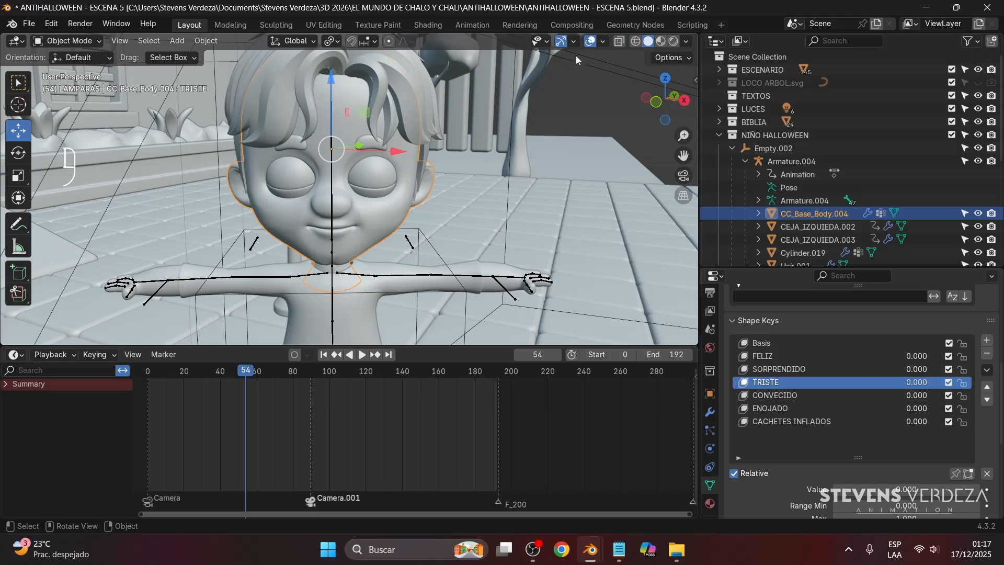
{"action": "left_click", "coordinate": [591, 40]}
{"action": "scroll", "coordinate": [338, 210], "scroll_direction": "up", "scroll_amount": 3}
{"action": "middle_click_drag", "start_coordinate": [350, 220], "coordinate": [428, 263], "text": "shift"}
Select the head's Basis shape key and go to frame 77
{"action": "left_click", "coordinate": [756, 344]}
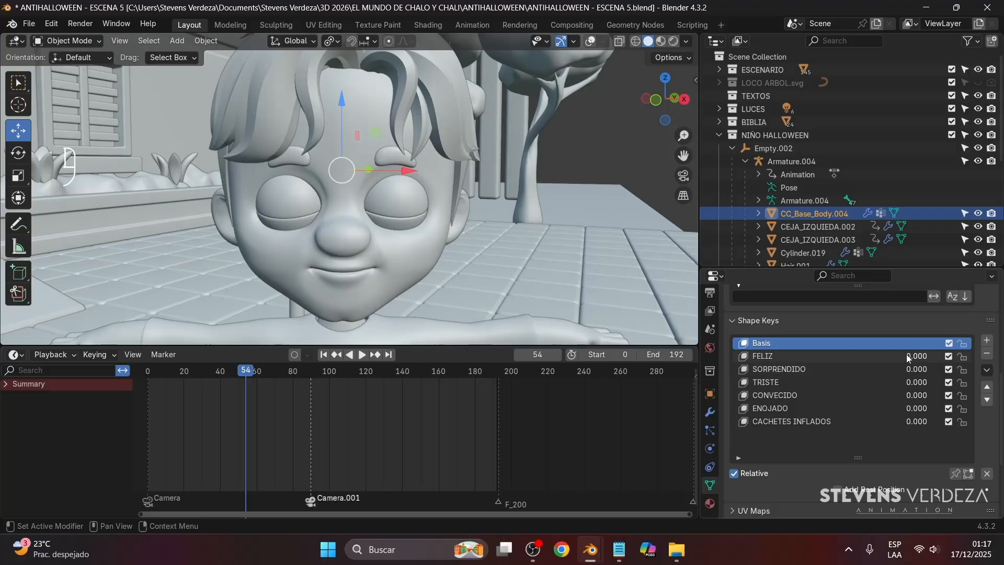
{"action": "scroll", "coordinate": [500, 273], "scroll_direction": "down", "scroll_amount": 2}
{"action": "left_click_drag", "start_coordinate": [224, 380], "coordinate": [287, 377]}
{"action": "mouse_move", "coordinate": [912, 357]}
{"action": "left_mouse_down"}
{"action": "mouse_move", "coordinate": [962, 356]}
{"action": "mouse_move", "coordinate": [911, 357]}
{"action": "left_mouse_up"}
Enter Edit Mode on the head mesh and turn the viewport overlays back on to show its wireframe
{"action": "key", "text": "Tab"}
{"action": "key", "text": "b"}
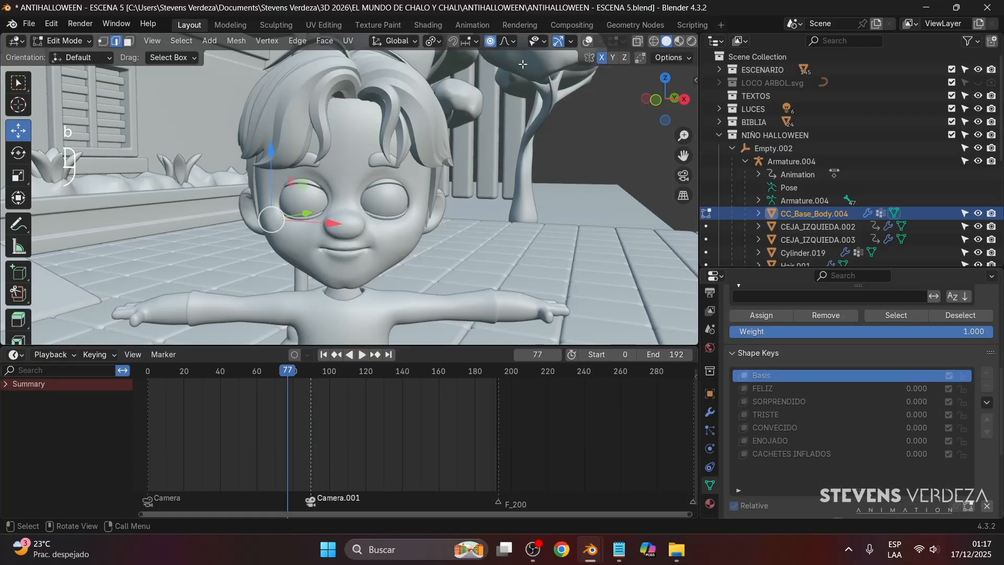
{"action": "key", "text": "b"}
{"action": "key", "text": "Tab"}
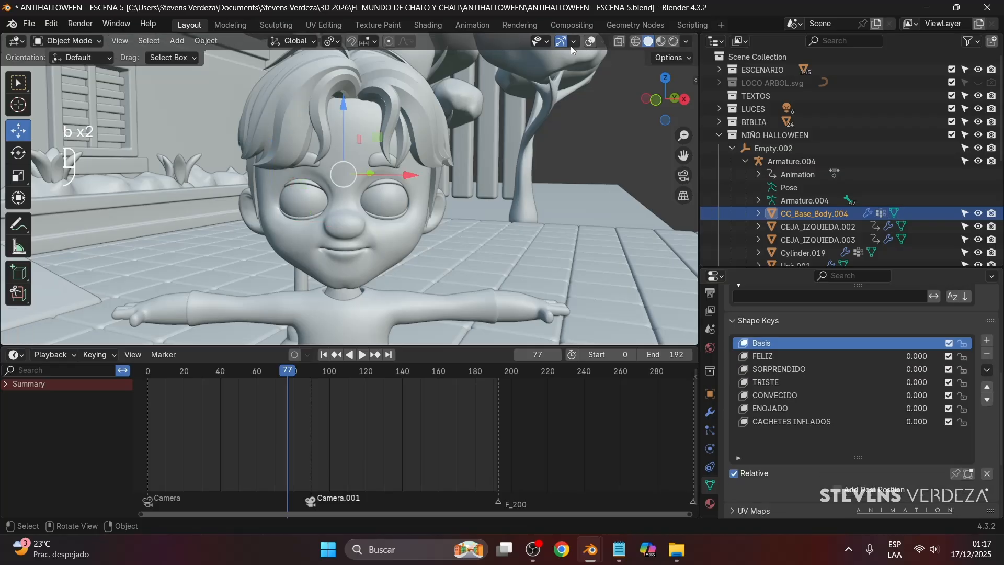
{"action": "key", "text": "Tab"}
{"action": "key", "text": "b"}
{"action": "scroll", "coordinate": [343, 199], "scroll_direction": "up", "scroll_amount": 3}
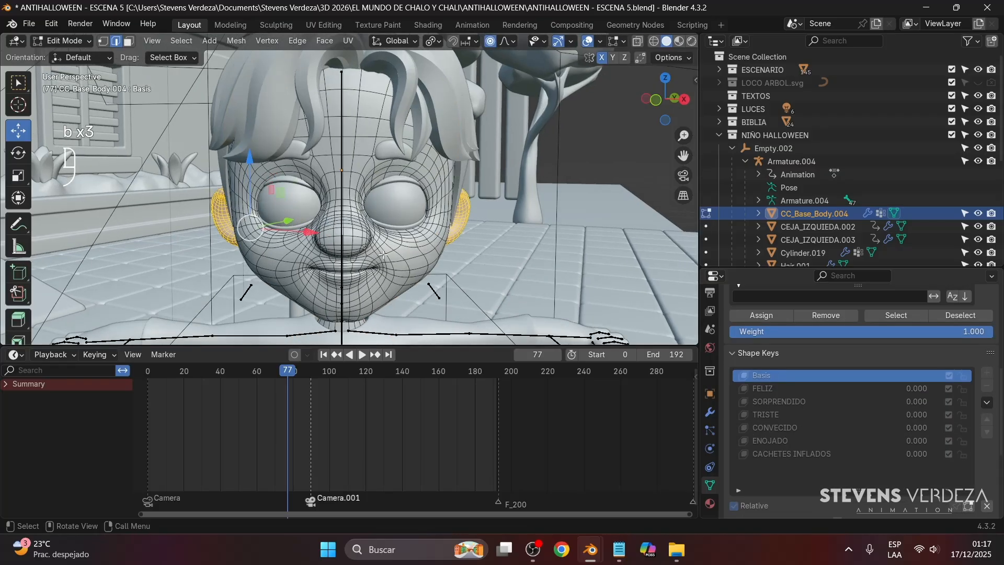
Select the FELIZ shape key to show its smiling form in Edit Mode and clear the mesh selection
{"action": "left_click", "coordinate": [775, 387]}
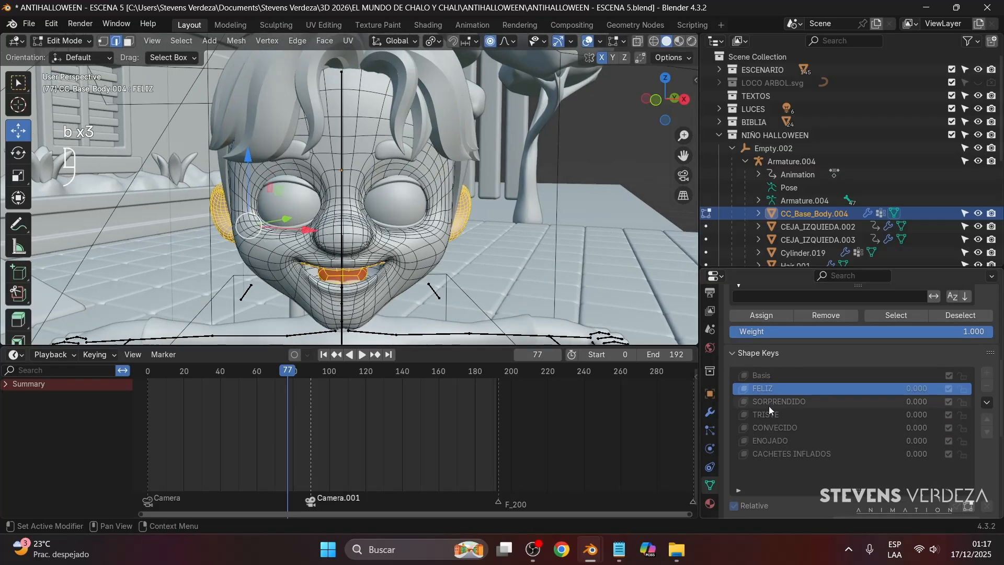
{"action": "middle_click_drag", "start_coordinate": [397, 295], "coordinate": [388, 275], "text": "shift"}
{"action": "left_click", "coordinate": [475, 211]}
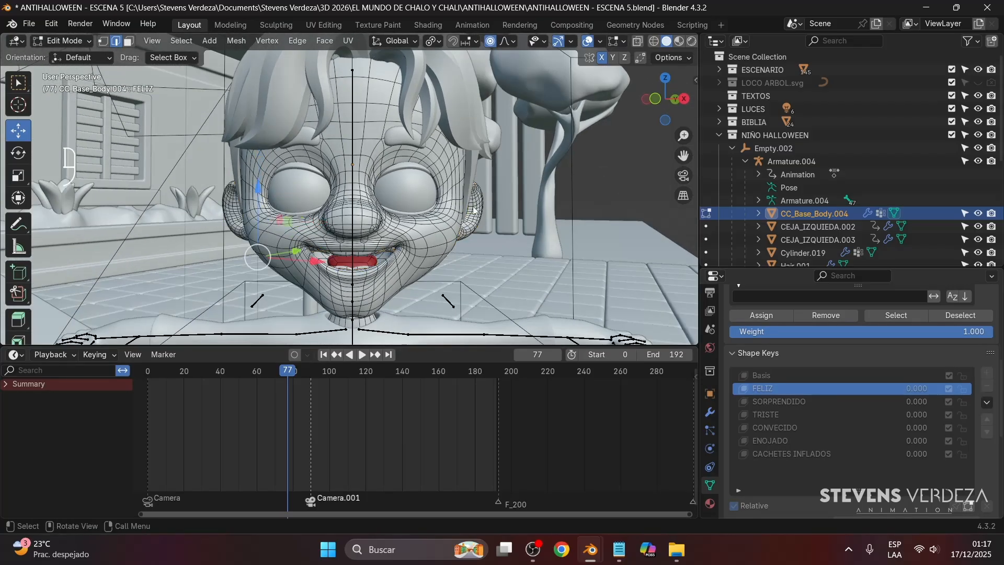
Examine the SORPRENDIDO, TRISTE, ENOJADO, CONVECIDO and CACHETES INFLADOS shape keys on the head mesh in Edit Mode, ending on CACHETES INFLADOS
{"action": "left_click", "coordinate": [765, 401]}
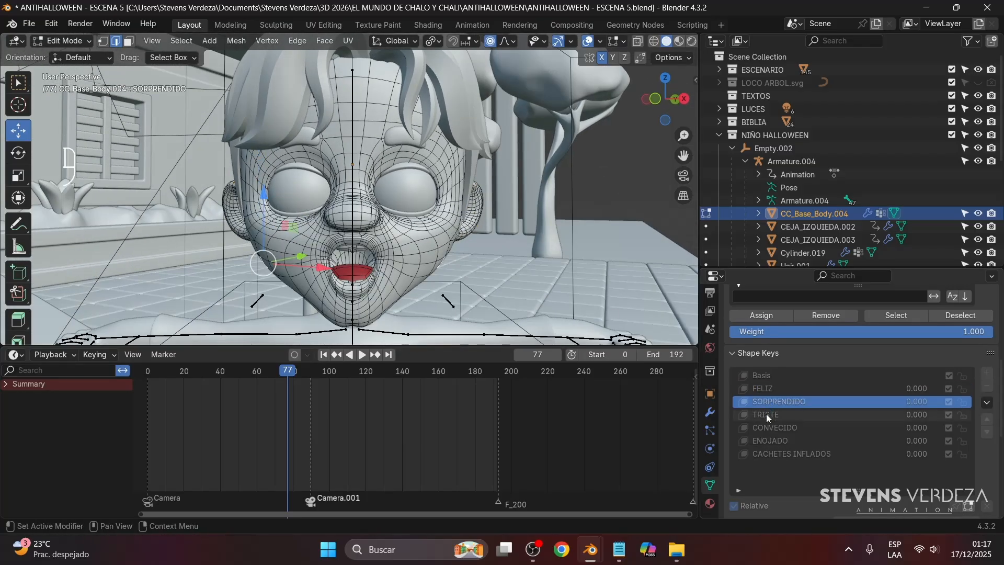
{"action": "left_click", "coordinate": [767, 414]}
{"action": "left_click", "coordinate": [768, 440]}
{"action": "left_click", "coordinate": [770, 453]}
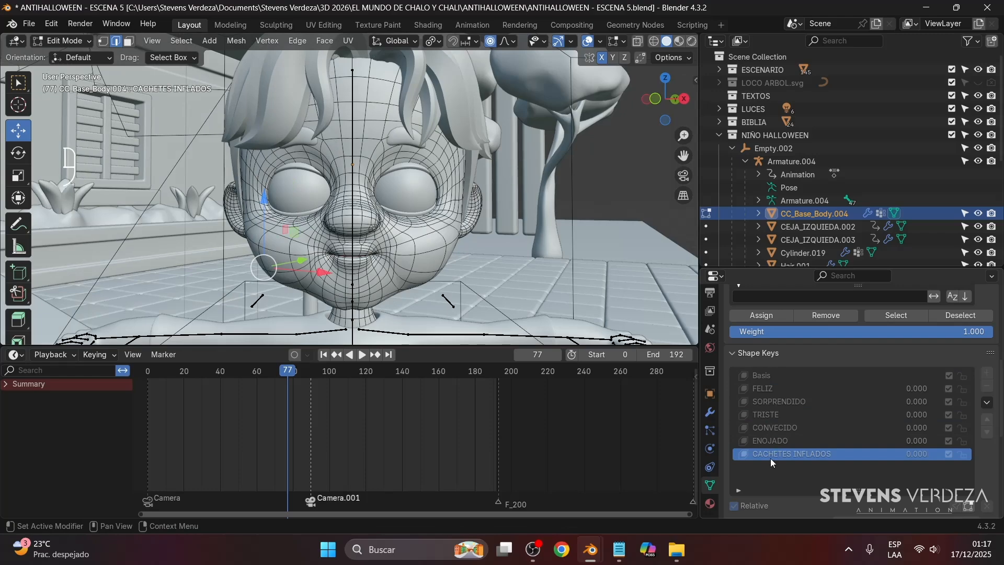
{"action": "left_click", "coordinate": [774, 440]}
{"action": "left_click", "coordinate": [772, 428]}
{"action": "left_click", "coordinate": [776, 454]}
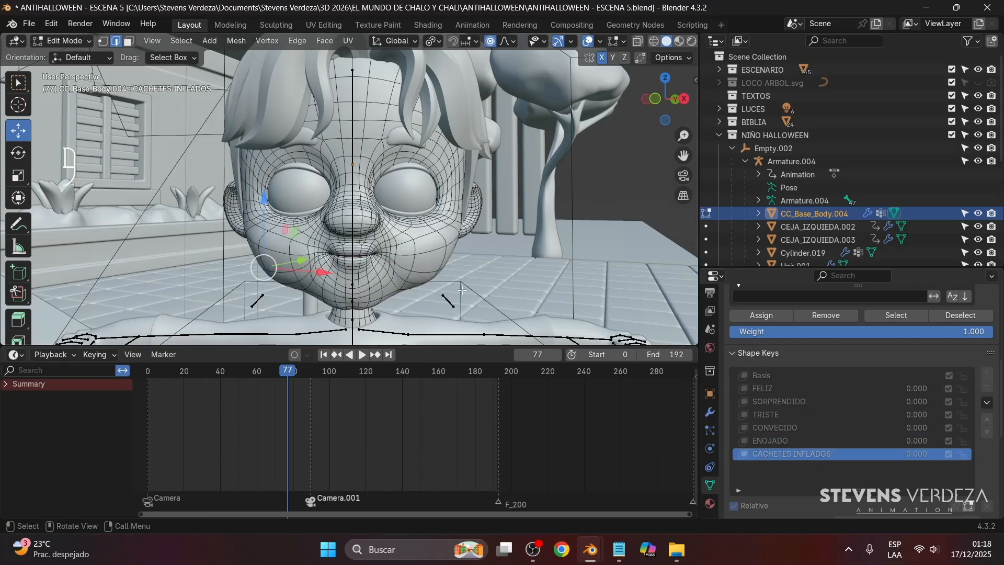
Return the head to Object Mode, try out the FELIZ shape key's value slider and end with the TRISTE key selected
{"action": "key", "text": "Tab"}
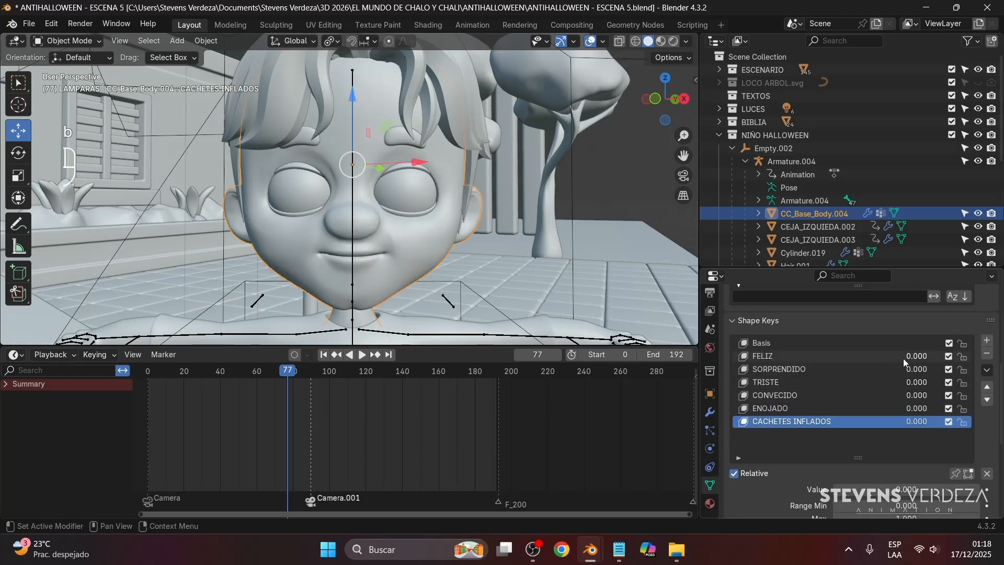
{"action": "left_click", "coordinate": [806, 359]}
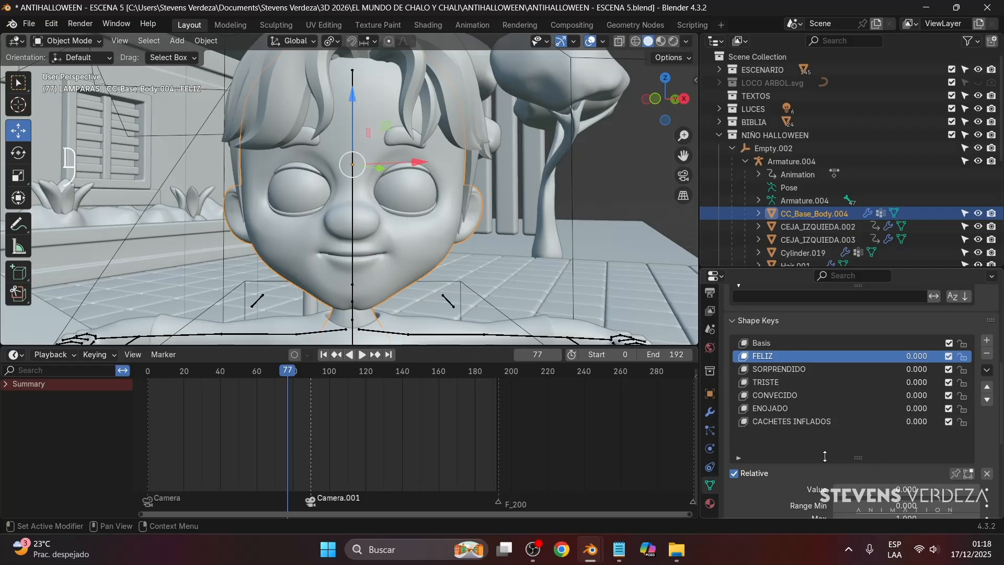
{"action": "scroll", "coordinate": [836, 450], "scroll_direction": "down", "scroll_amount": 3}
{"action": "left_click_drag", "start_coordinate": [865, 435], "coordinate": [832, 437]}
{"action": "left_click", "coordinate": [803, 317]}
{"action": "left_click", "coordinate": [776, 306]}
{"action": "left_click", "coordinate": [777, 333]}
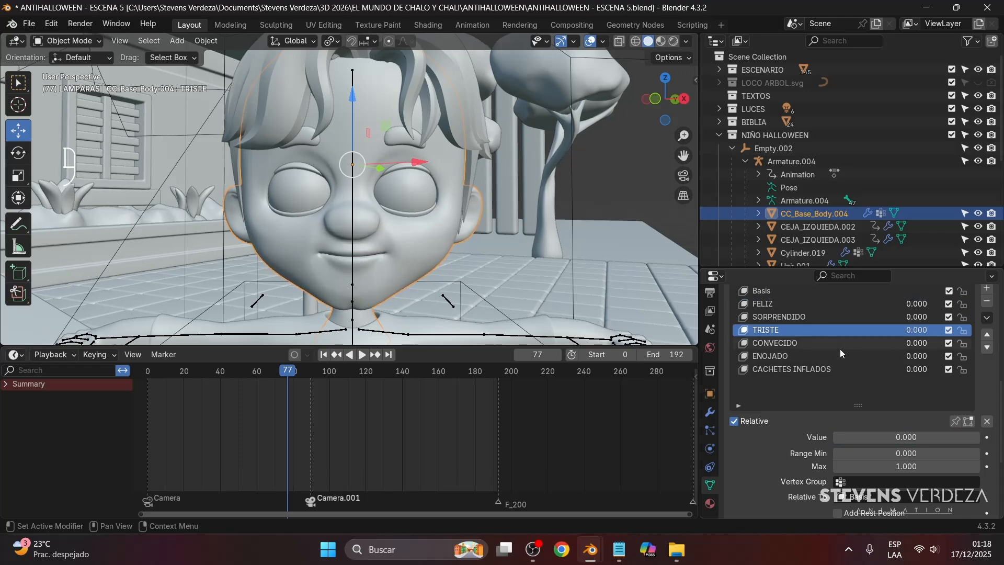
Set the ENOJADO shape key's value to 1.000, select that key and play the animation from frame 77
{"action": "left_click_drag", "start_coordinate": [915, 344], "coordinate": [946, 356]}
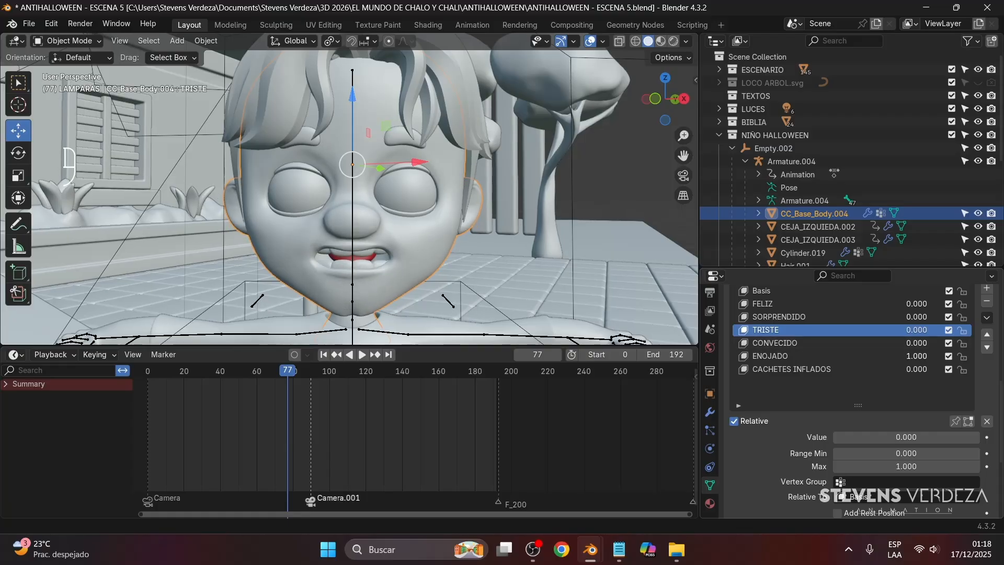
{"action": "left_click", "coordinate": [779, 357]}
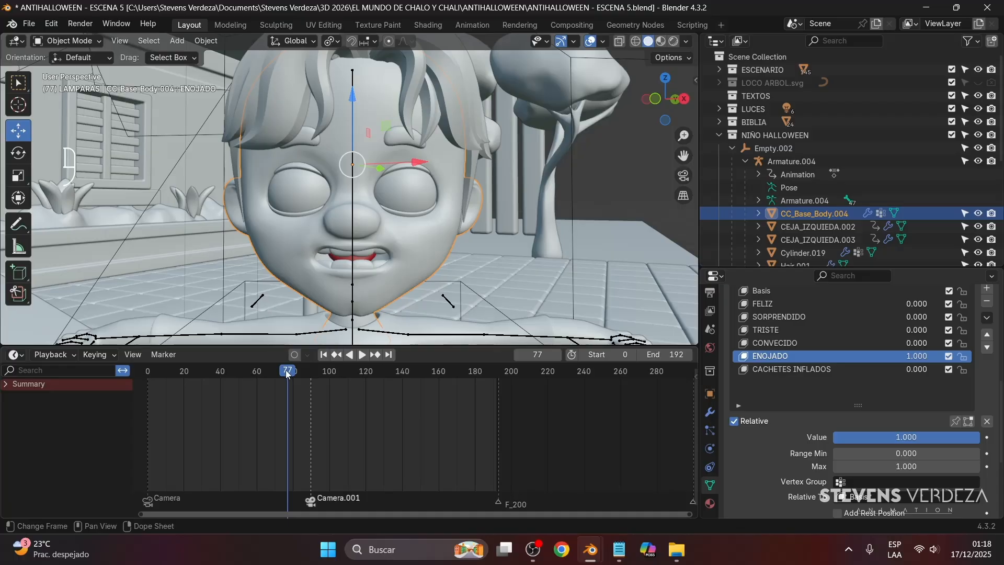
{"action": "key", "text": "space"}
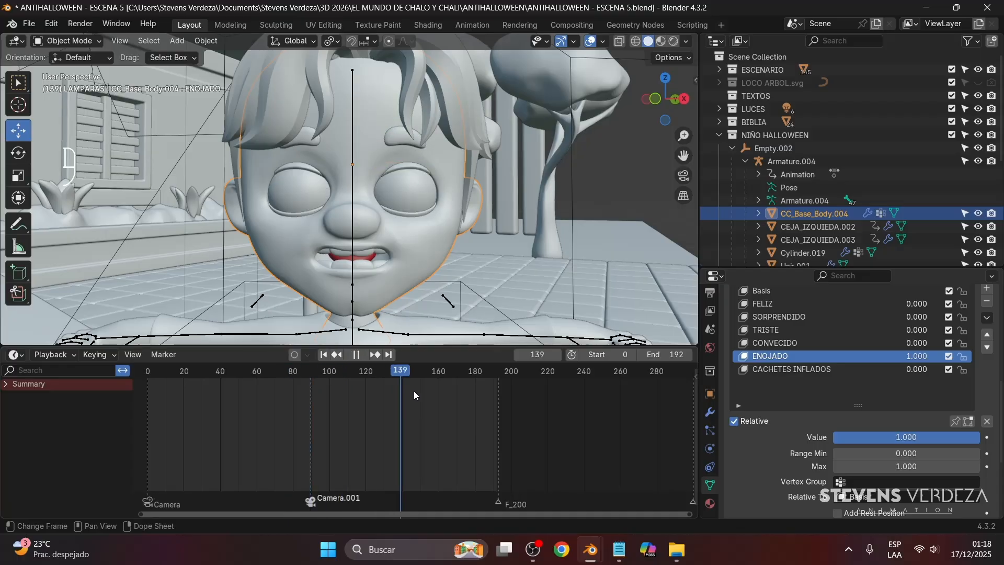
{"action": "key", "text": "space"}
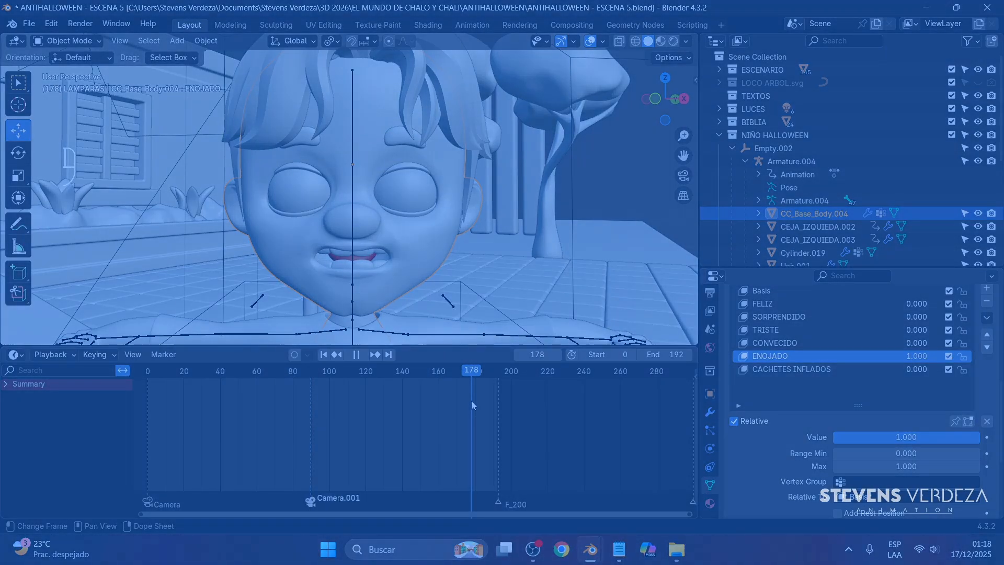